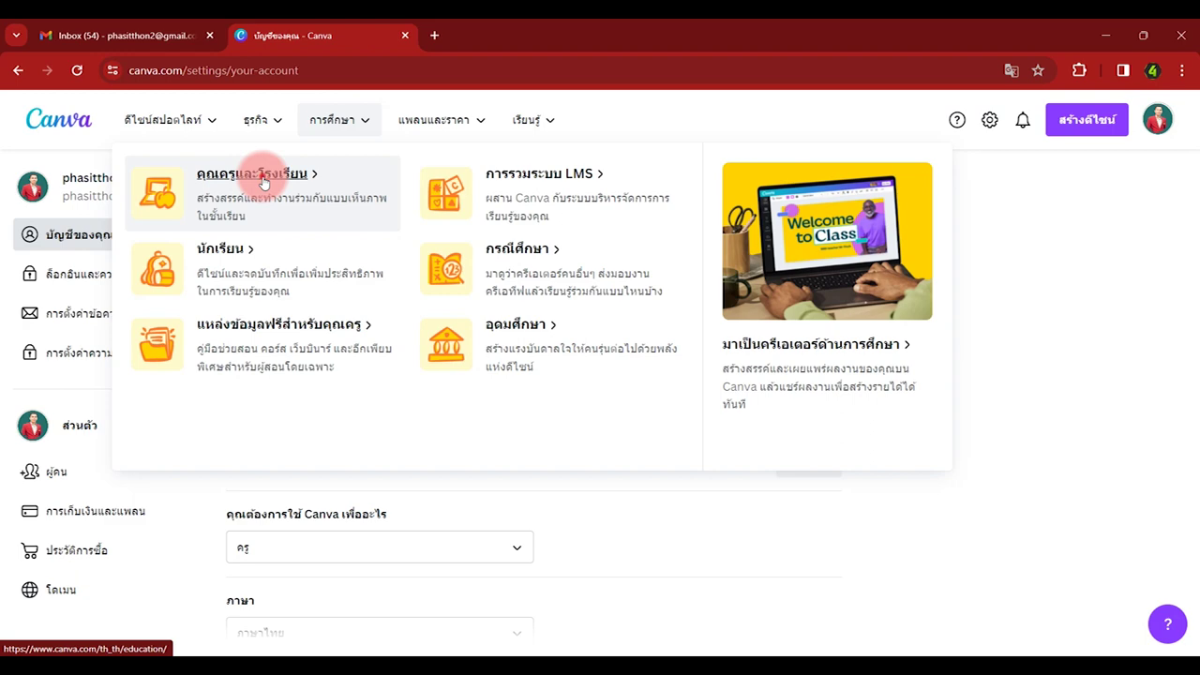
Step: Choose 'Teachers and schools' (คุณครูและโรงเรียน) under the Education menu
click(265, 183)
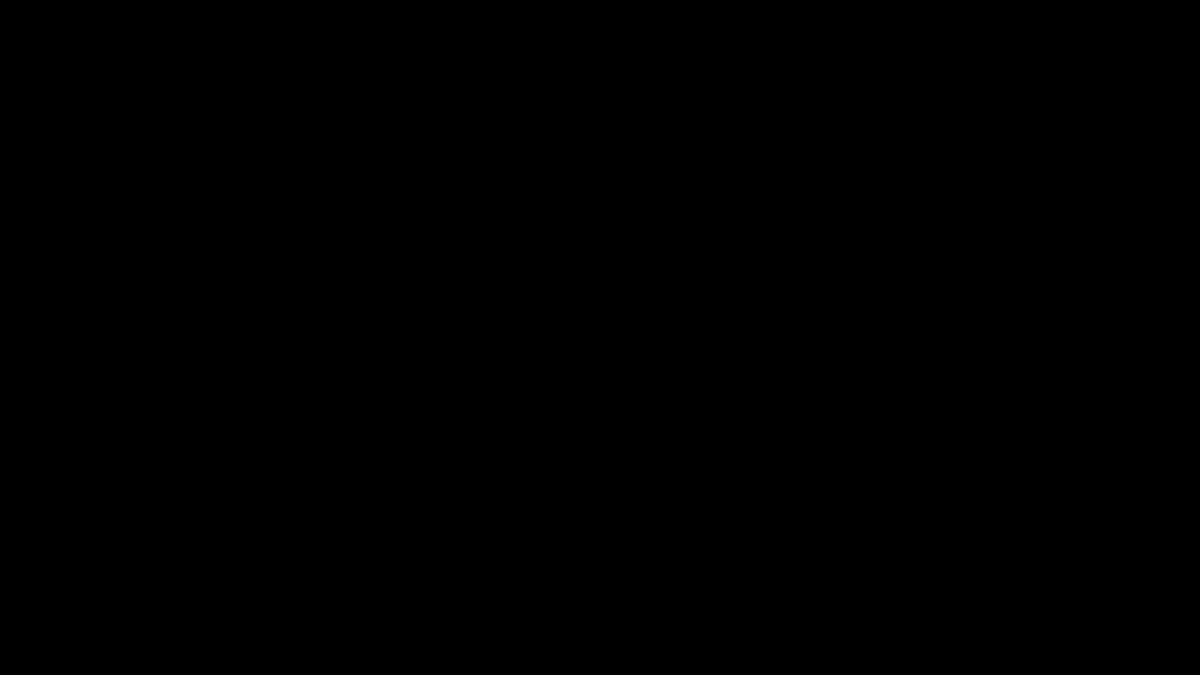
Step: Close the language-switch banner at the top of the education page
scroll(1189, 157, down, 3)
scroll(1183, 159, down, 2)
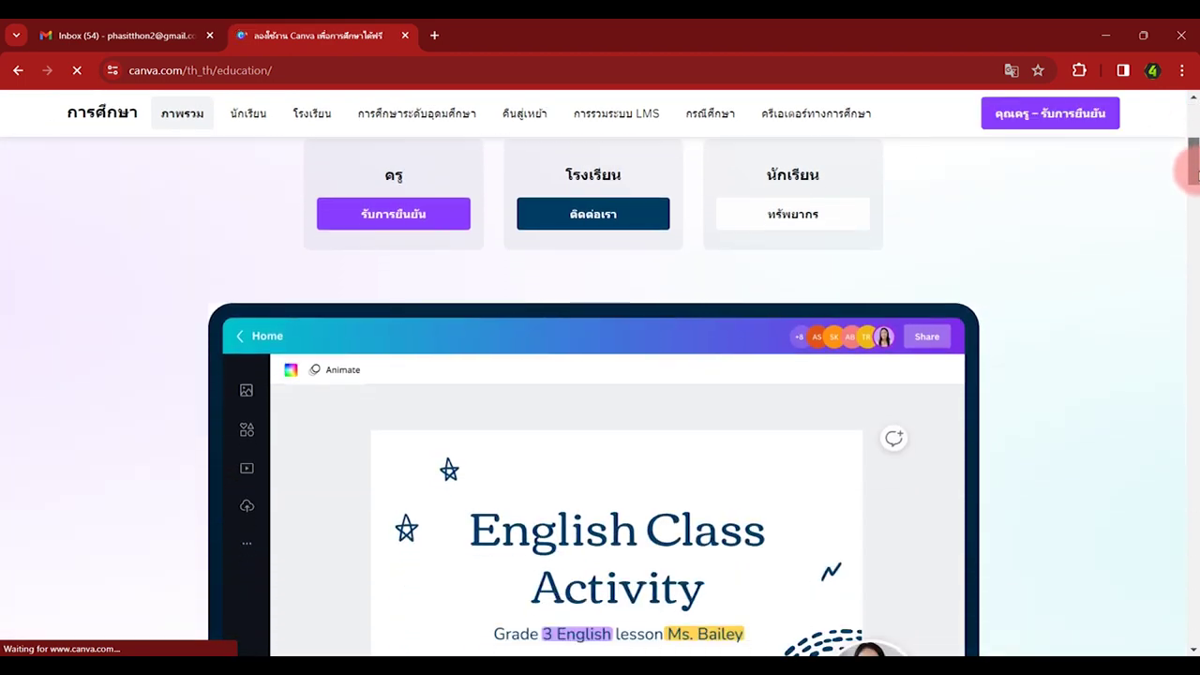
scroll(1180, 140, up, 5)
click(1047, 425)
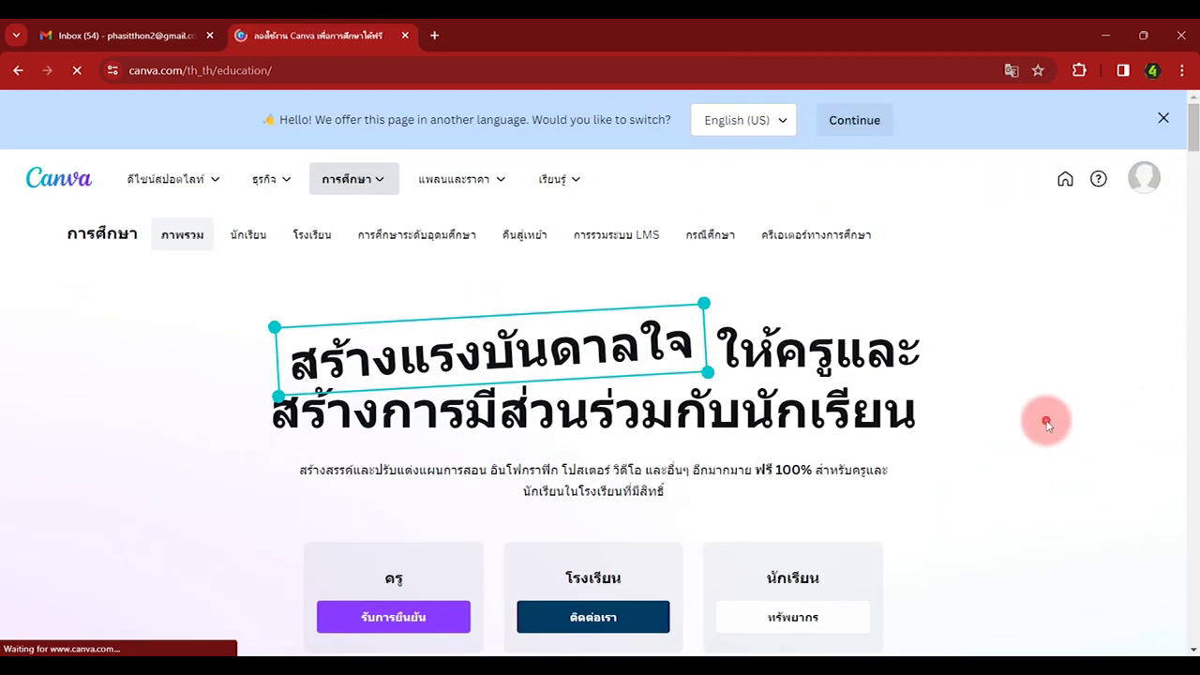
scroll(1189, 126, down, 2)
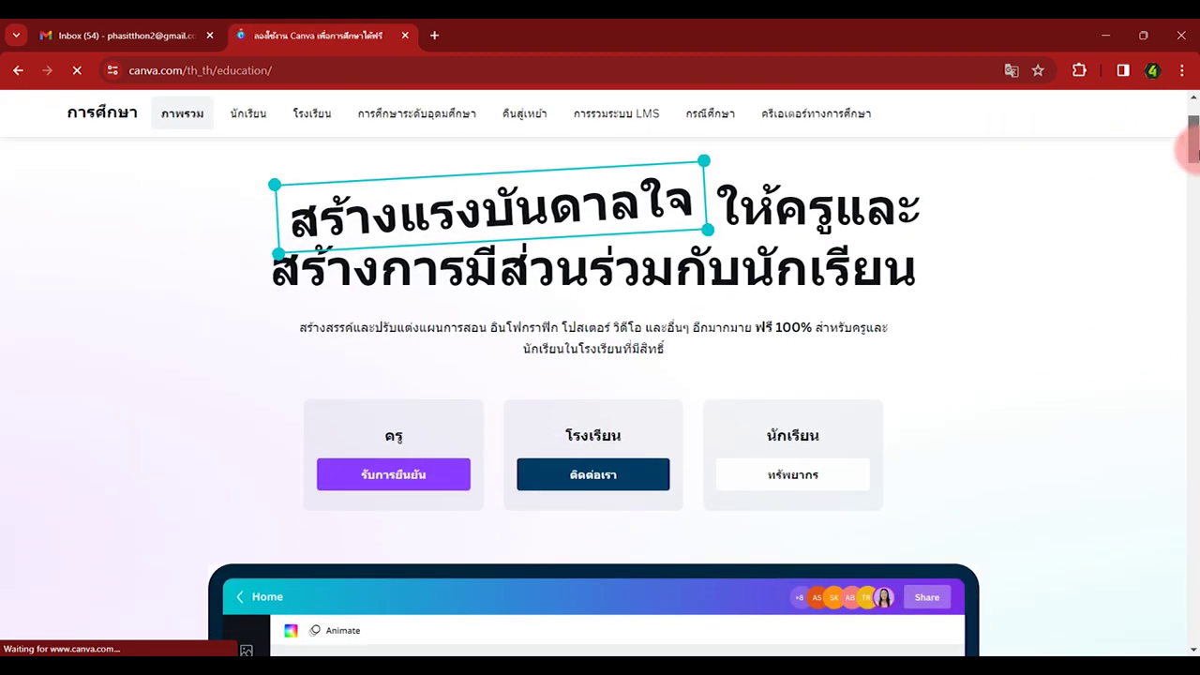
scroll(1167, 117, up, 2)
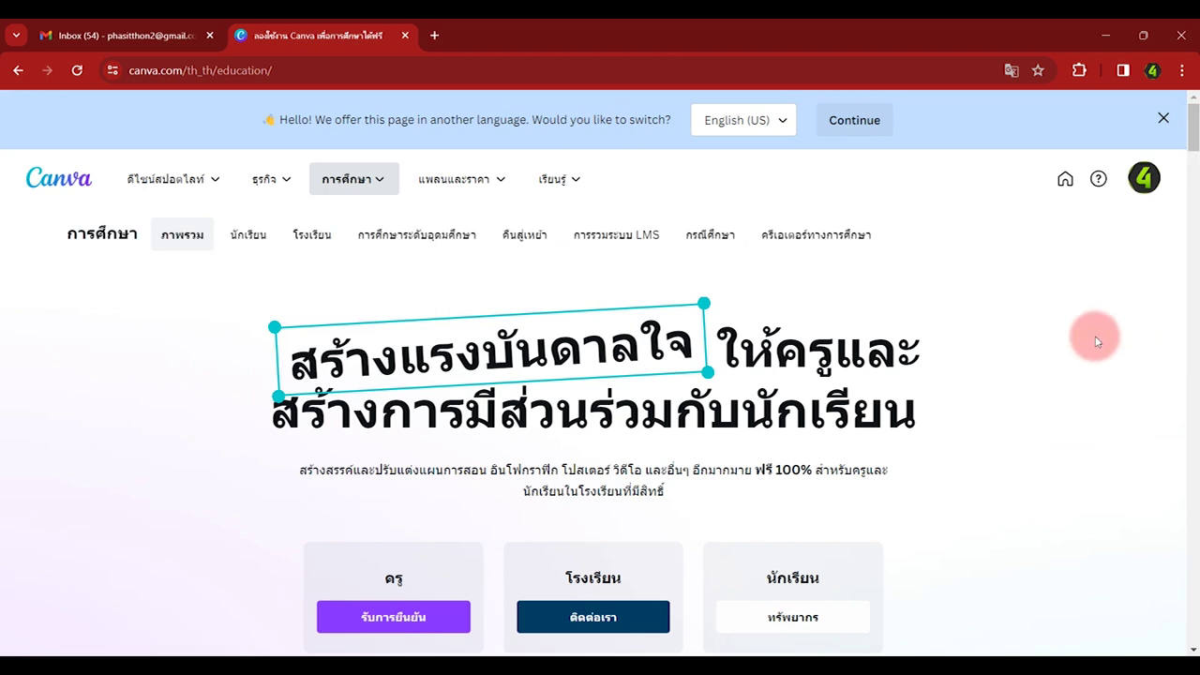
click(1164, 118)
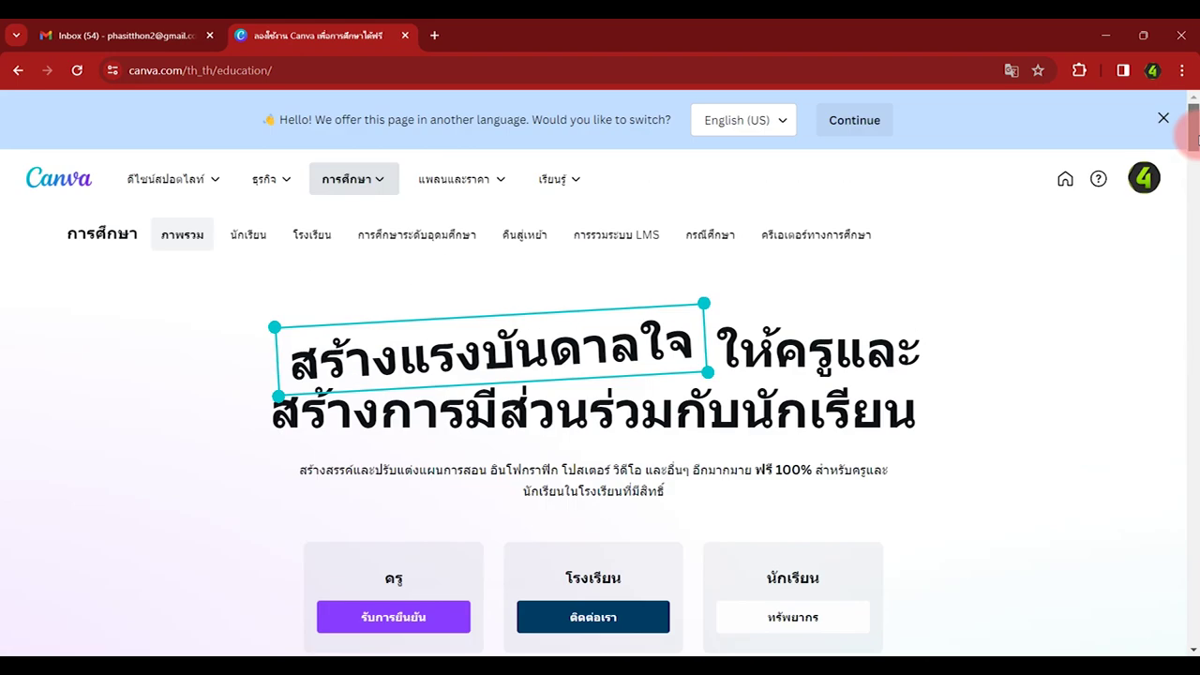
Step: Scroll through the education page and end on the signed-out canva.com homepage
drag(1194, 137, 1196, 120)
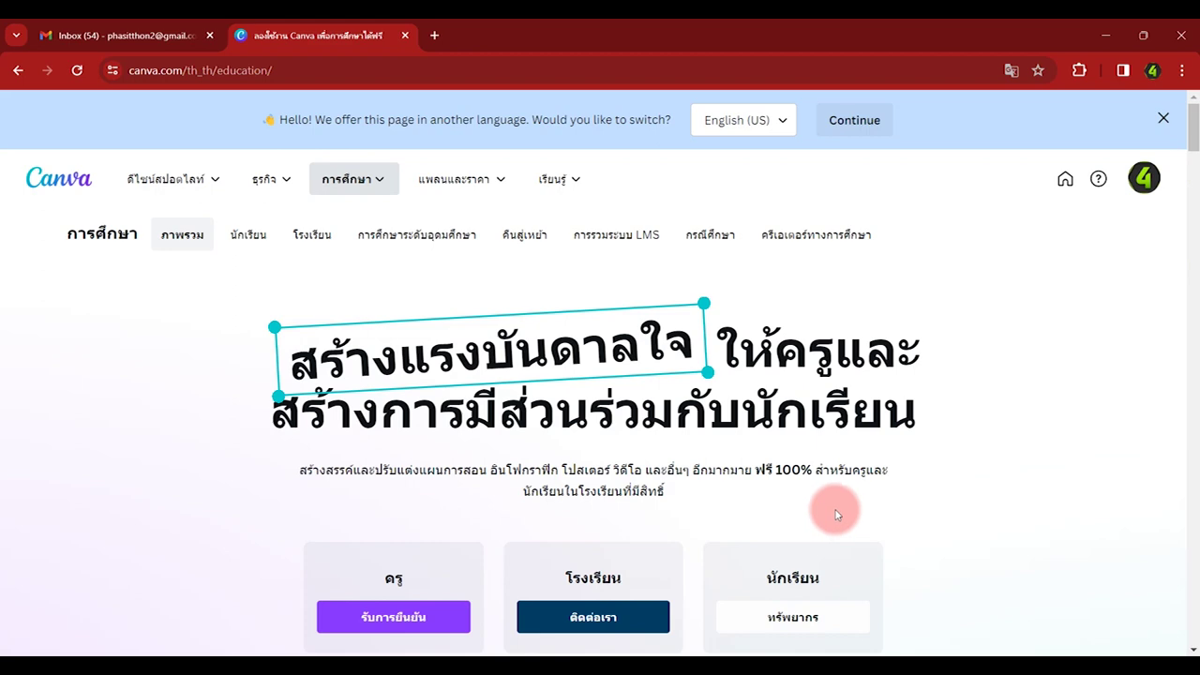
mouse_move(1196, 136)
mouse_down()
mouse_move(1196, 147)
mouse_move(1189, 115)
mouse_up()
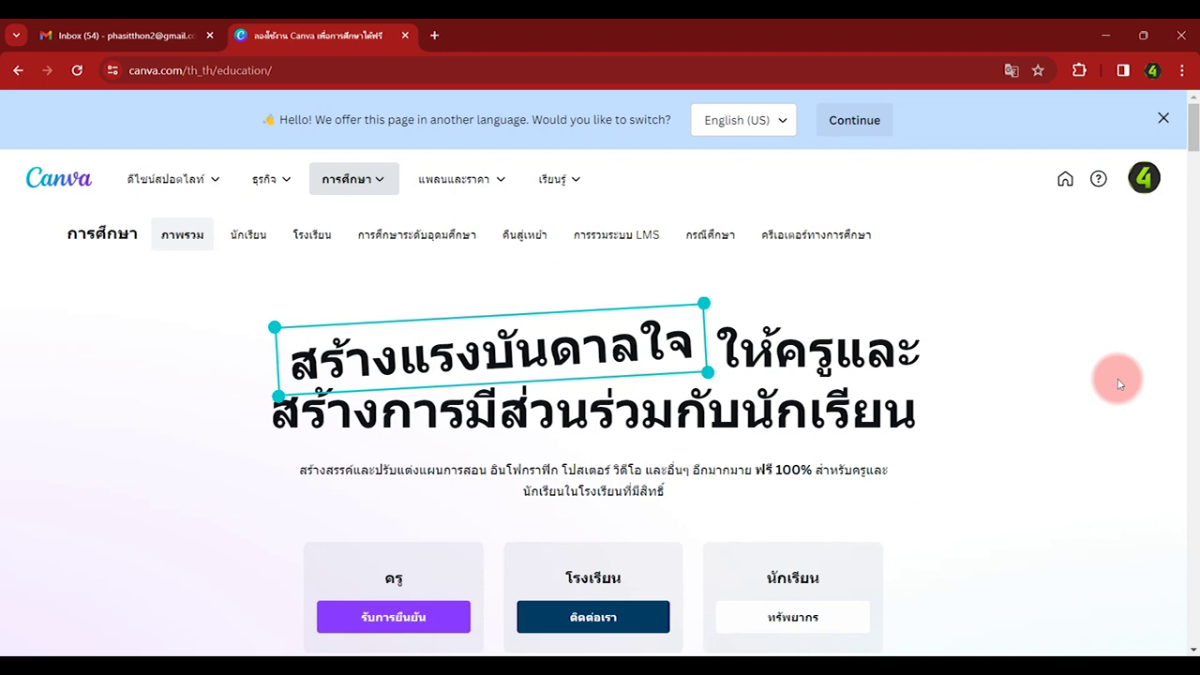
drag(1193, 114, 1193, 143)
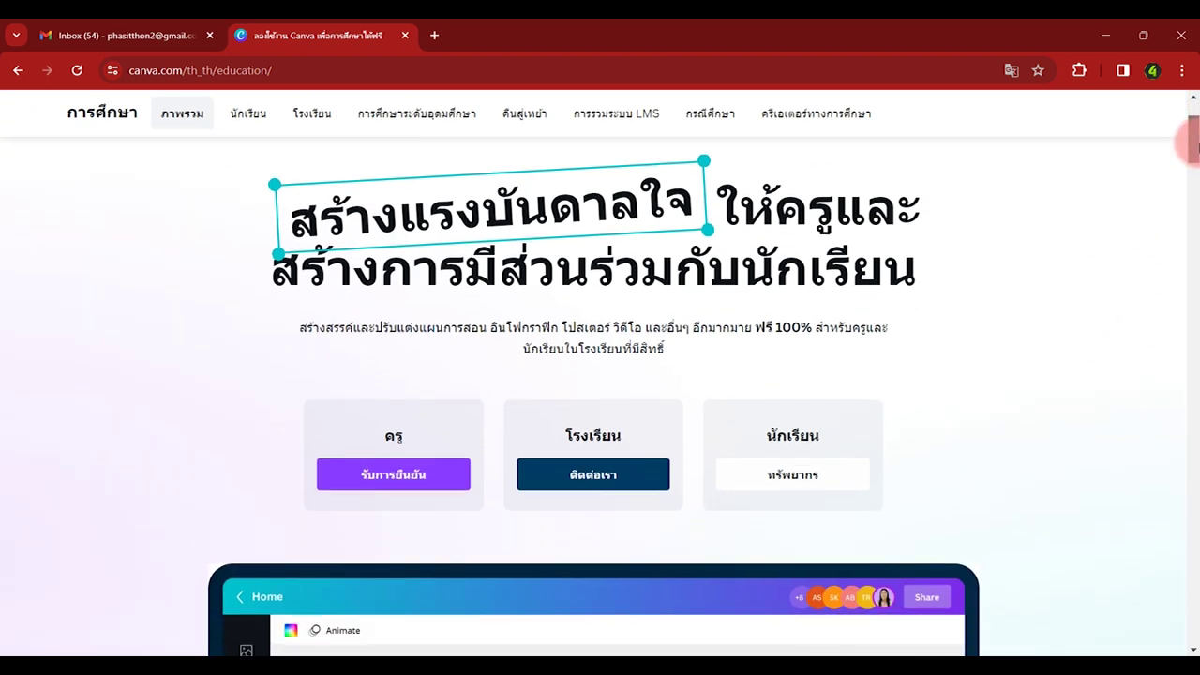
mouse_move(1195, 145)
mouse_down()
mouse_move(1195, 161)
mouse_move(1192, 101)
mouse_move(1193, 165)
mouse_up()
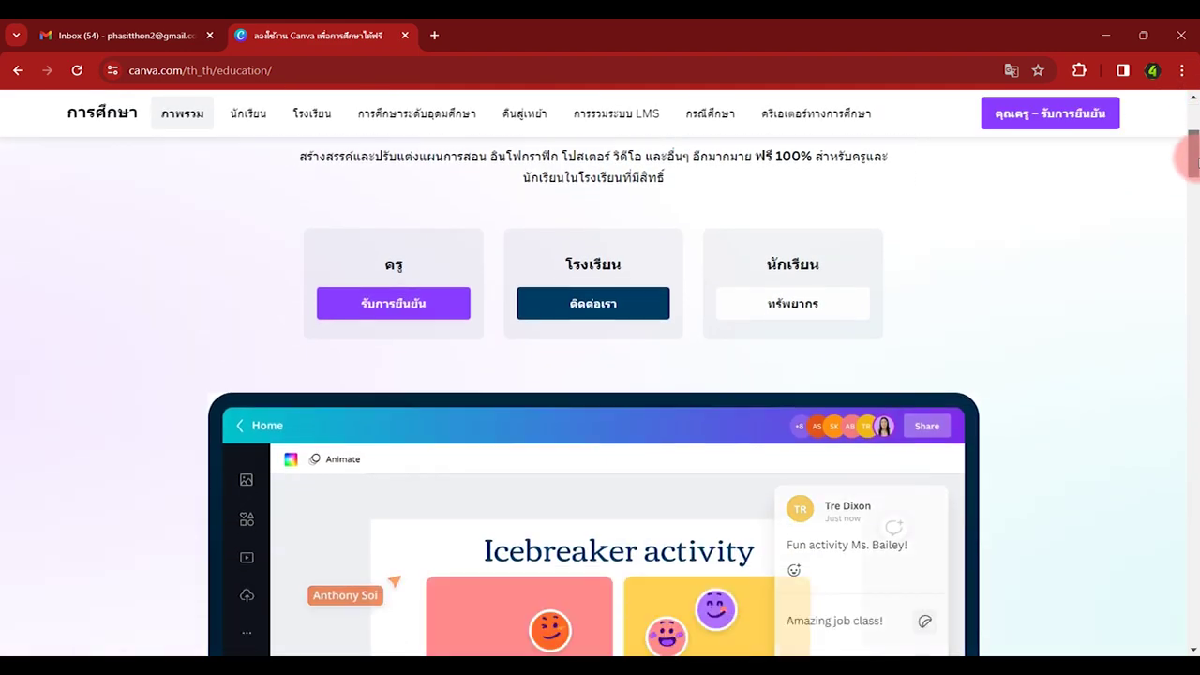
mouse_move(1196, 167)
mouse_down()
mouse_move(1193, 131)
mouse_move(1195, 145)
mouse_up()
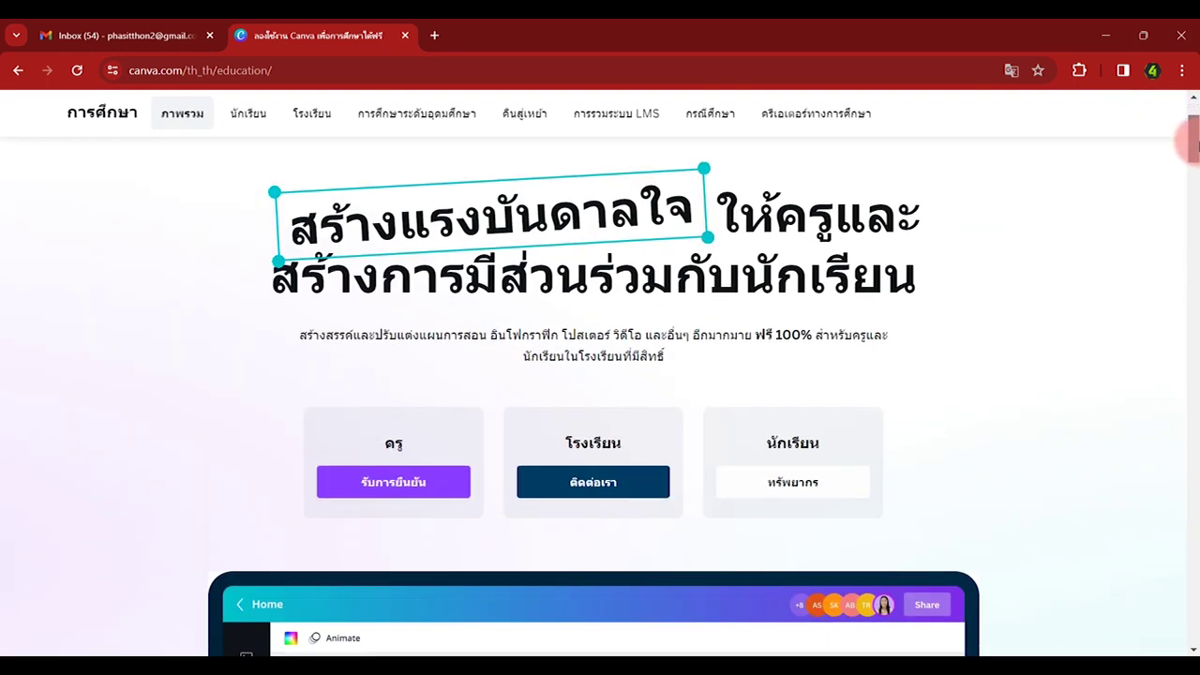
drag(1192, 140, 1196, 147)
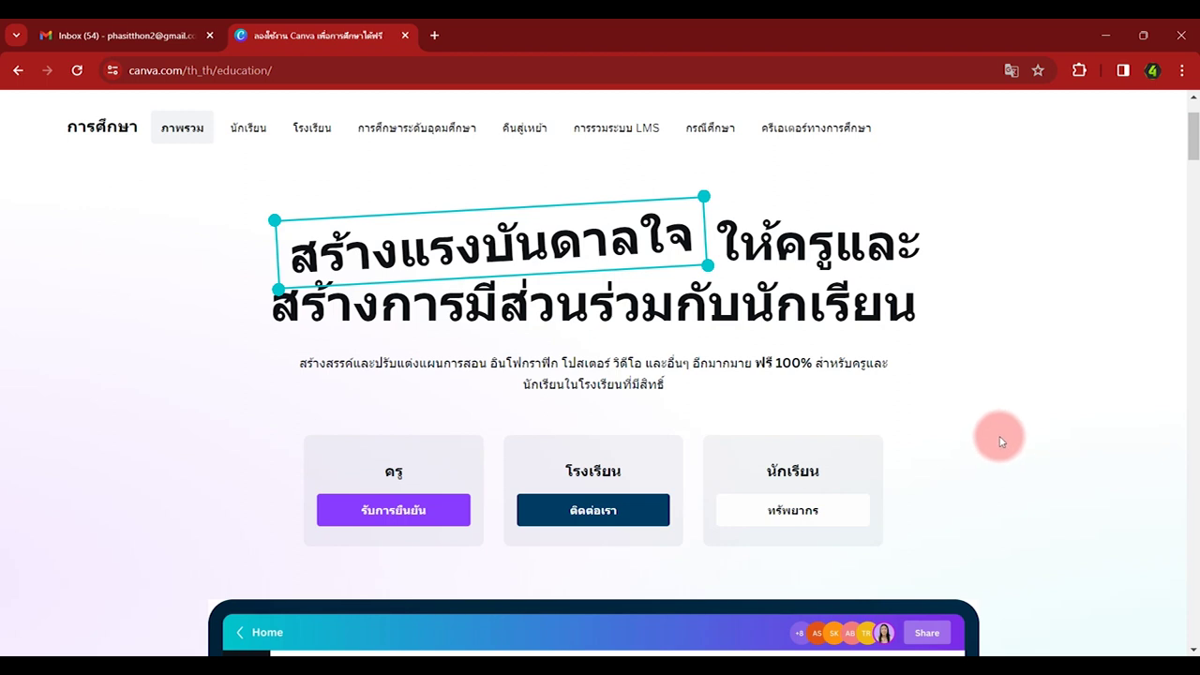
drag(1196, 152, 1196, 157)
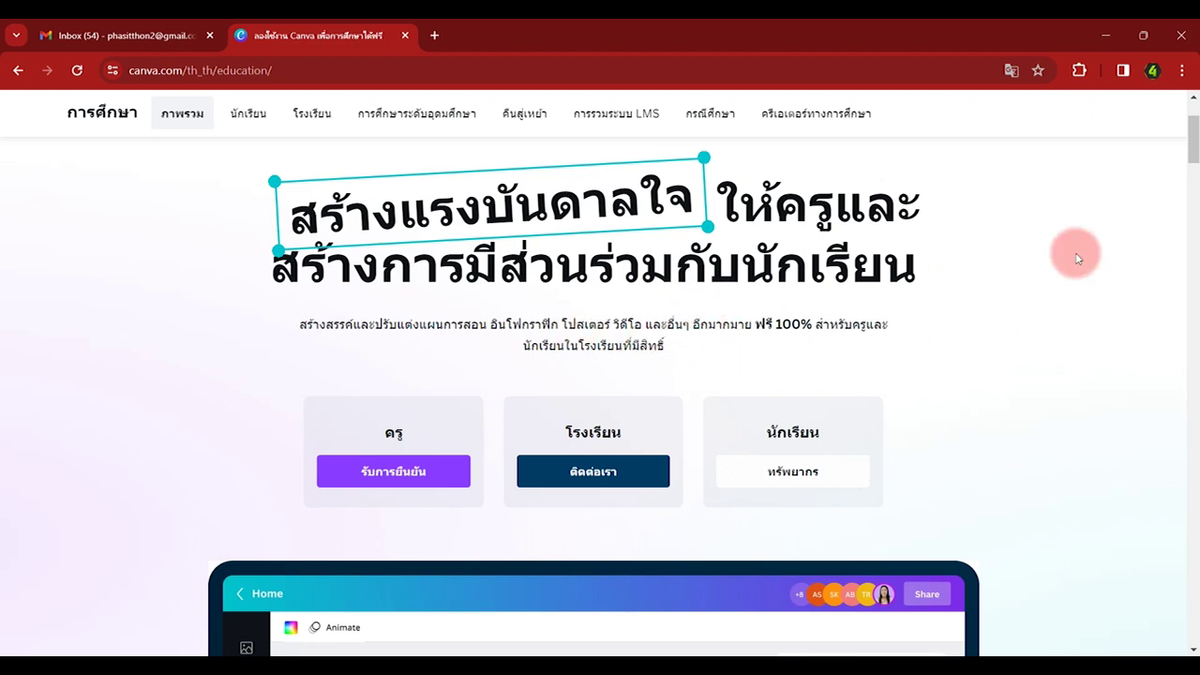
scroll(1192, 142, down, 3)
scroll(1193, 142, up, 3)
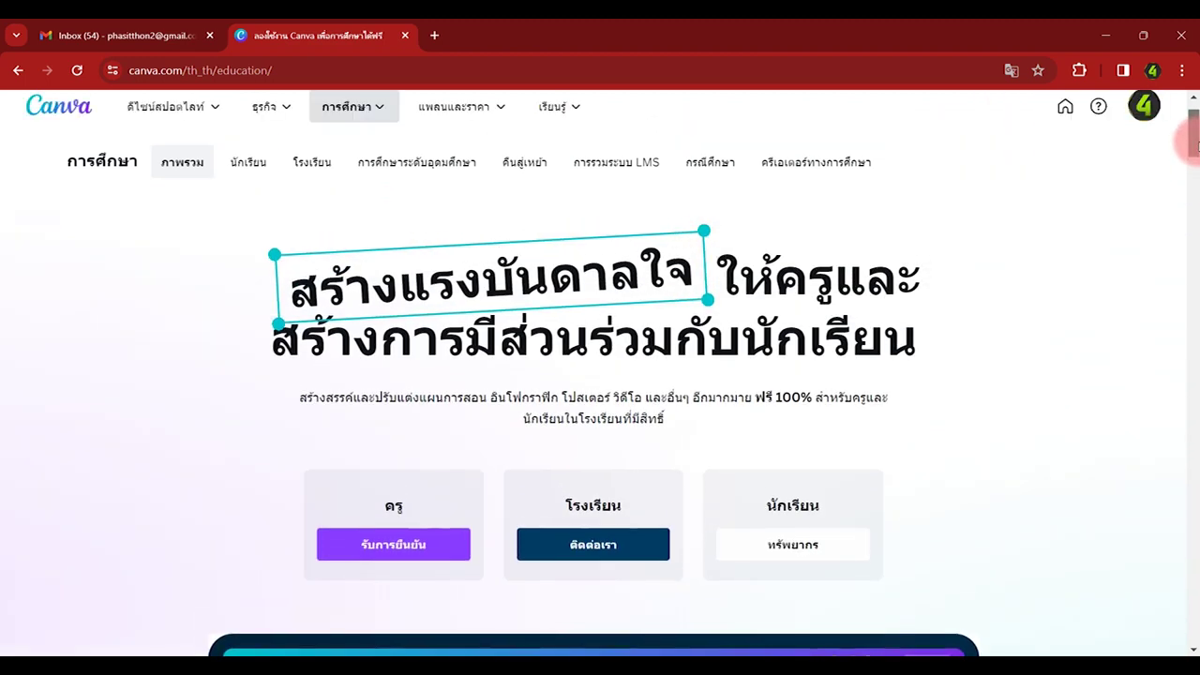
mouse_move(1193, 140)
mouse_down()
mouse_move(1193, 158)
mouse_move(1191, 120)
mouse_up()
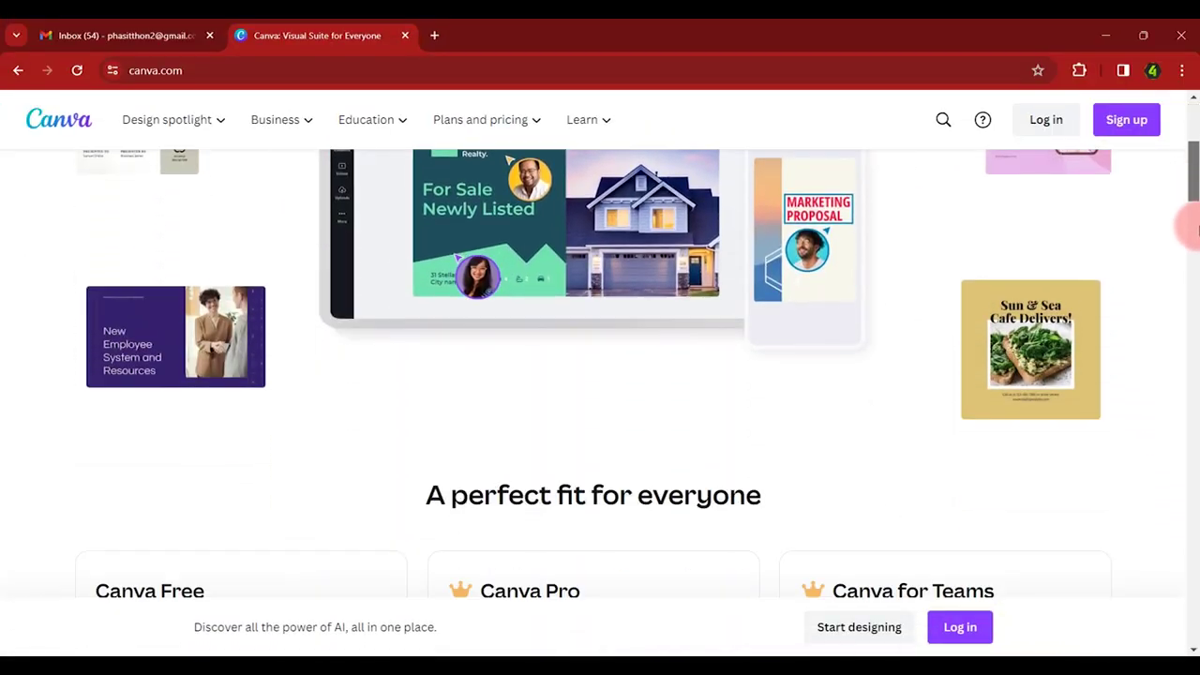
mouse_move(1190, 154)
mouse_down()
mouse_move(1187, 254)
mouse_move(1193, 115)
mouse_up()
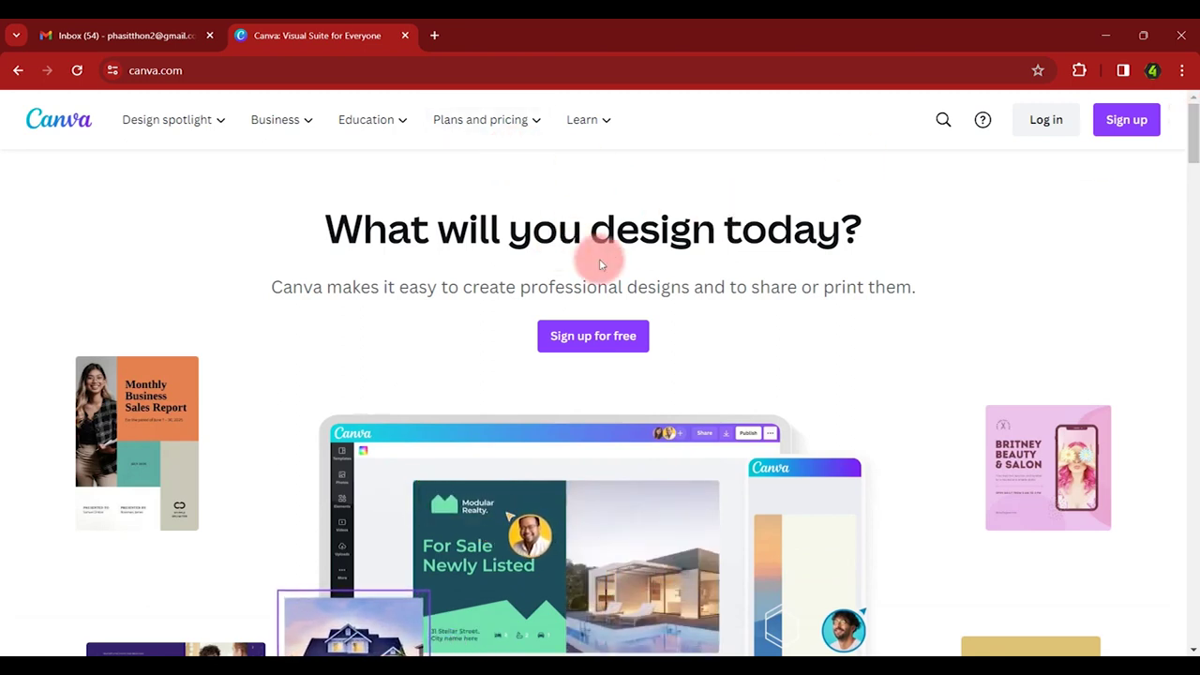
Step: Log in to Canva with Continue with Google, picking the Google account and confirming
click(155, 71)
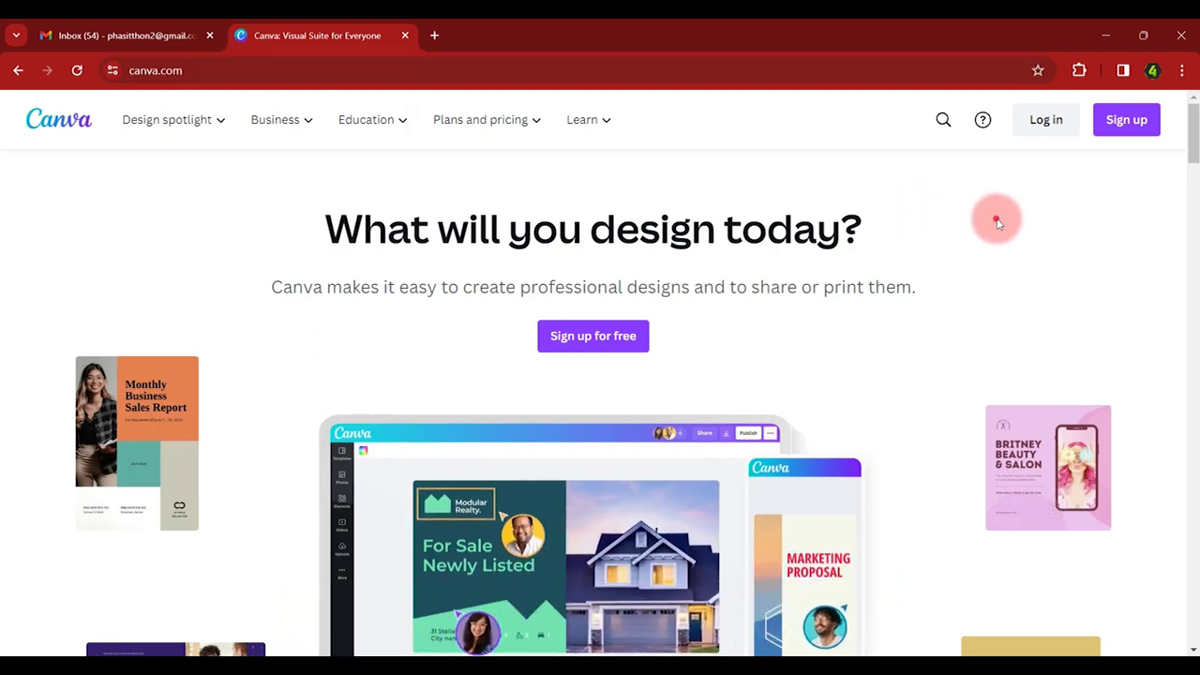
mouse_move(1193, 147)
mouse_down()
mouse_move(1198, 245)
mouse_move(1193, 145)
mouse_up()
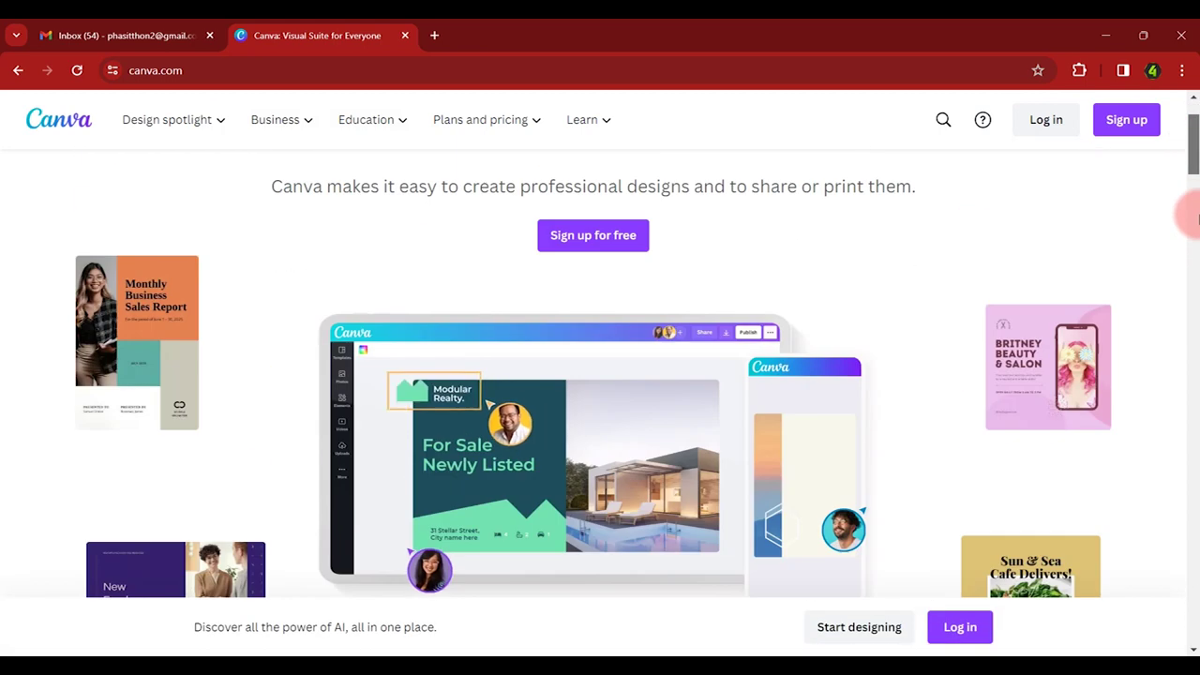
click(1035, 130)
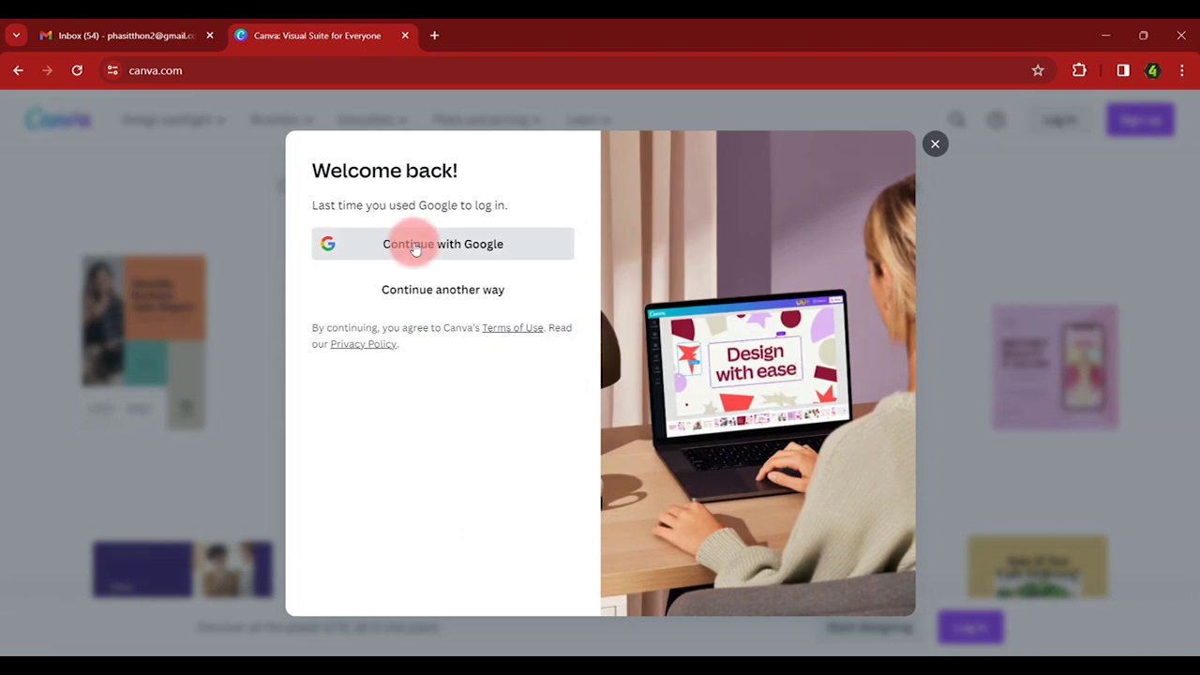
click(415, 248)
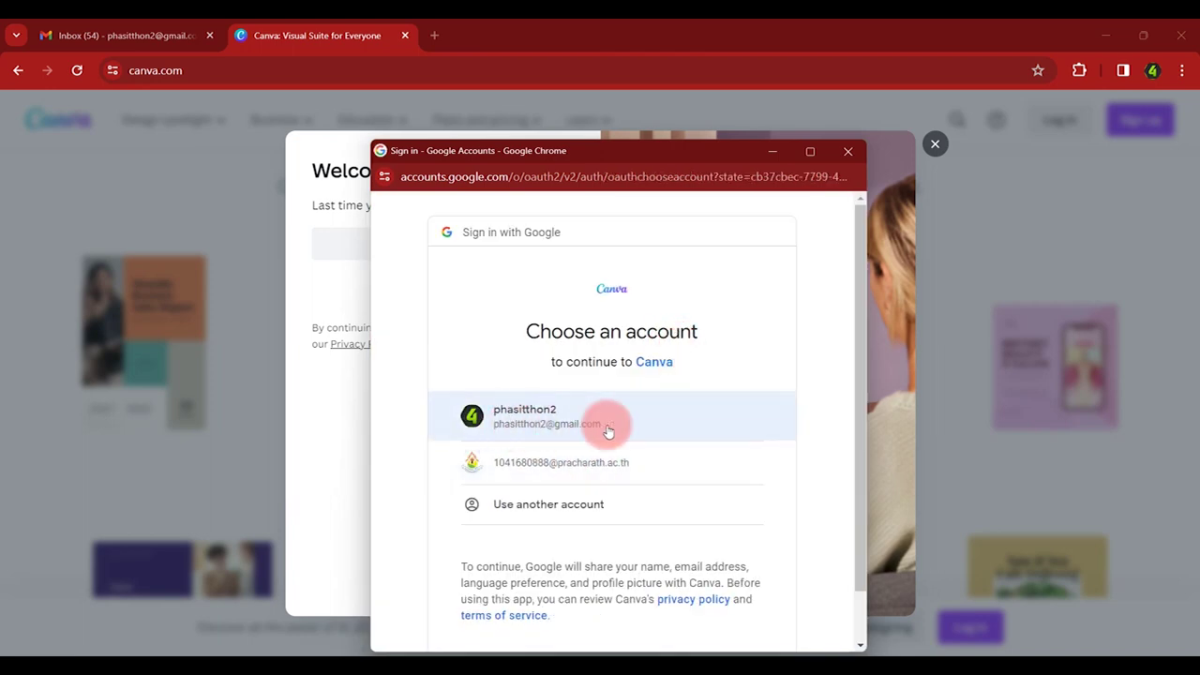
click(568, 428)
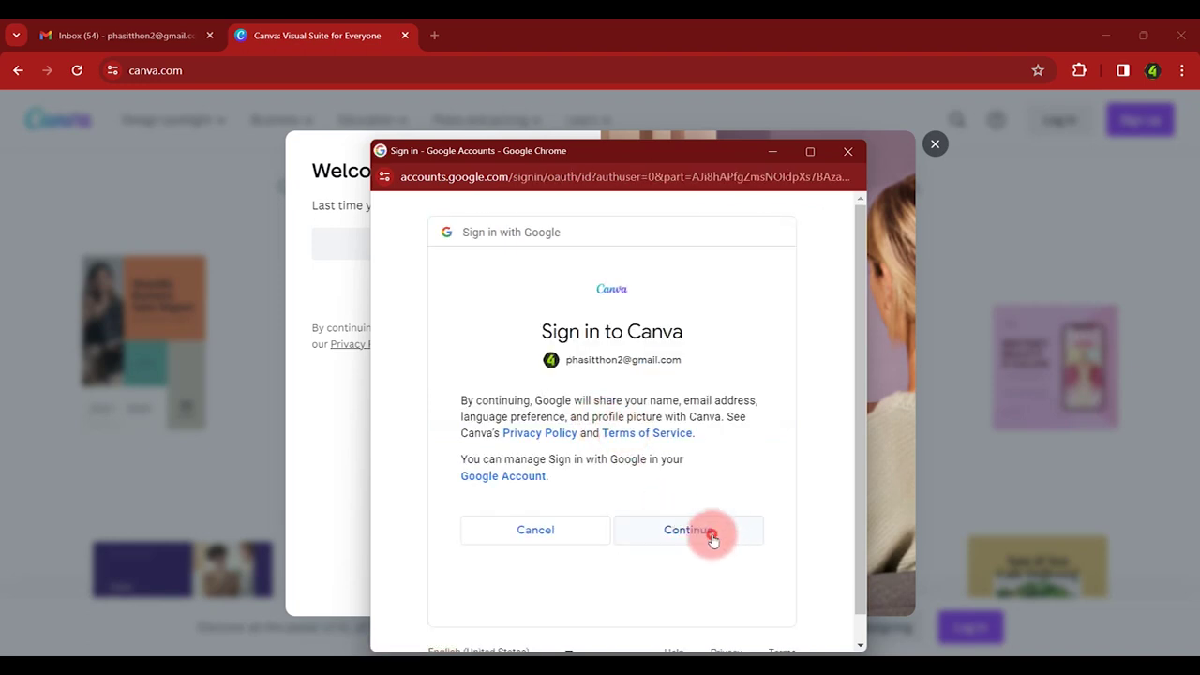
click(712, 539)
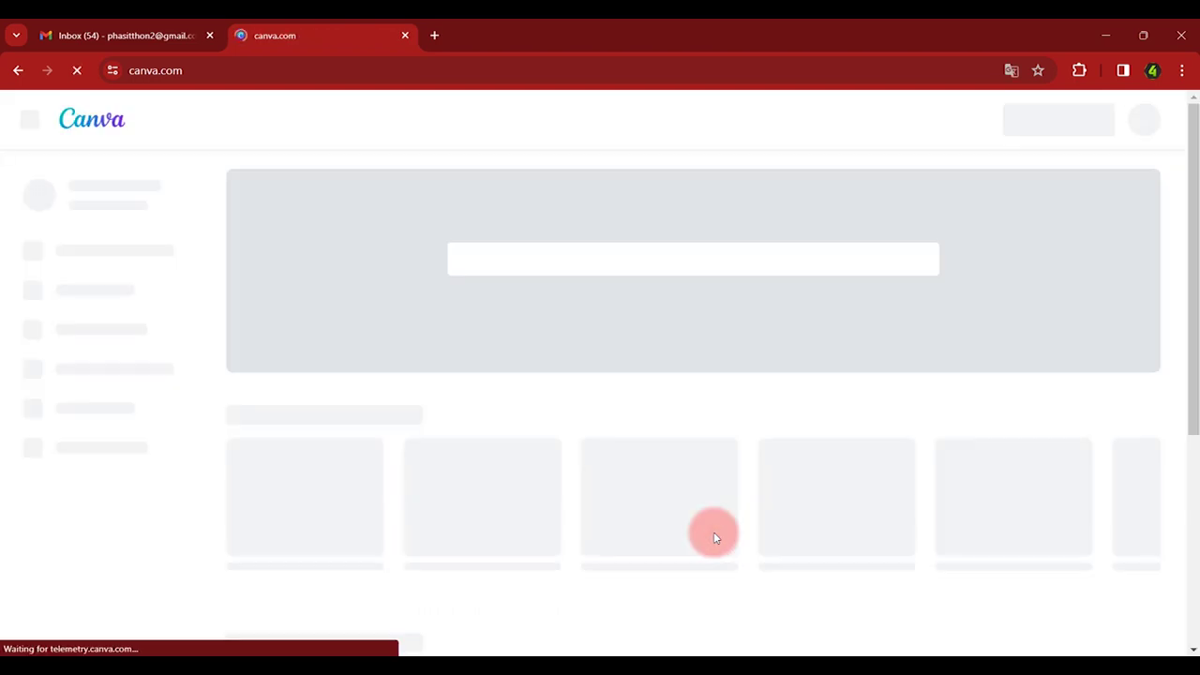
Step: Open account settings from the gear icon on the Canva home page
mouse_move(1191, 192)
mouse_down()
mouse_move(1195, 323)
mouse_move(1178, 160)
mouse_up()
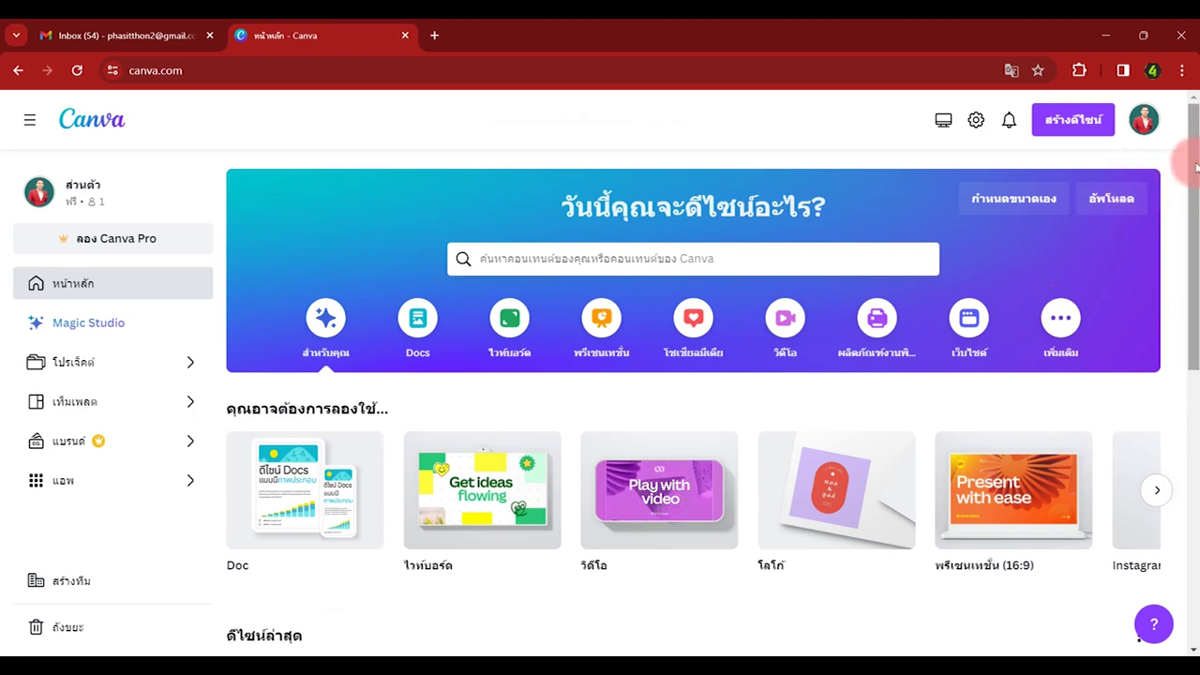
mouse_move(1192, 187)
mouse_down()
mouse_move(1196, 379)
mouse_move(1194, 194)
mouse_up()
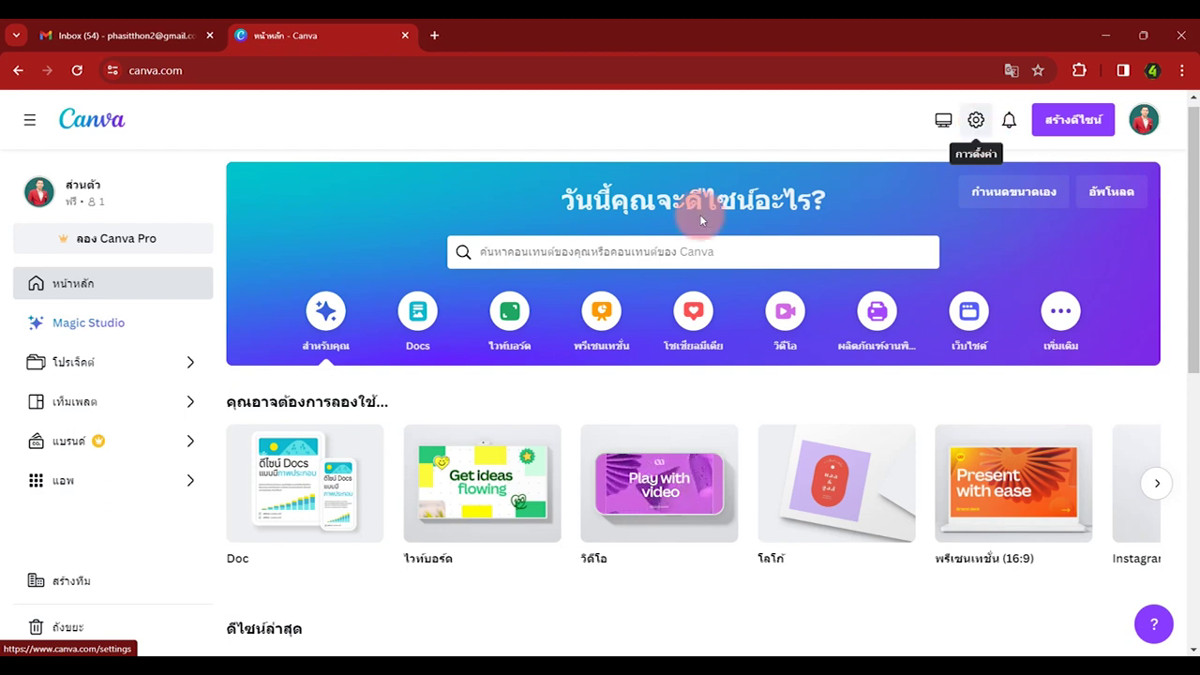
click(983, 143)
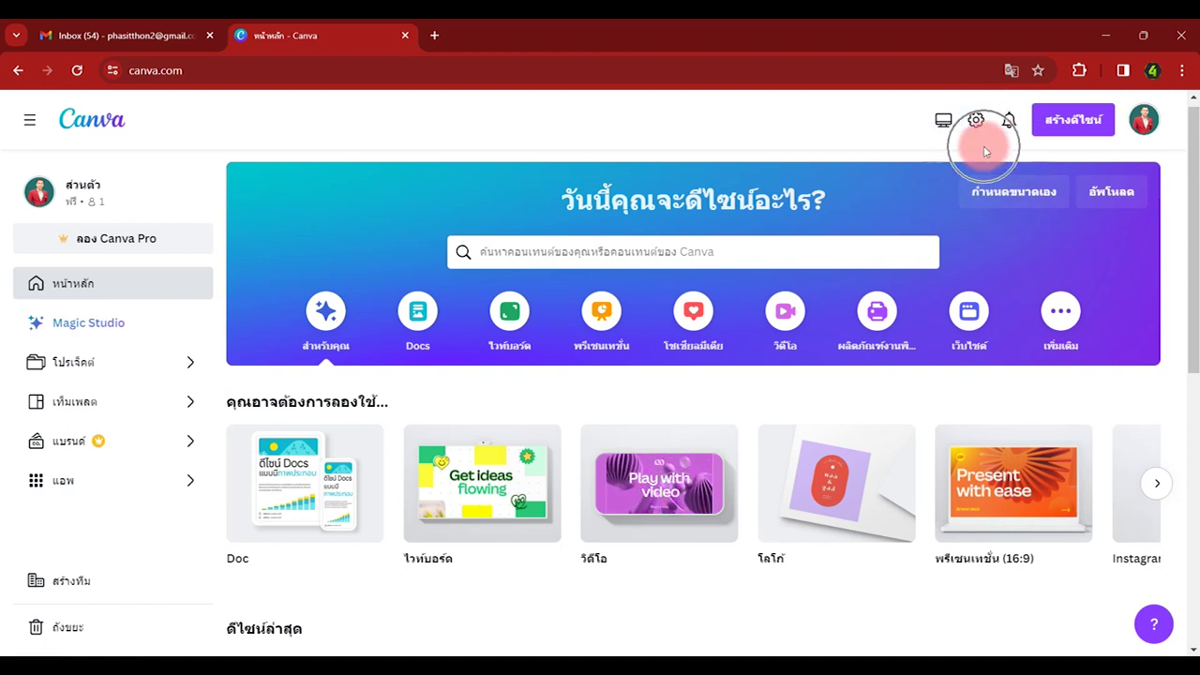
click(976, 131)
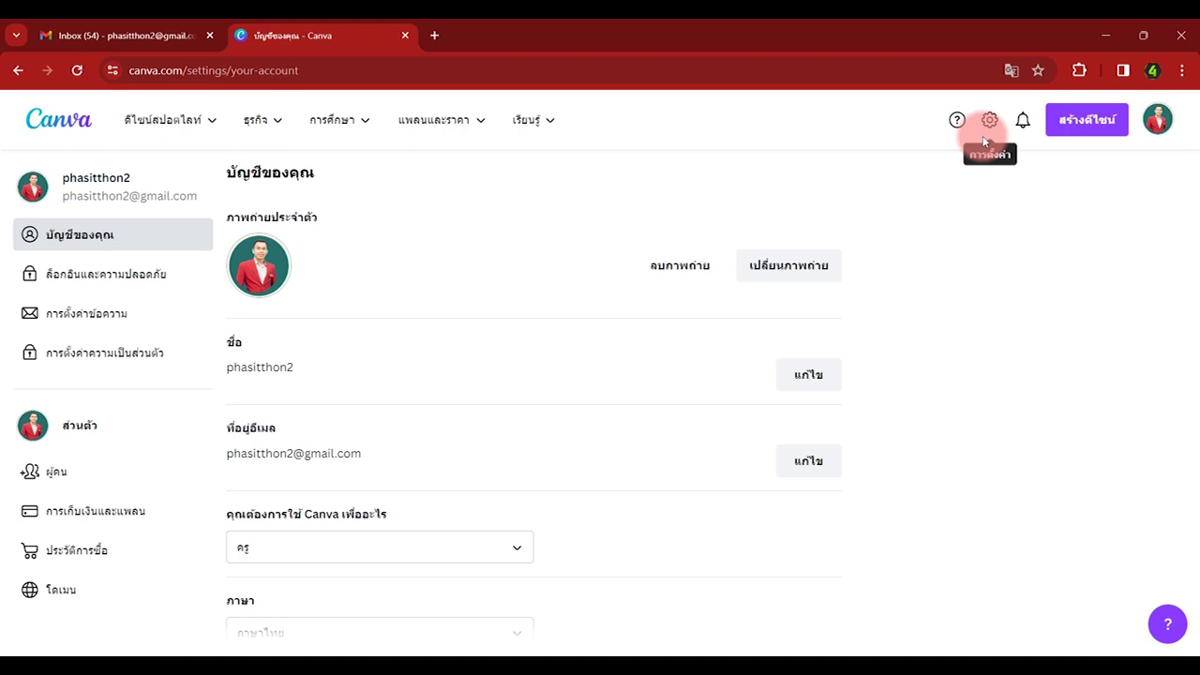
Step: Return home, reopen account settings, and bring up the การศึกษา (Education) menu
click(17, 71)
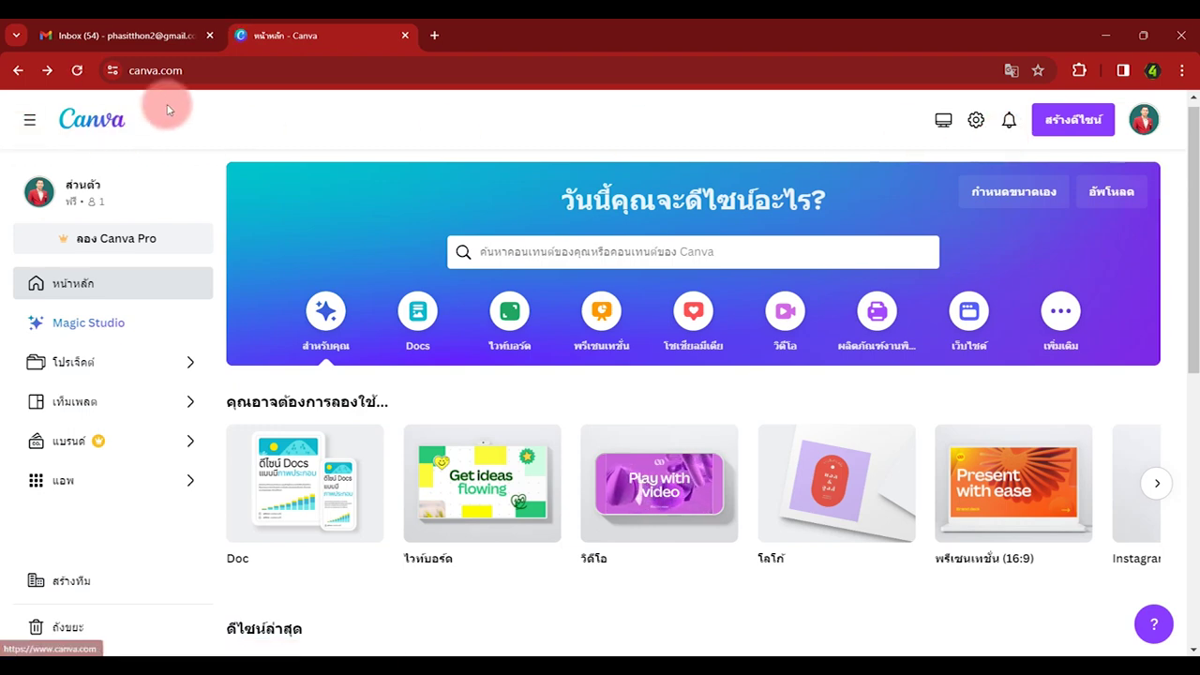
click(31, 132)
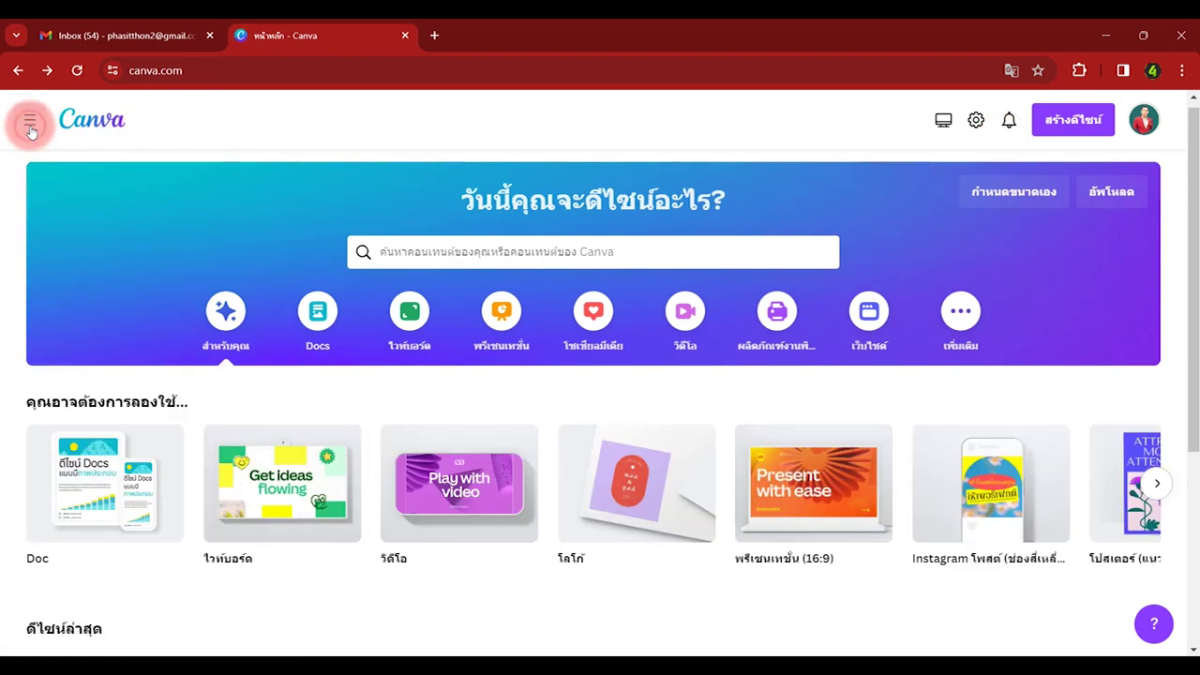
click(31, 131)
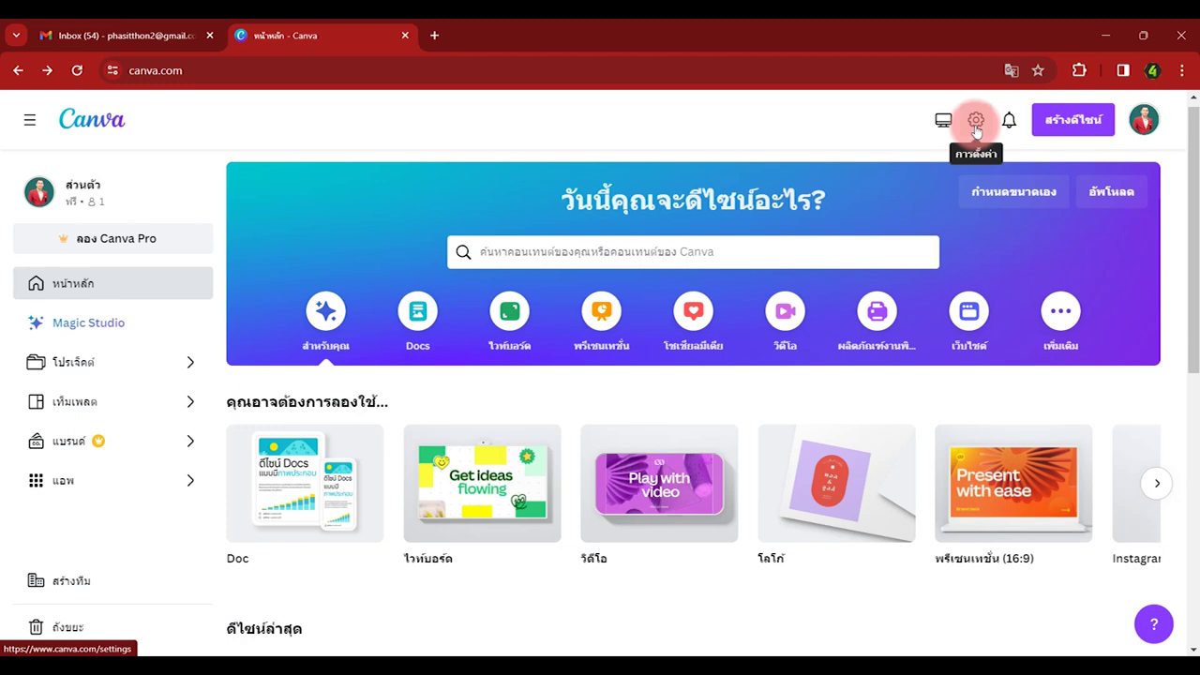
click(976, 127)
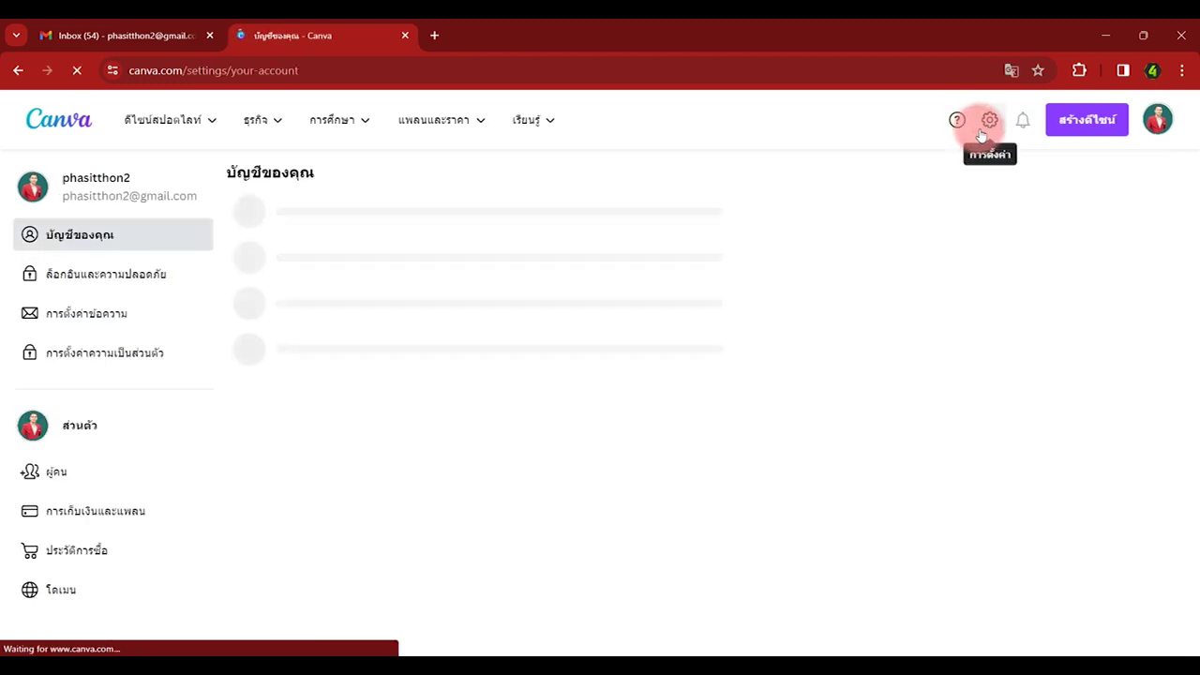
mouse_move(374, 134)
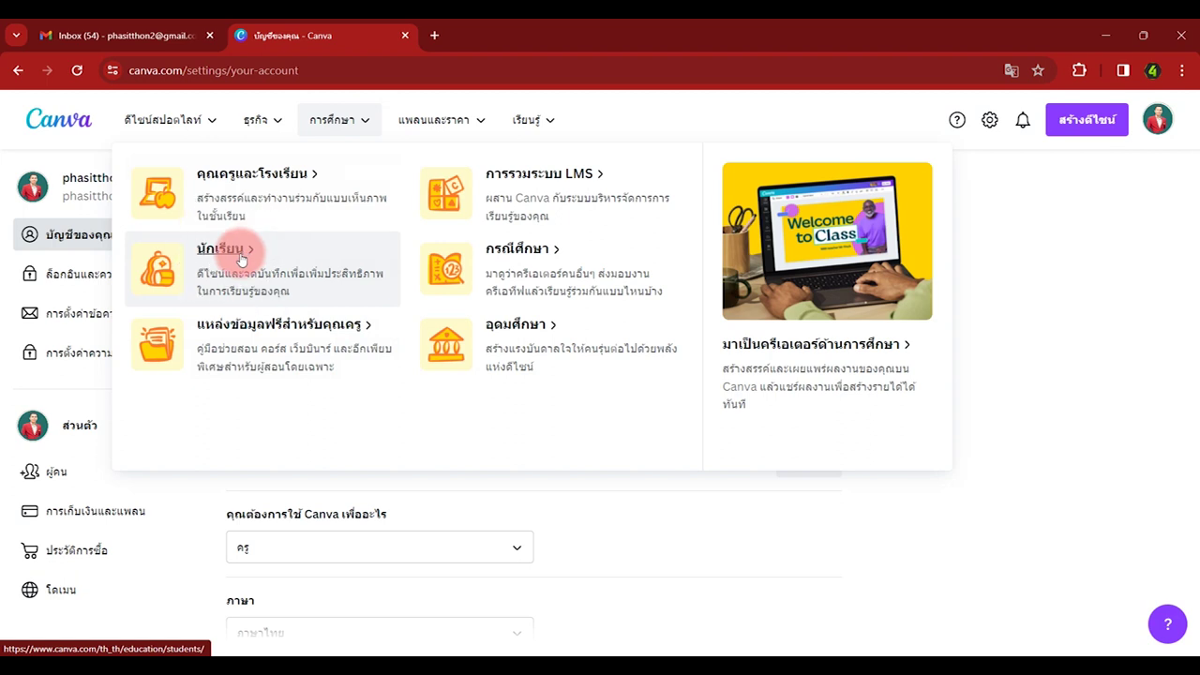
Step: Open คุณครูและโรงเรียน and scroll down to the teacher verification option
click(263, 180)
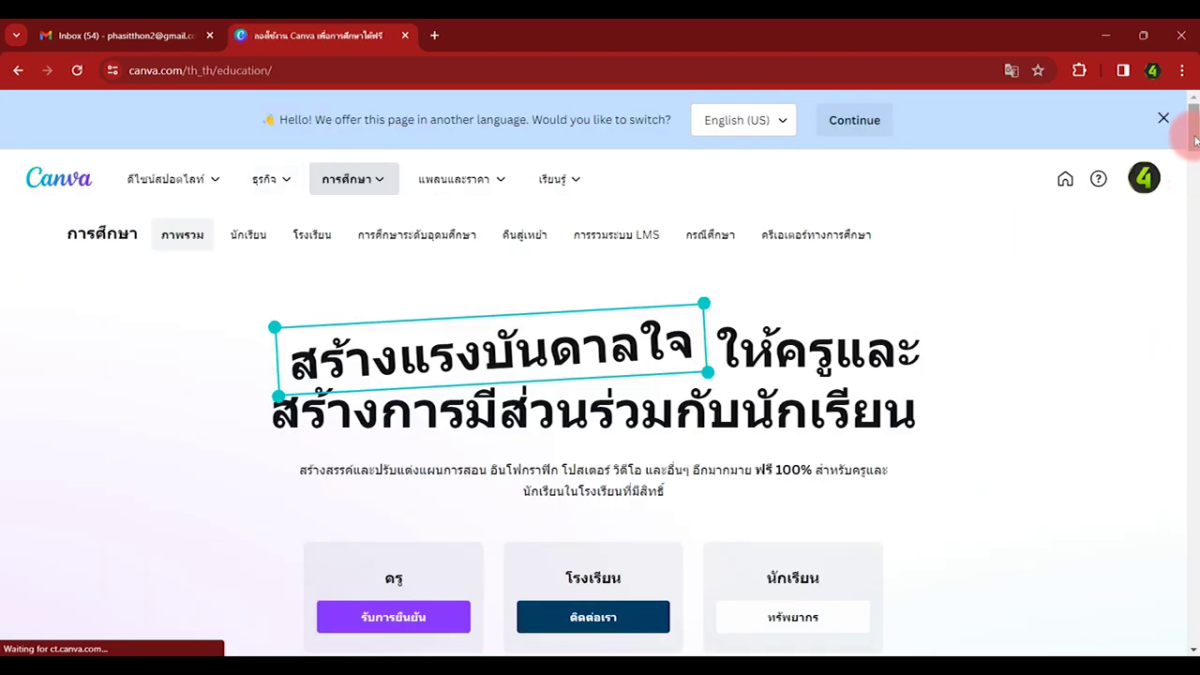
scroll(1195, 141, down, 1)
drag(1195, 141, 1196, 148)
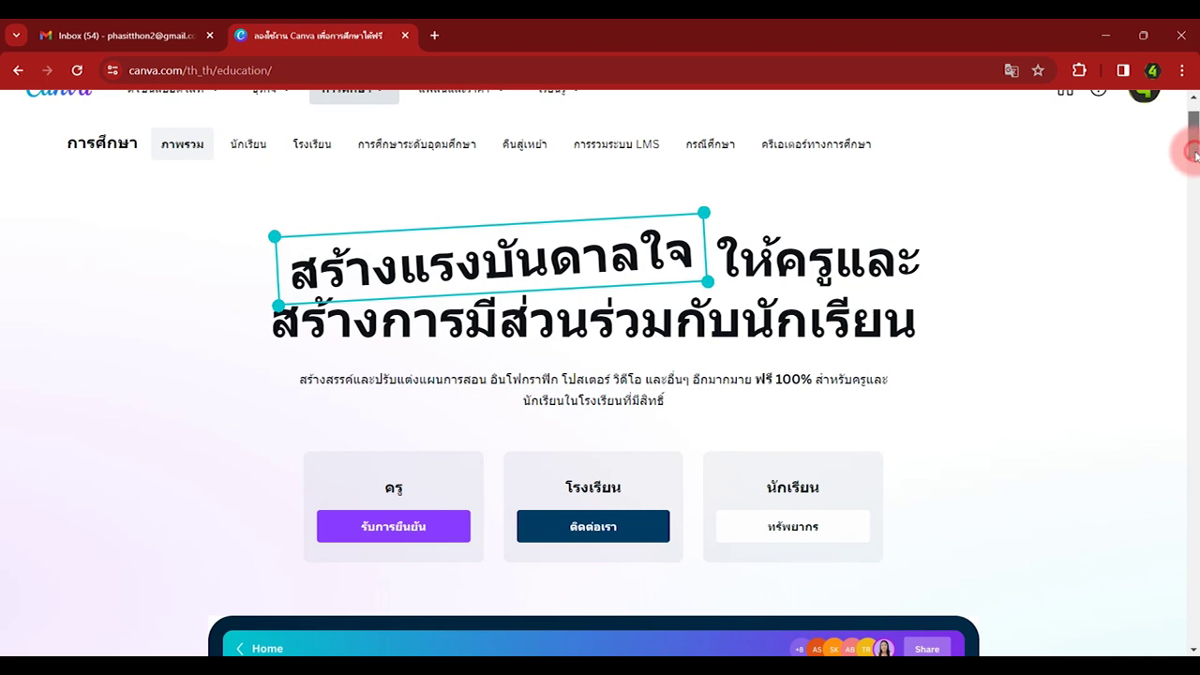
scroll(1192, 153, down, 1)
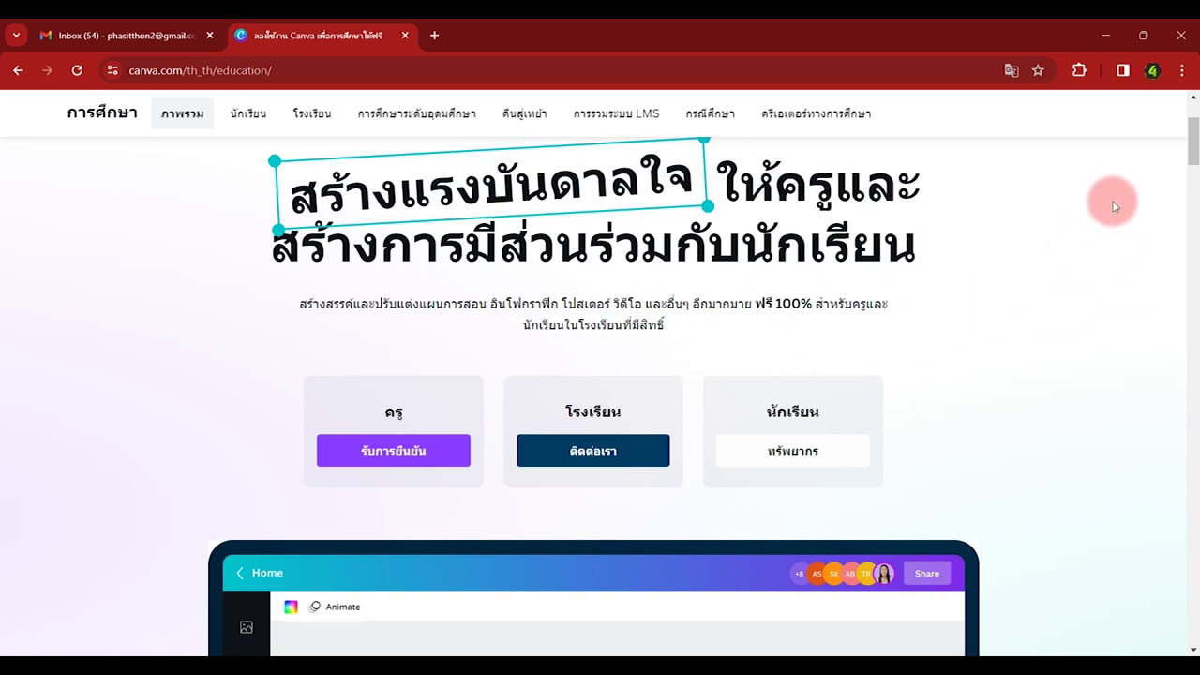
drag(1191, 138, 1191, 141)
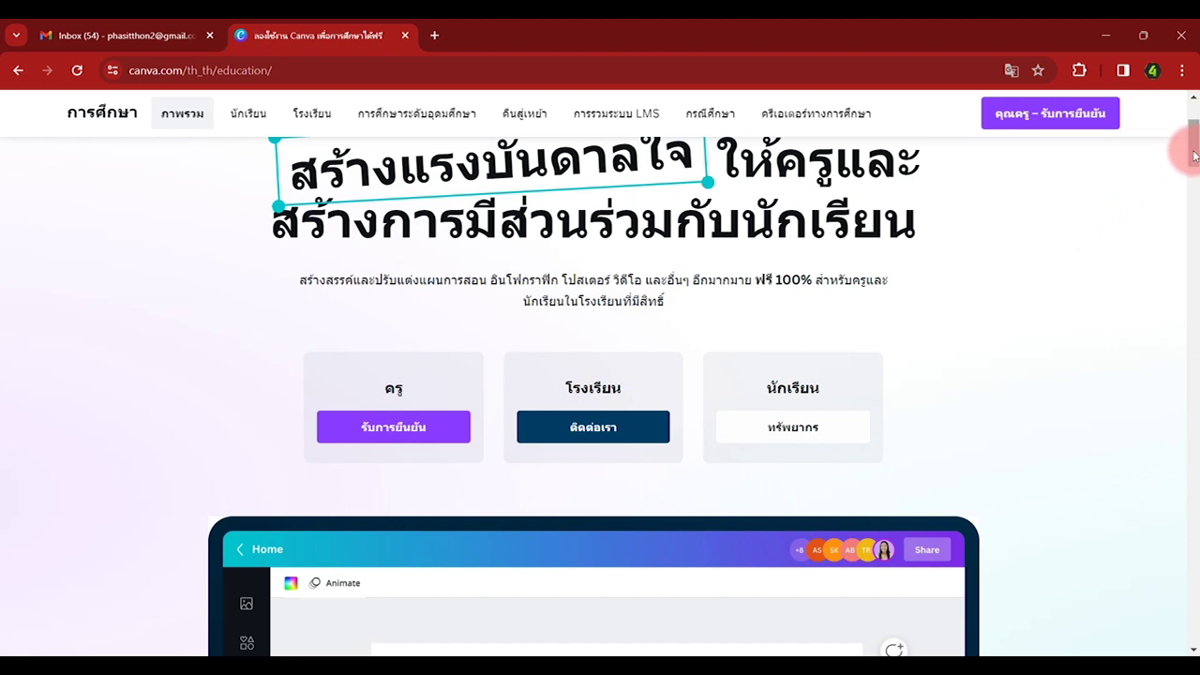
drag(1183, 195, 1193, 150)
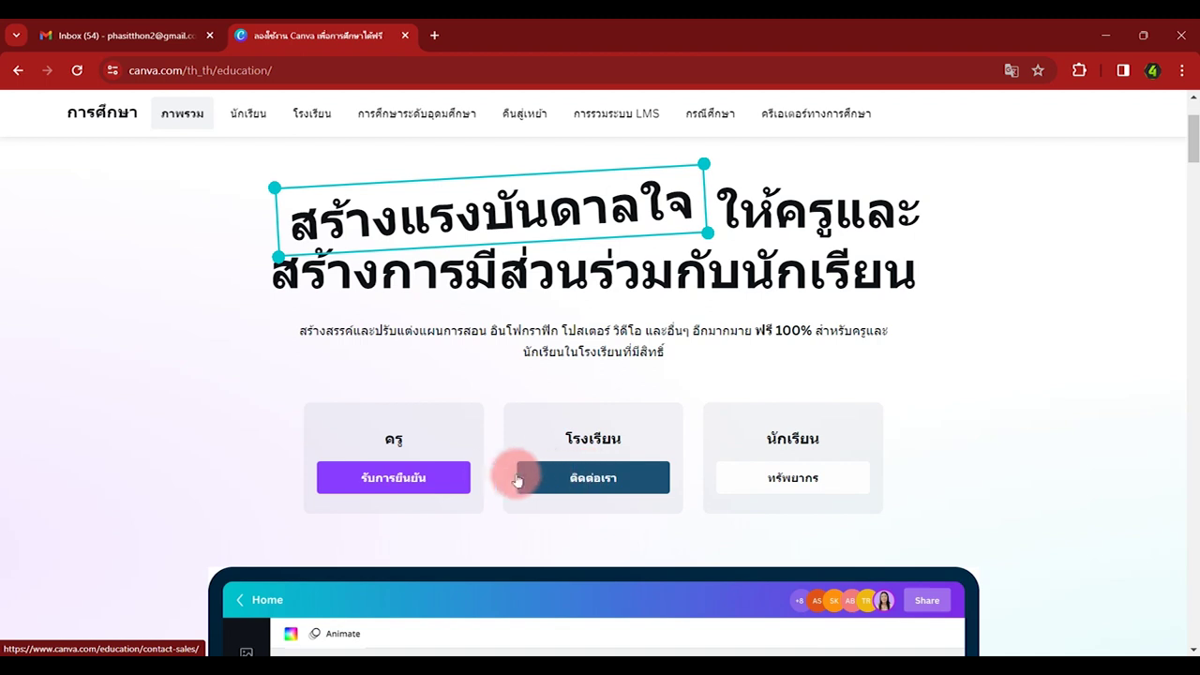
click(418, 493)
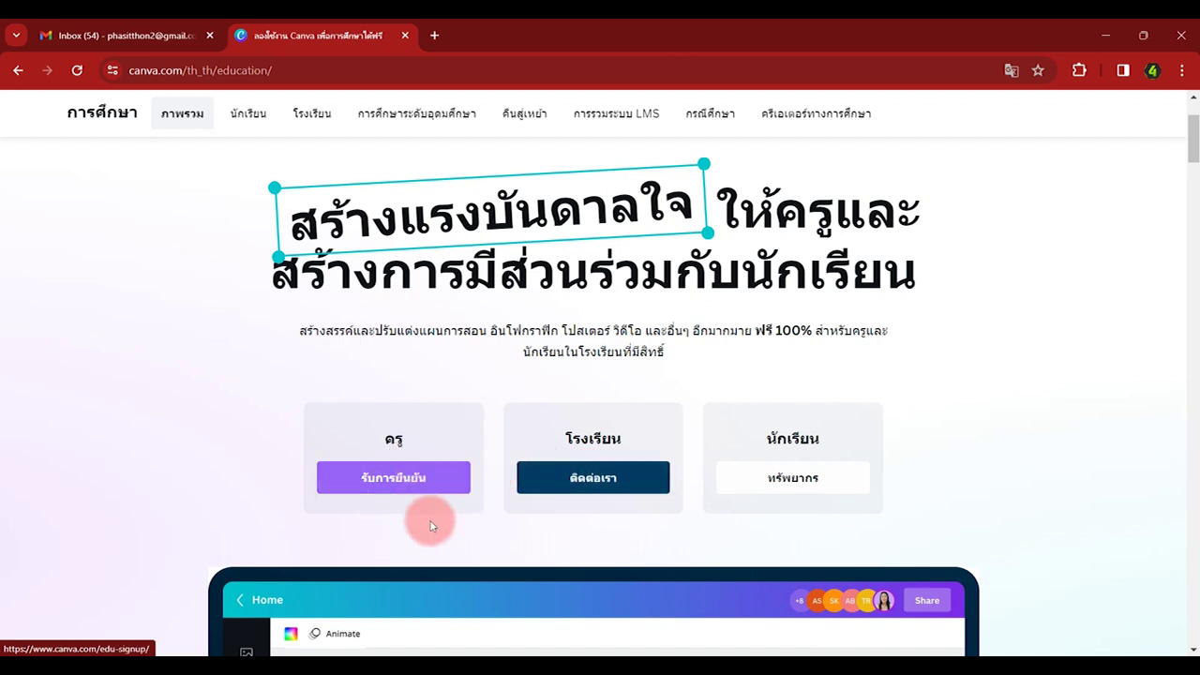
Step: Start teacher verification (รับการยืนยัน) and begin the Canva for Education form with เริ่มใช้งาน
click(403, 483)
click(402, 483)
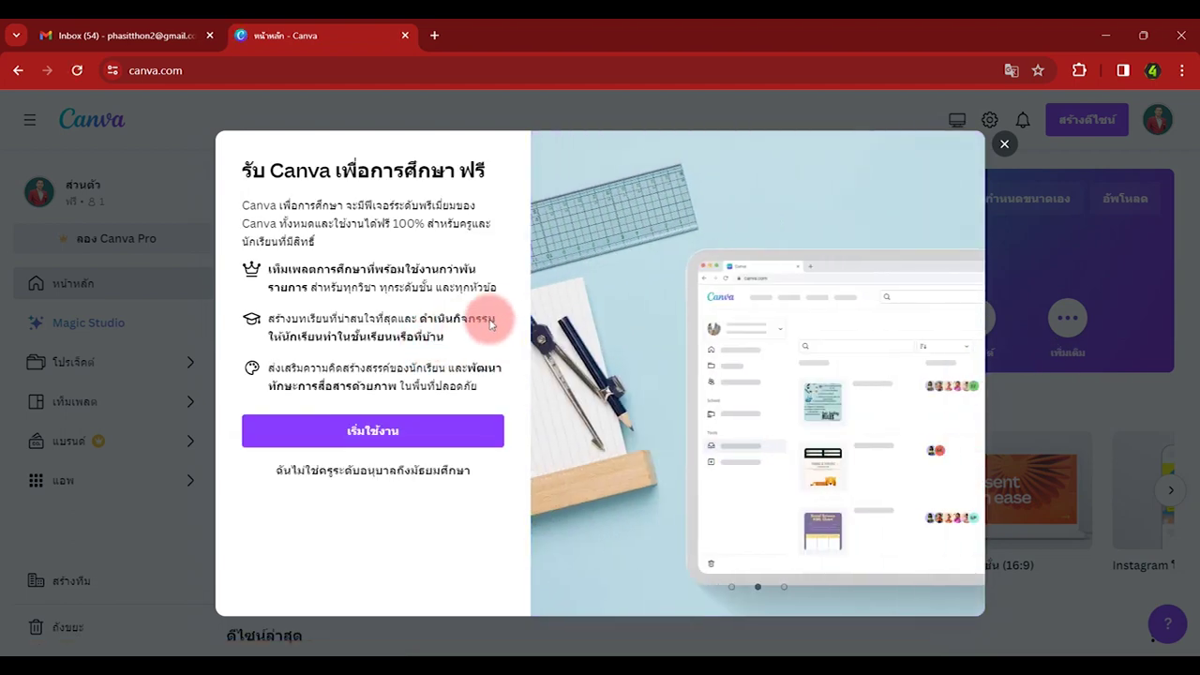
click(399, 433)
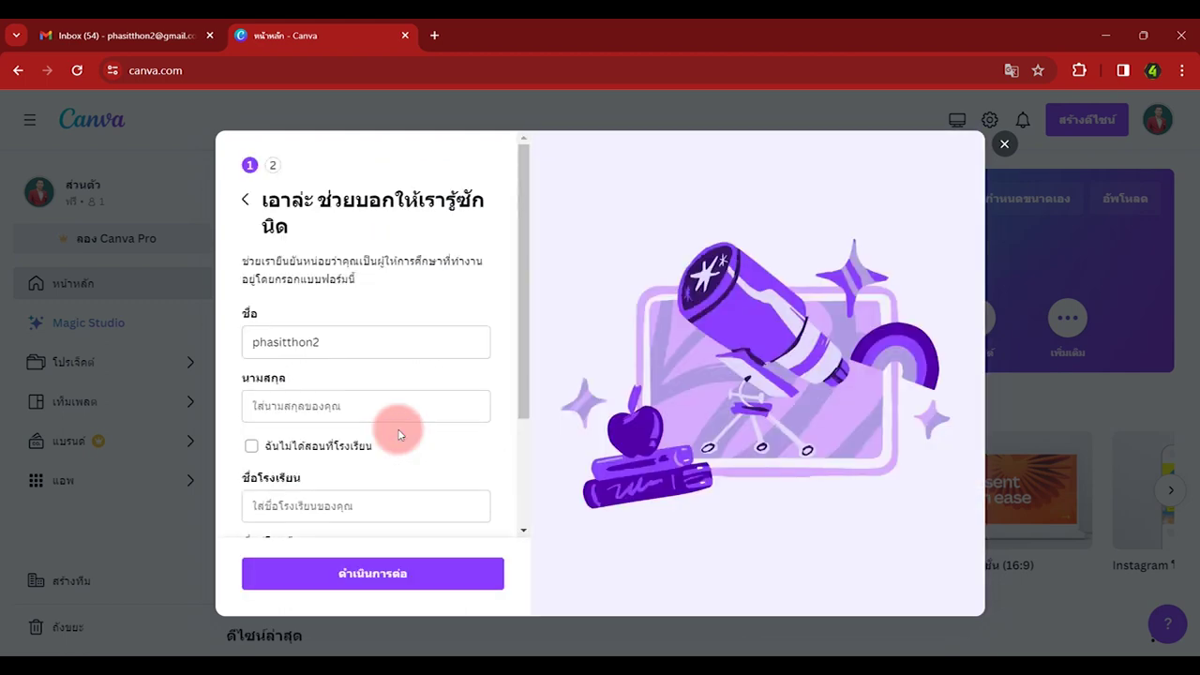
Step: Replace the first name in ชื่อ and enter the surname in นามสกุล
click(355, 342)
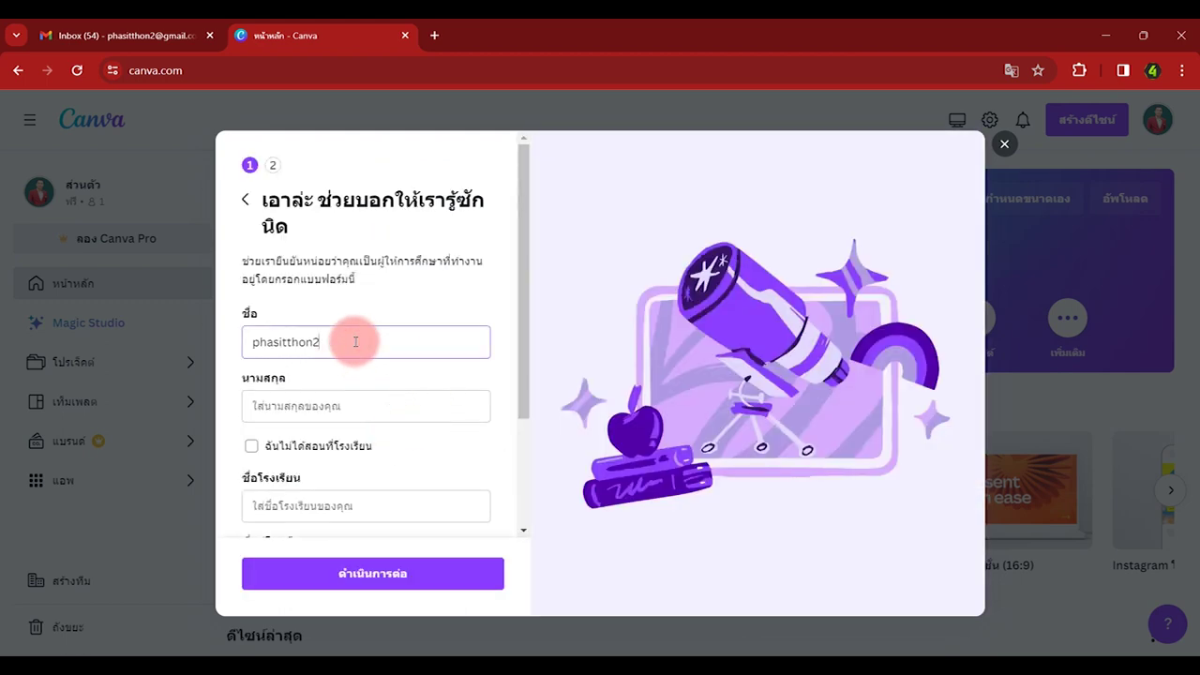
drag(523, 279, 532, 241)
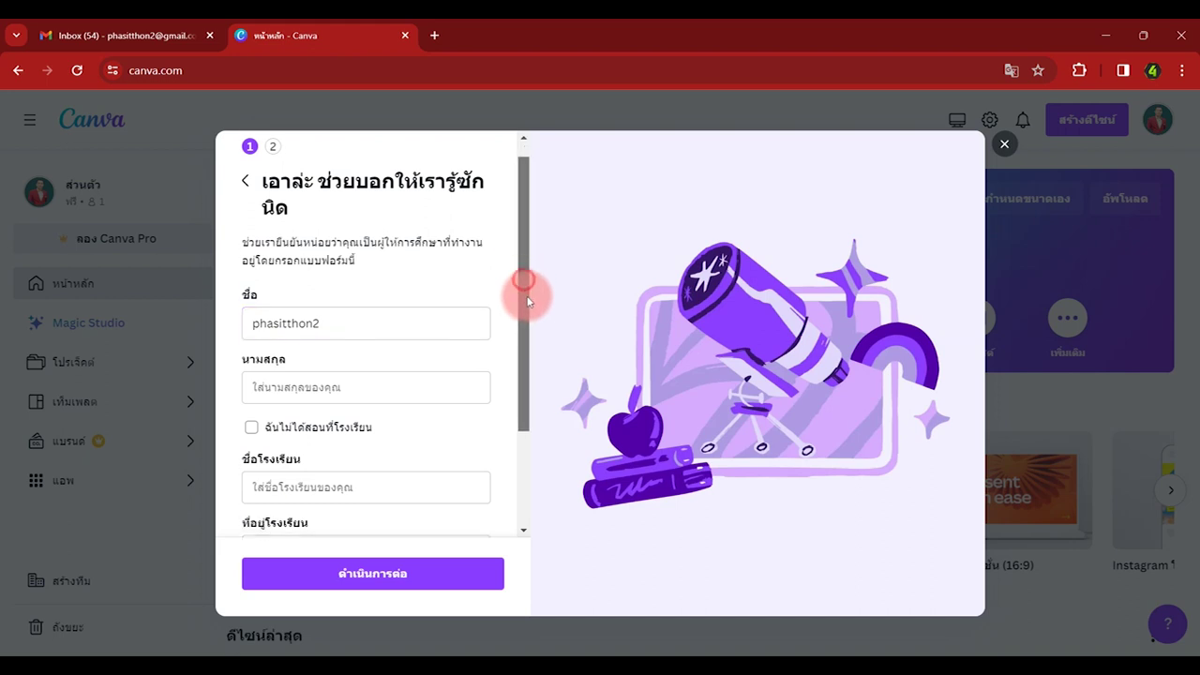
mouse_move(532, 241)
mouse_down()
mouse_move(546, 443)
mouse_move(528, 282)
mouse_up()
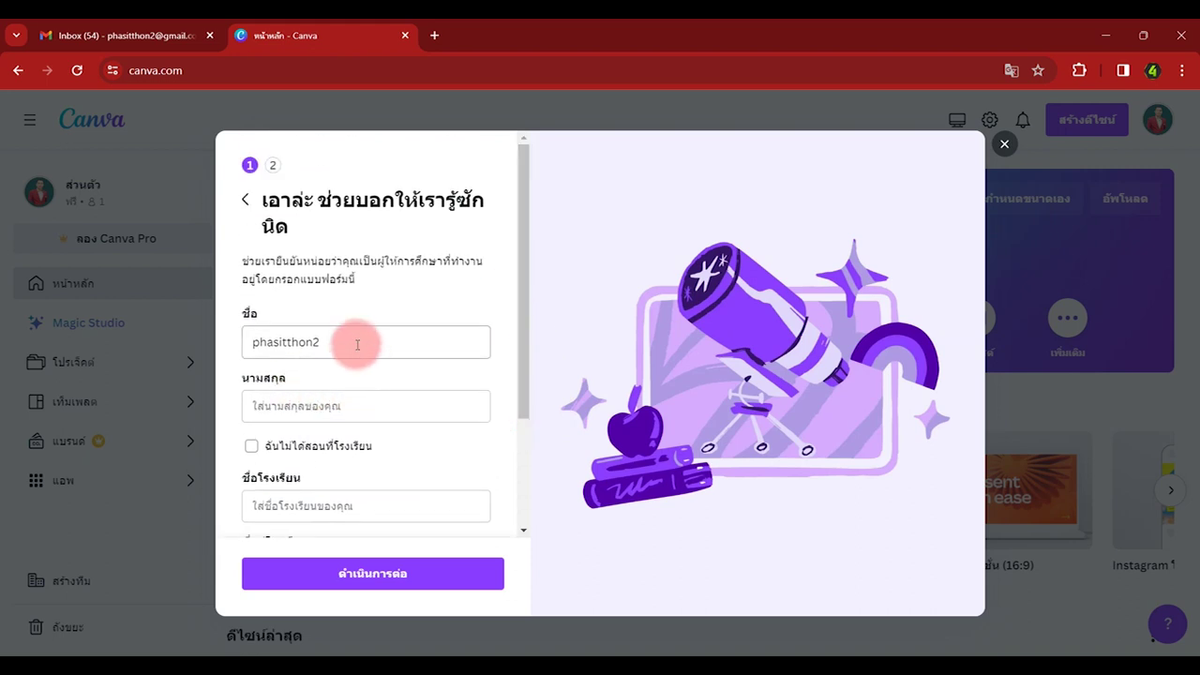
double_click(354, 343)
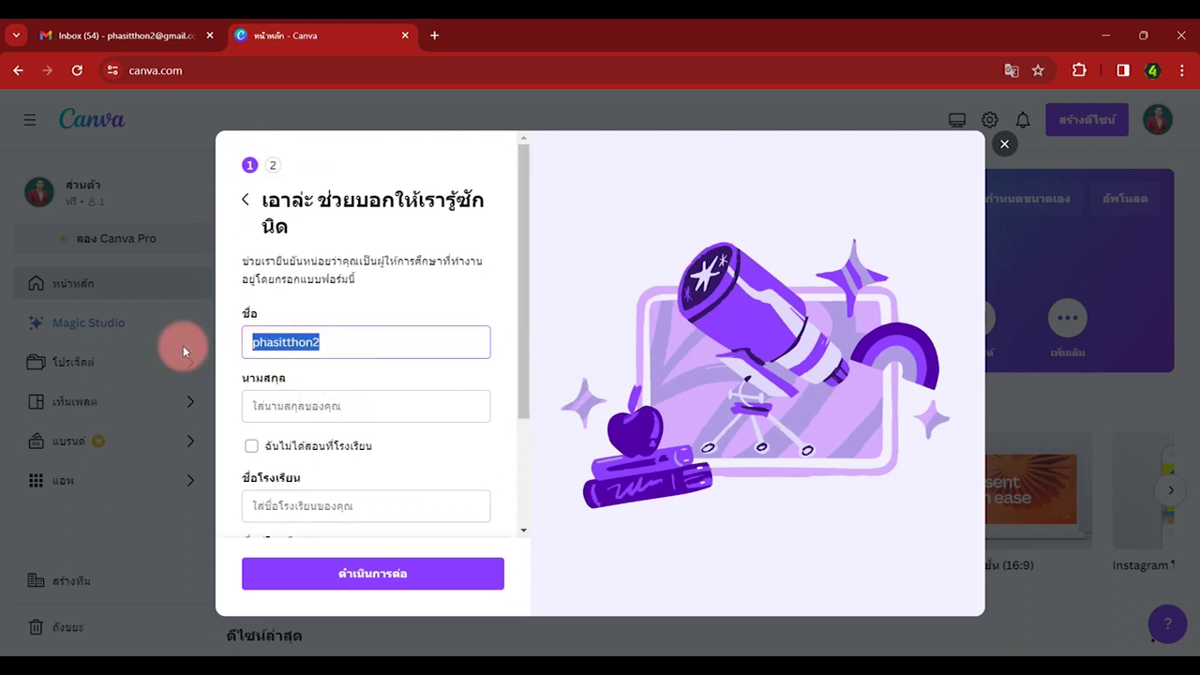
text(กร)
key(BackSpace)
key(BackSpace)
text(พสิษฐ์ธน)
key(Tab)
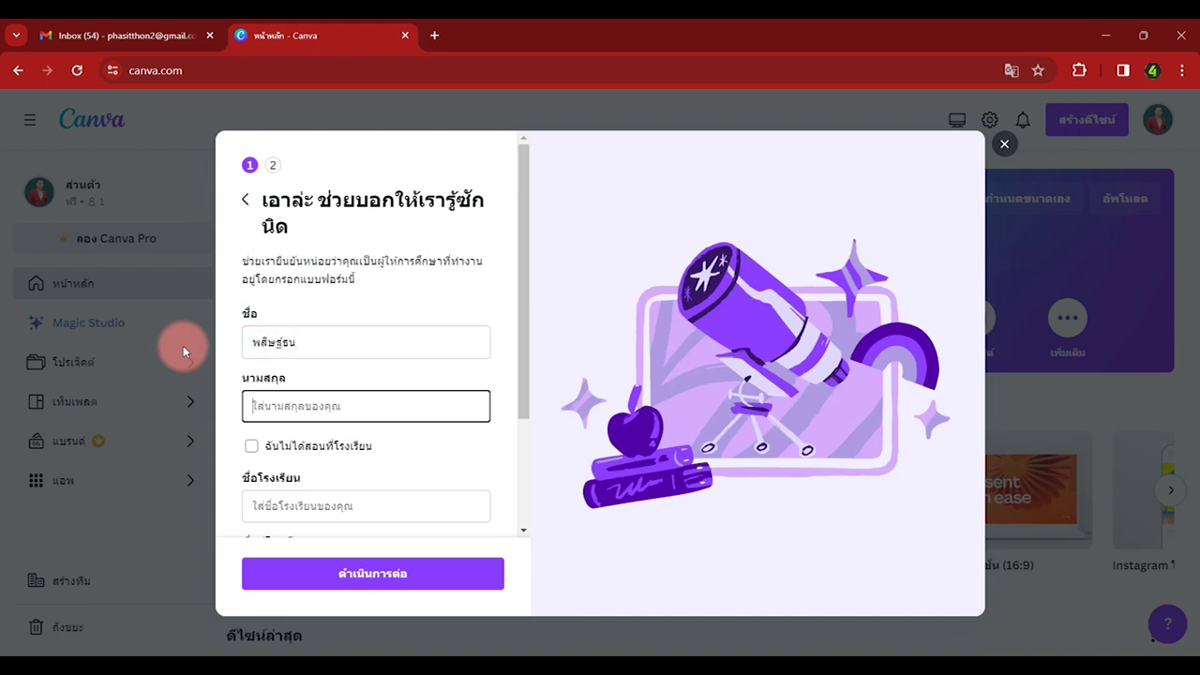
text(พรมแดง)
Step: Enter the school name and switch the school address to manual entry
drag(520, 310, 520, 383)
click(338, 419)
text(โรงเรียนยูงทองพิทยา)
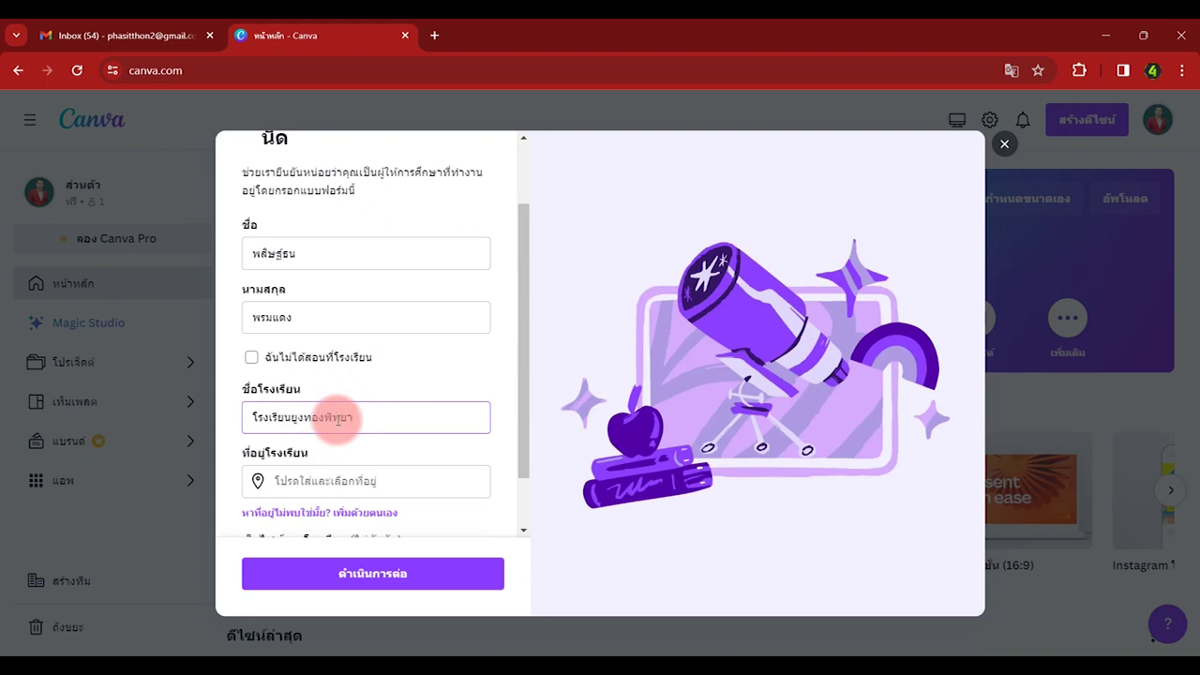
click(347, 481)
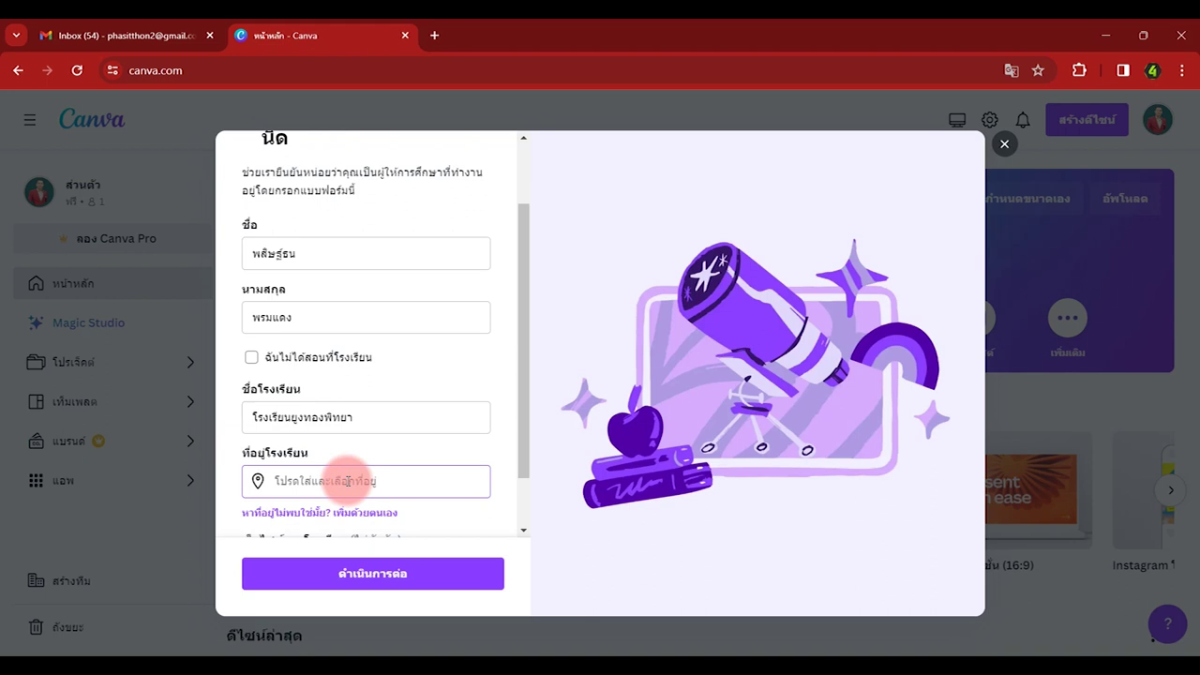
scroll(347, 473, down, 1)
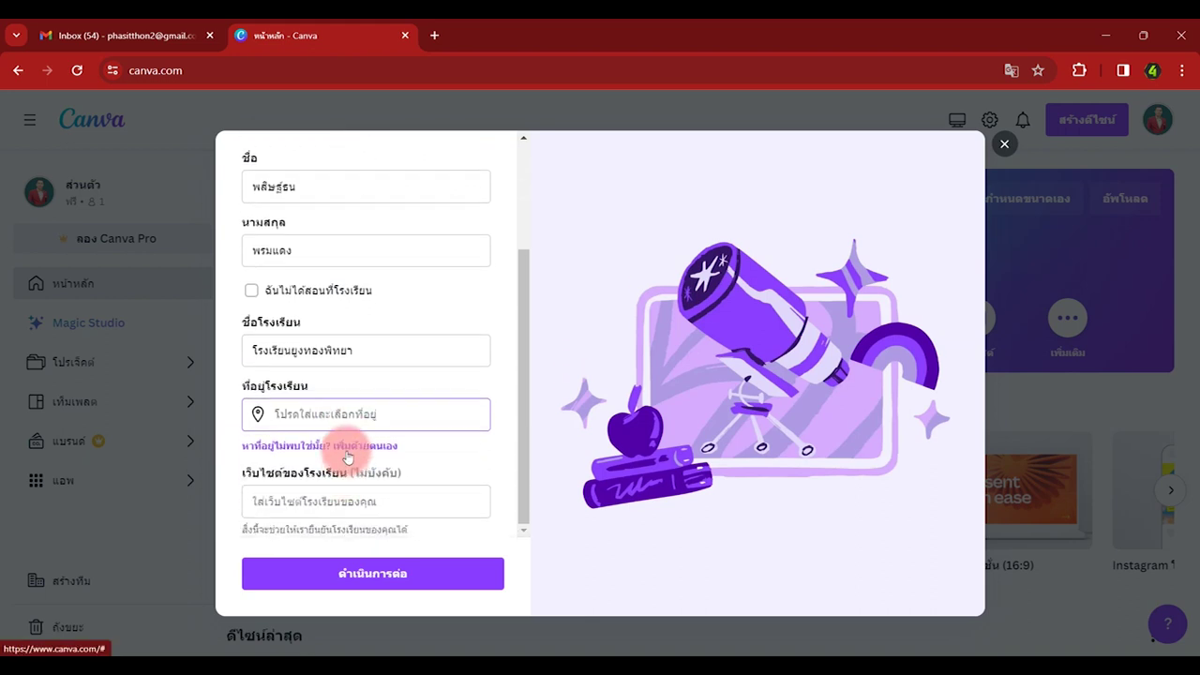
text(นาย)
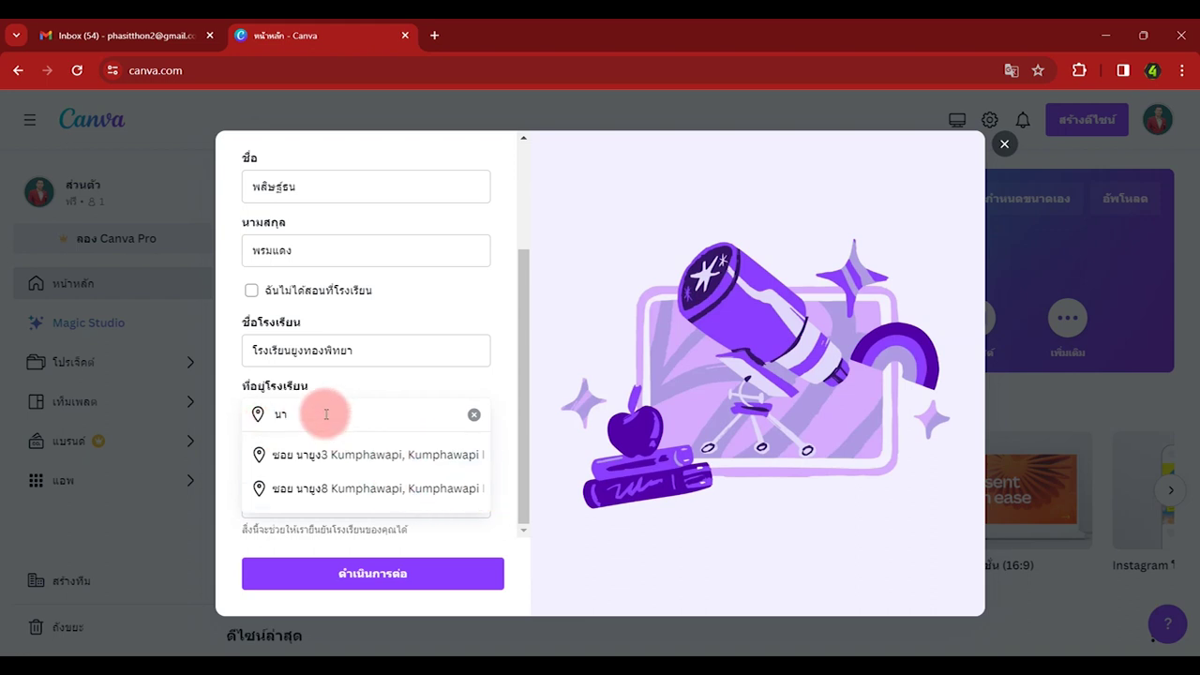
key(BackSpace)
key(BackSpace)
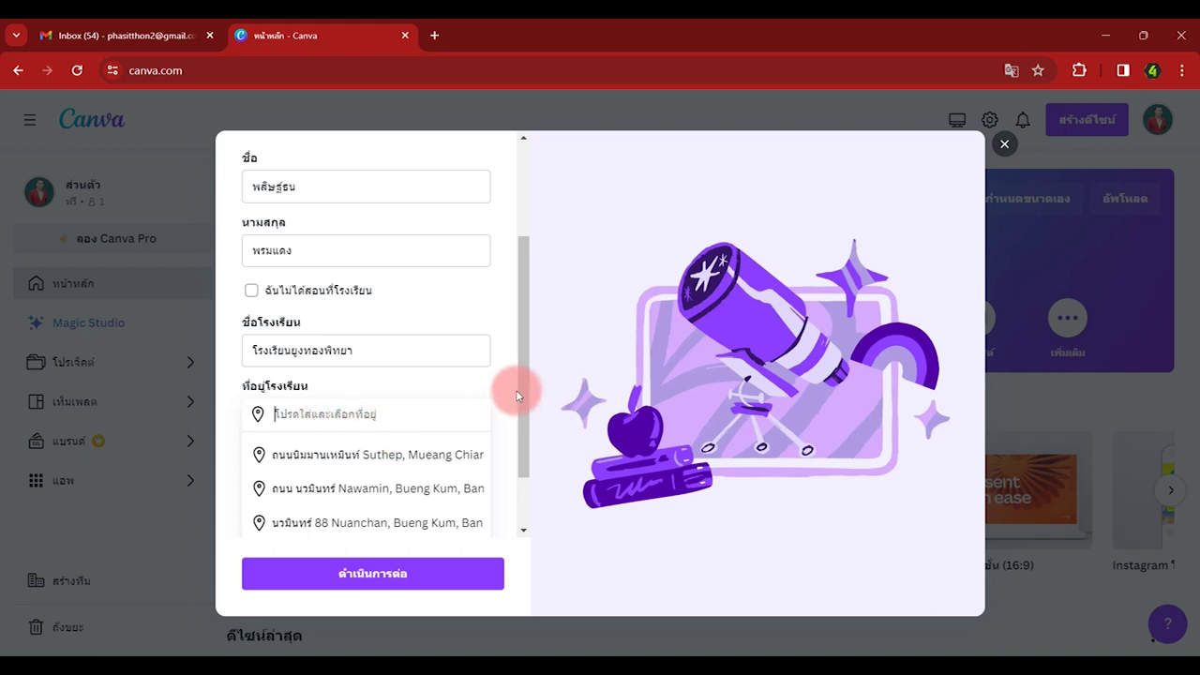
drag(522, 395, 523, 432)
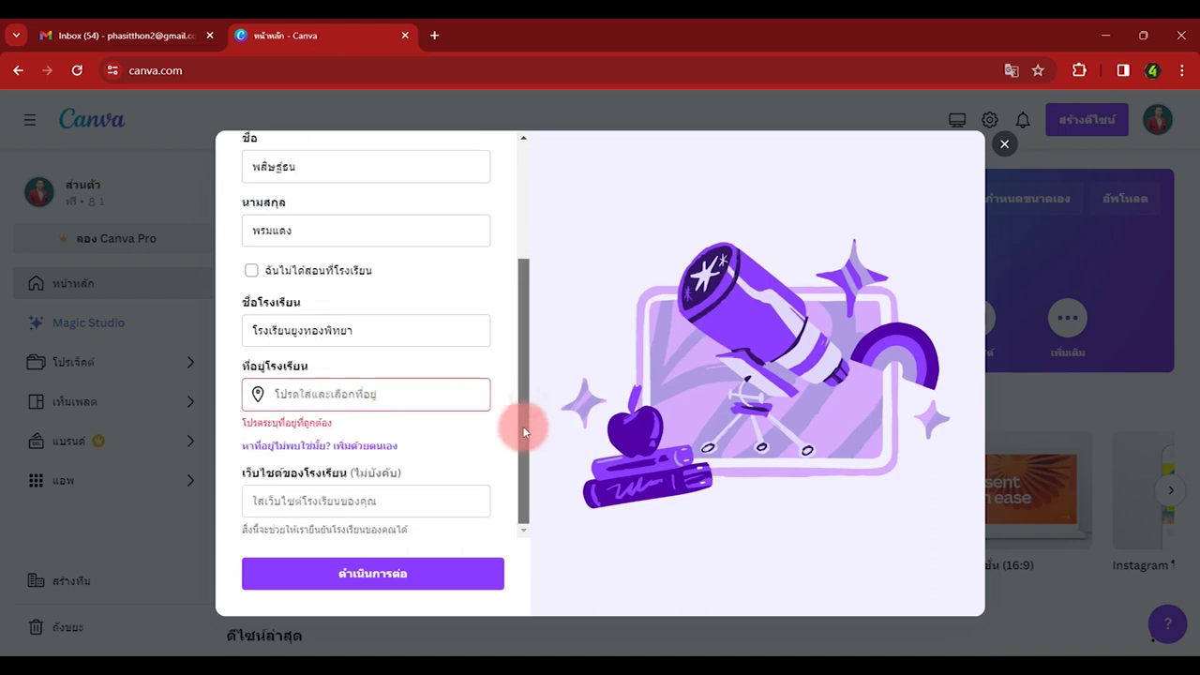
click(356, 447)
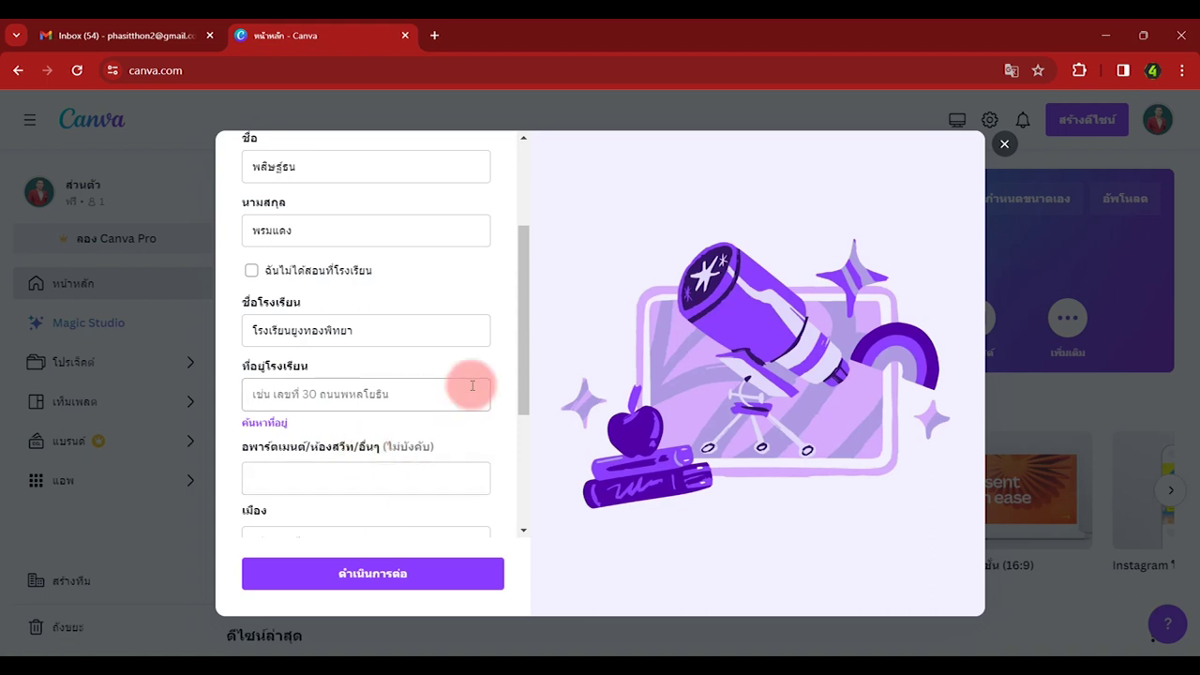
Step: Fill in the city field of the manual school address
drag(520, 327, 520, 403)
click(362, 417)
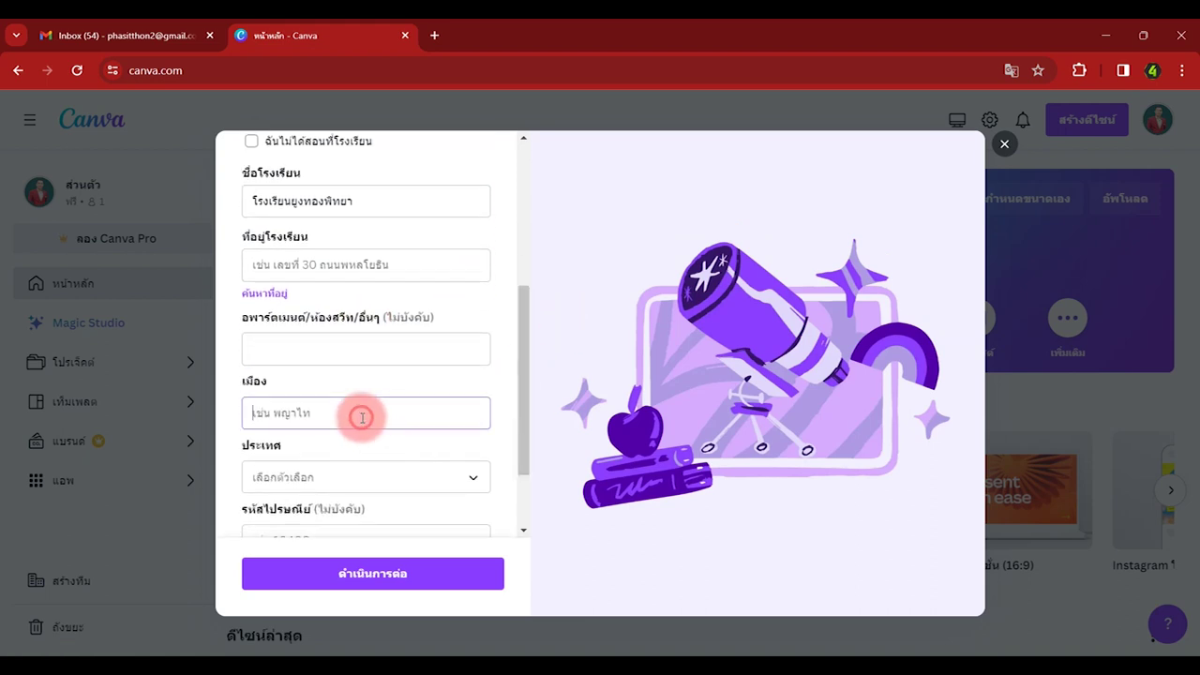
text(นา)
key(BackSpace)
text(น)
Step: Search the country list and pick ไทย as the school's country
click(416, 477)
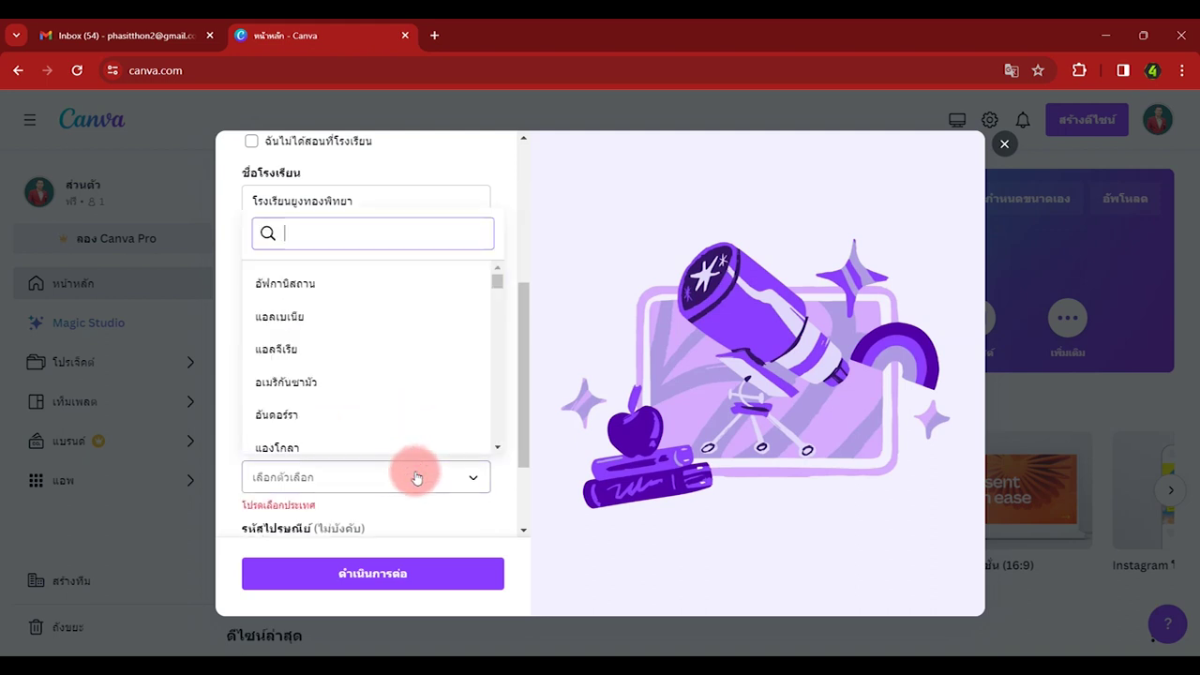
text(ไทย)
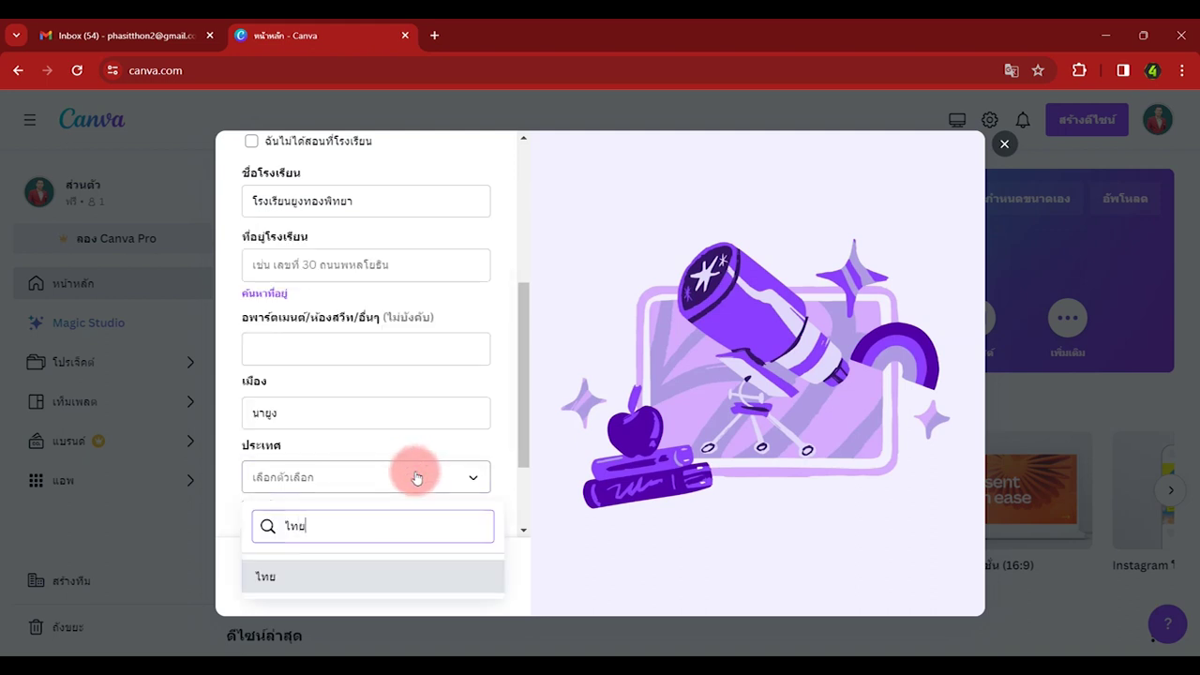
click(300, 523)
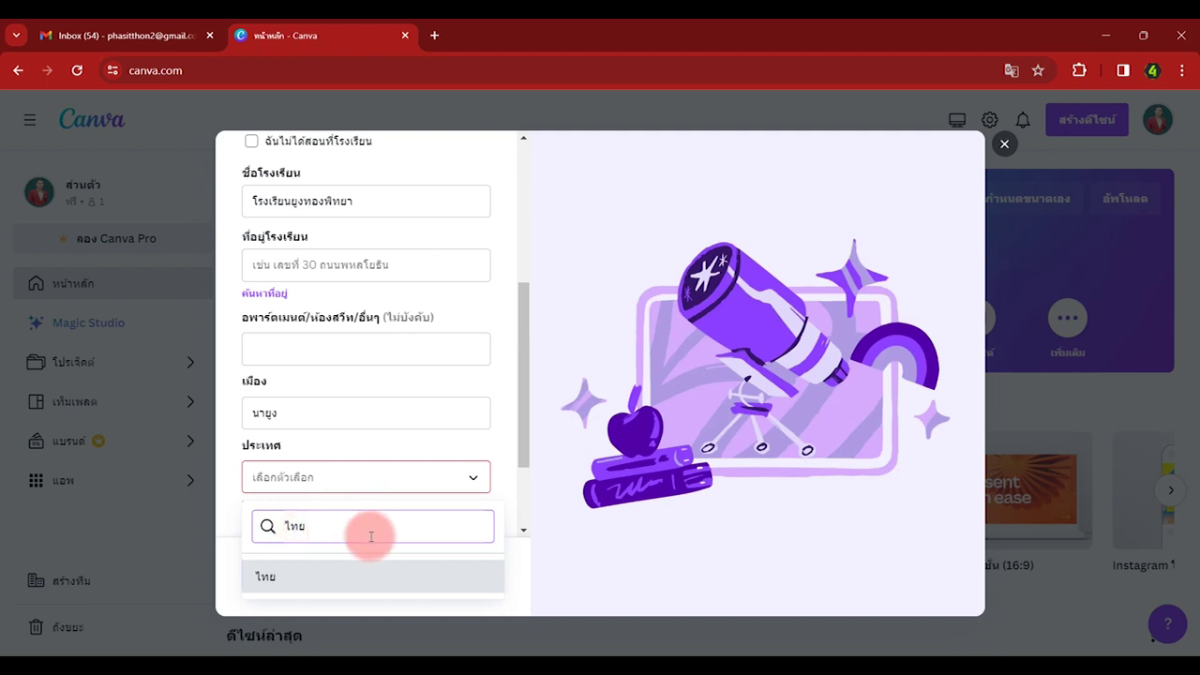
click(470, 476)
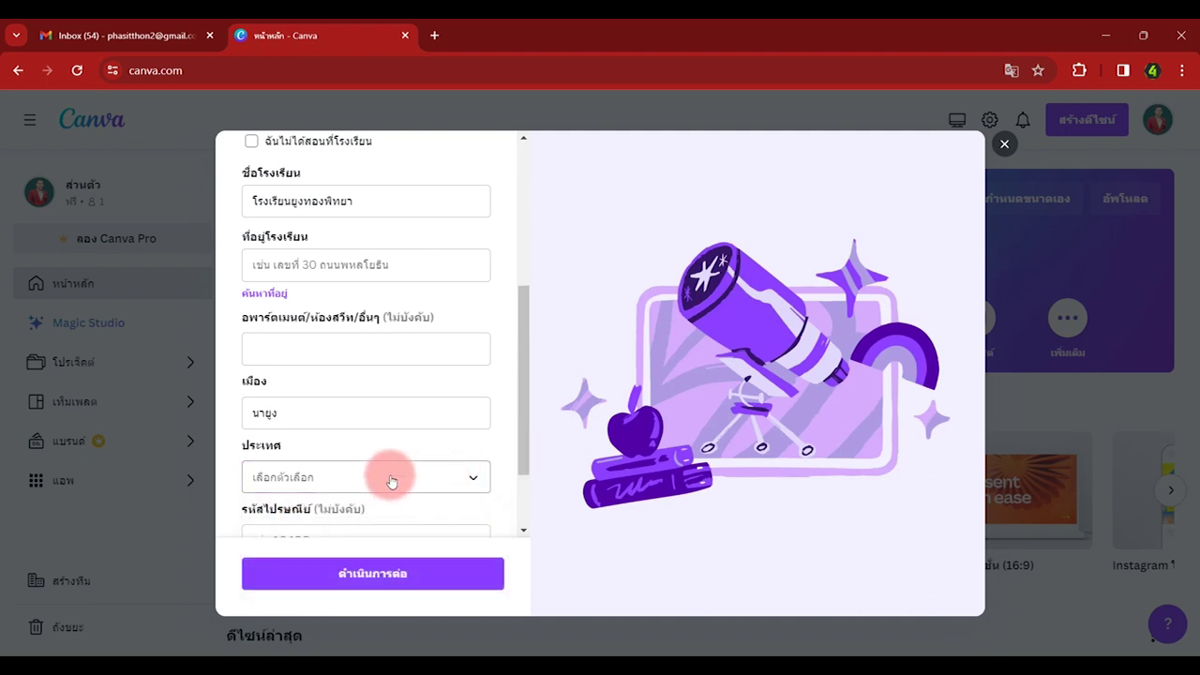
click(472, 475)
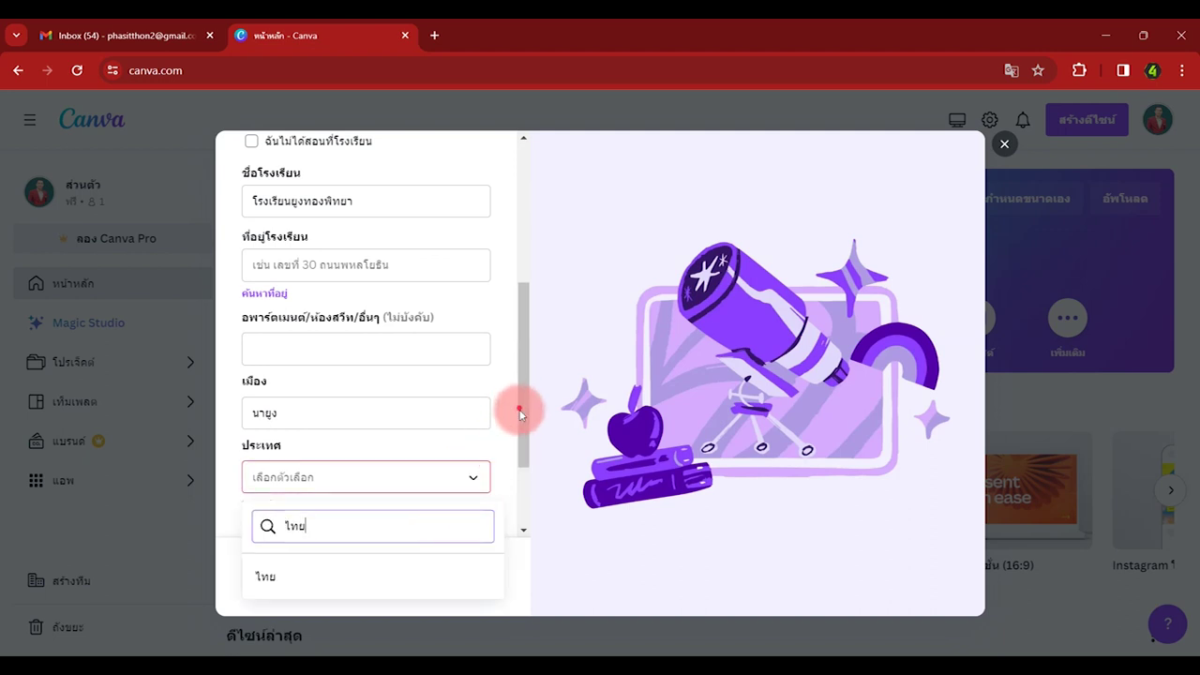
drag(521, 406, 527, 464)
click(471, 374)
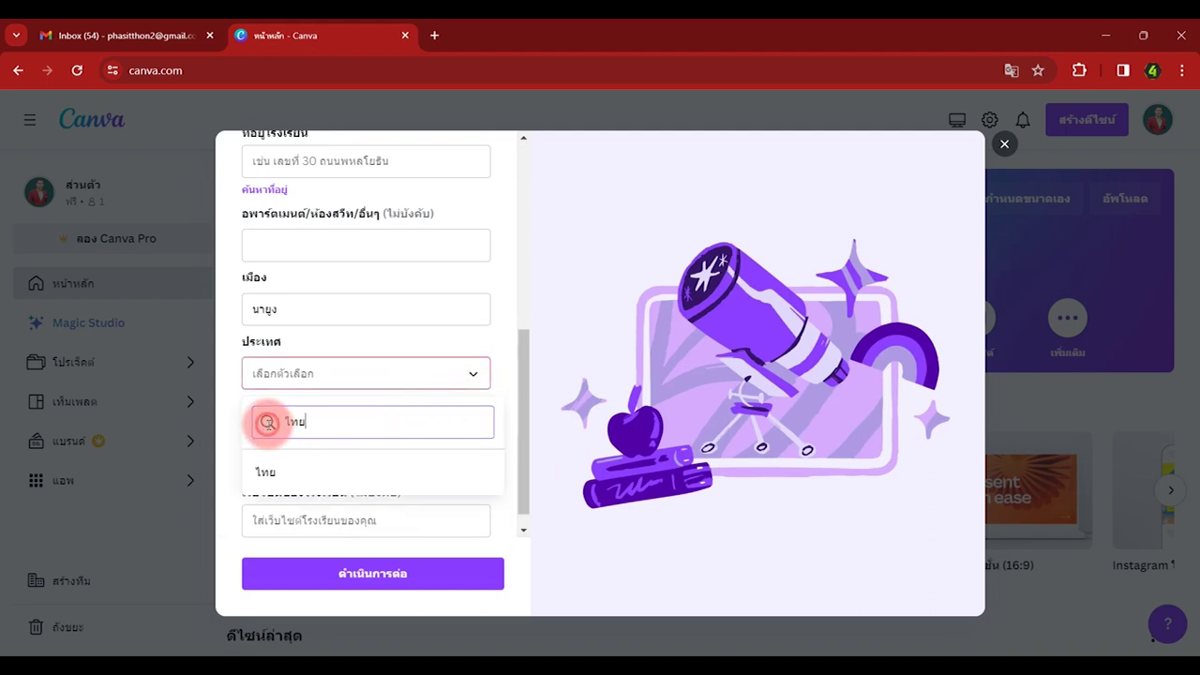
click(413, 386)
click(300, 446)
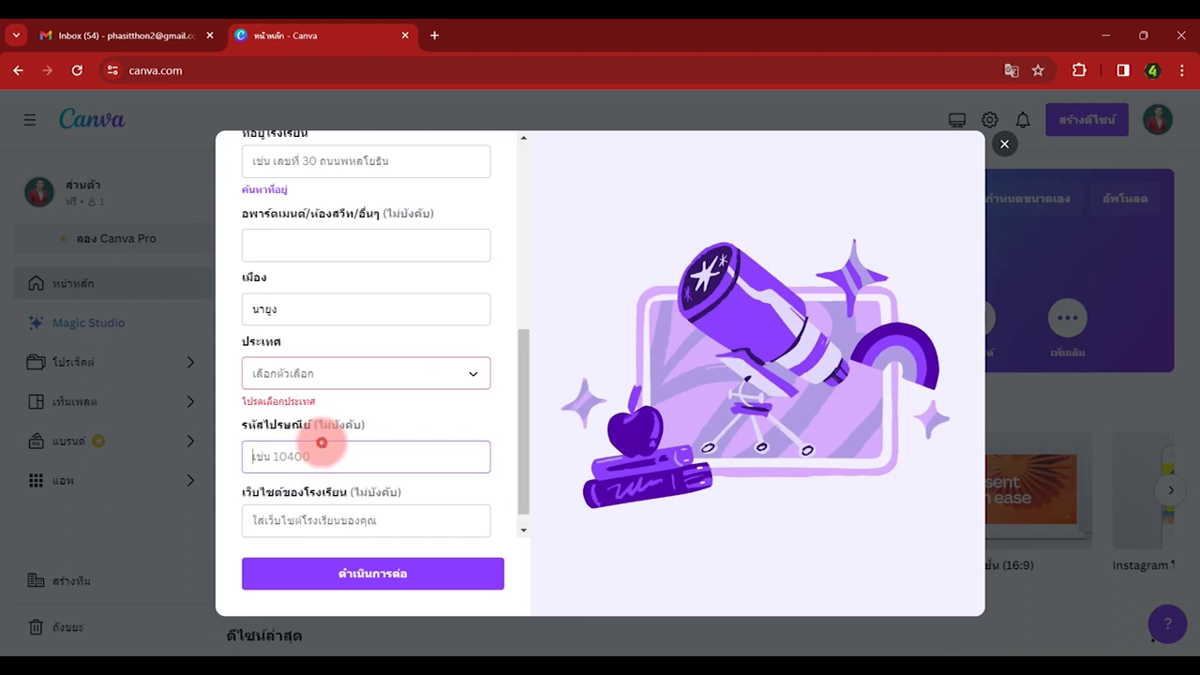
click(473, 375)
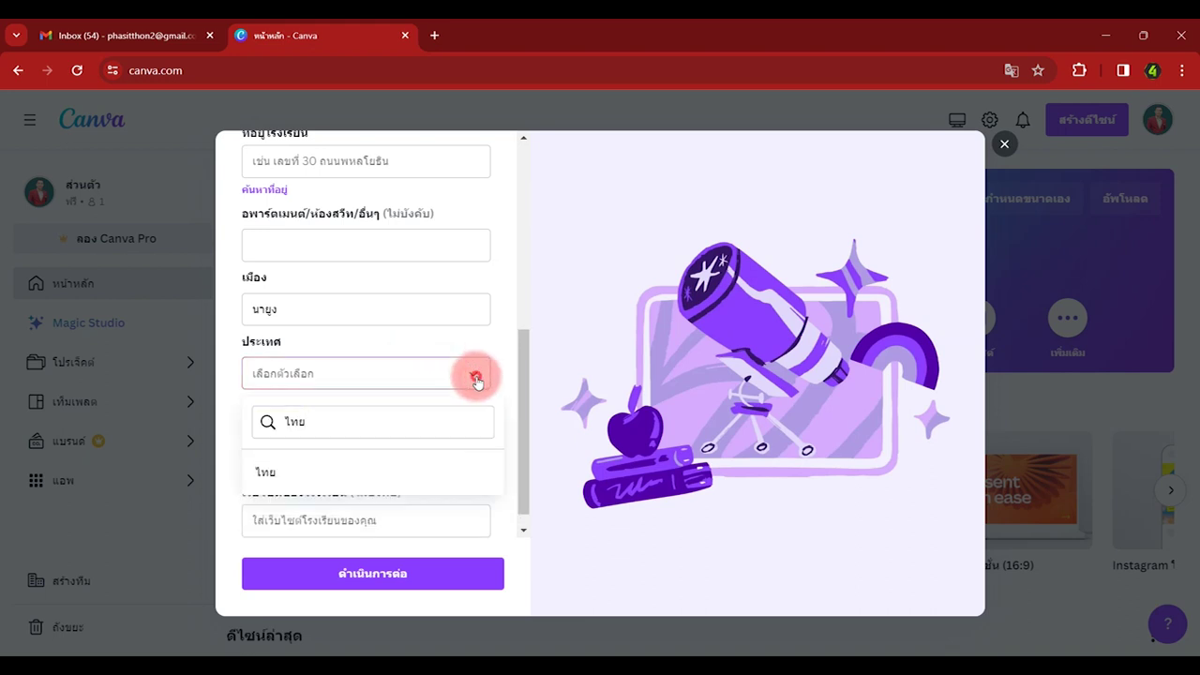
click(476, 378)
drag(520, 397, 555, 469)
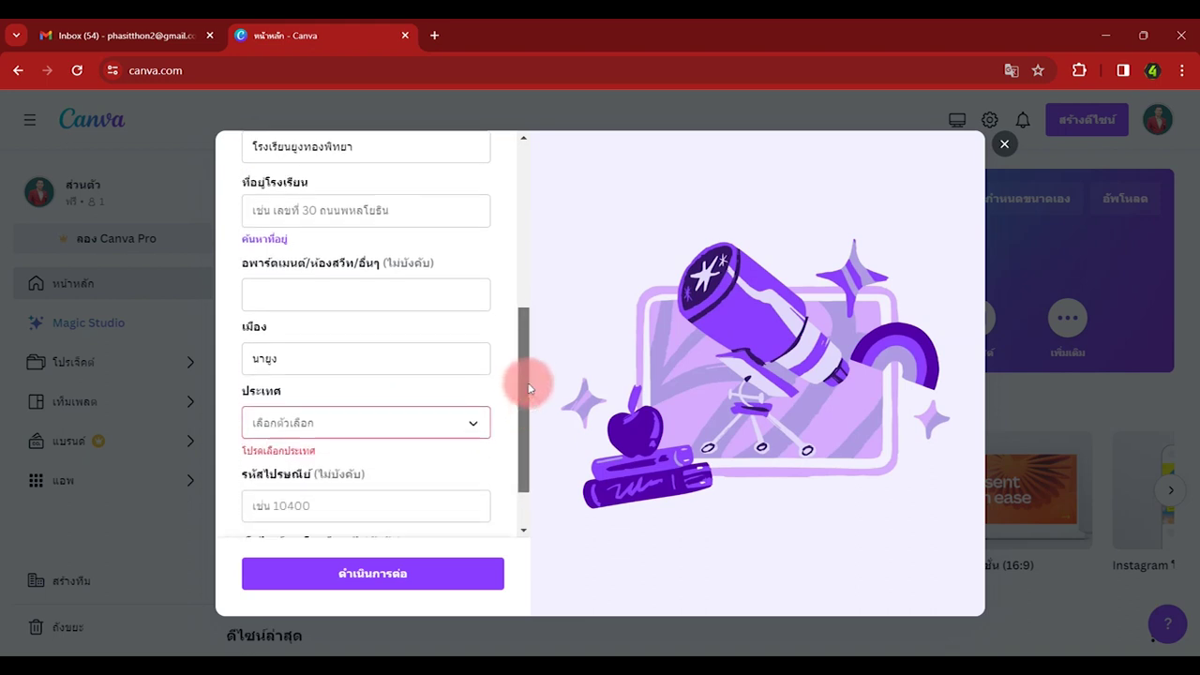
click(477, 356)
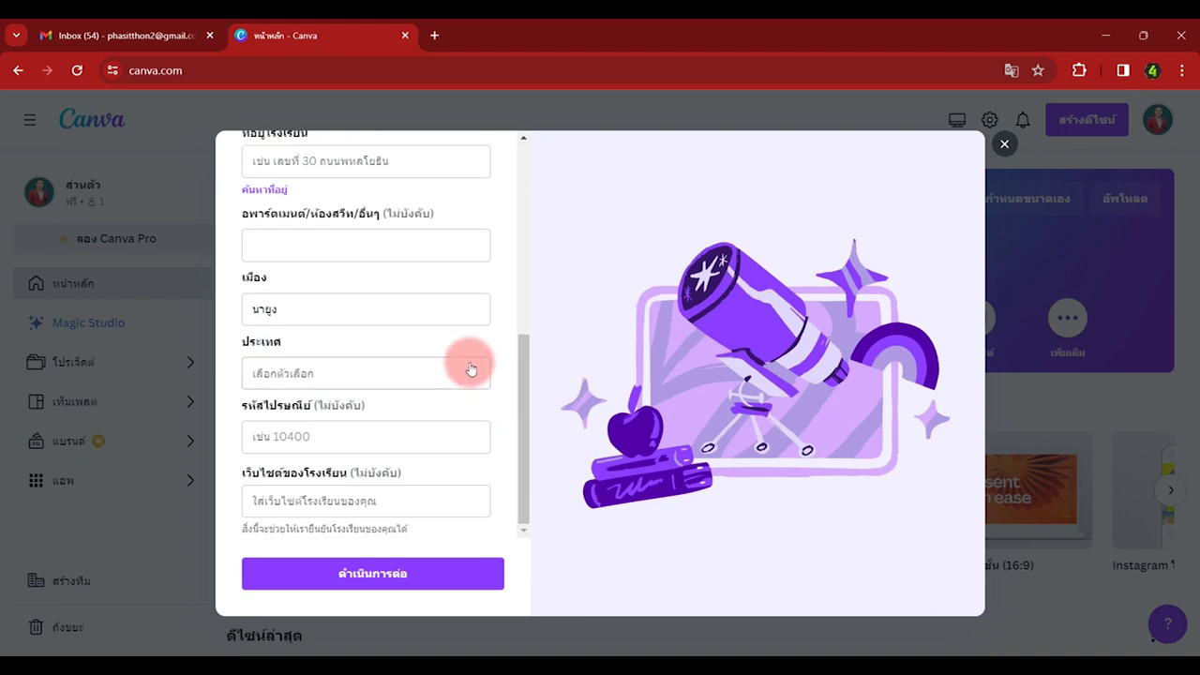
click(339, 386)
text(ไทย)
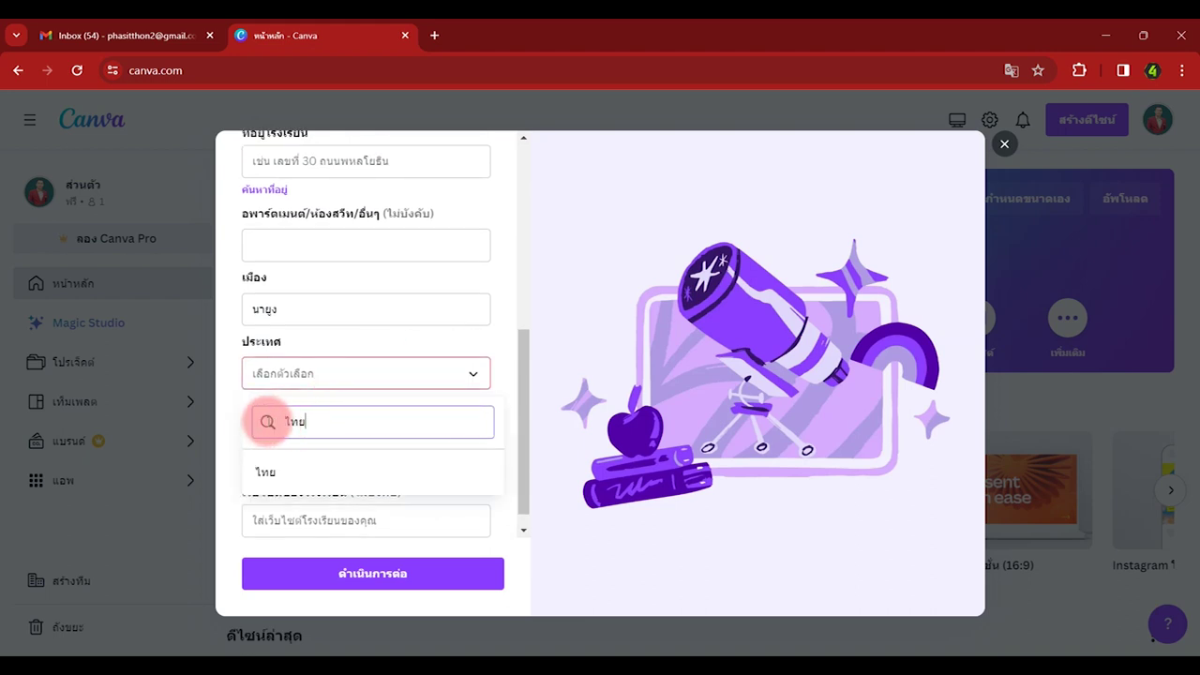
key(BackSpace)
key(BackSpace)
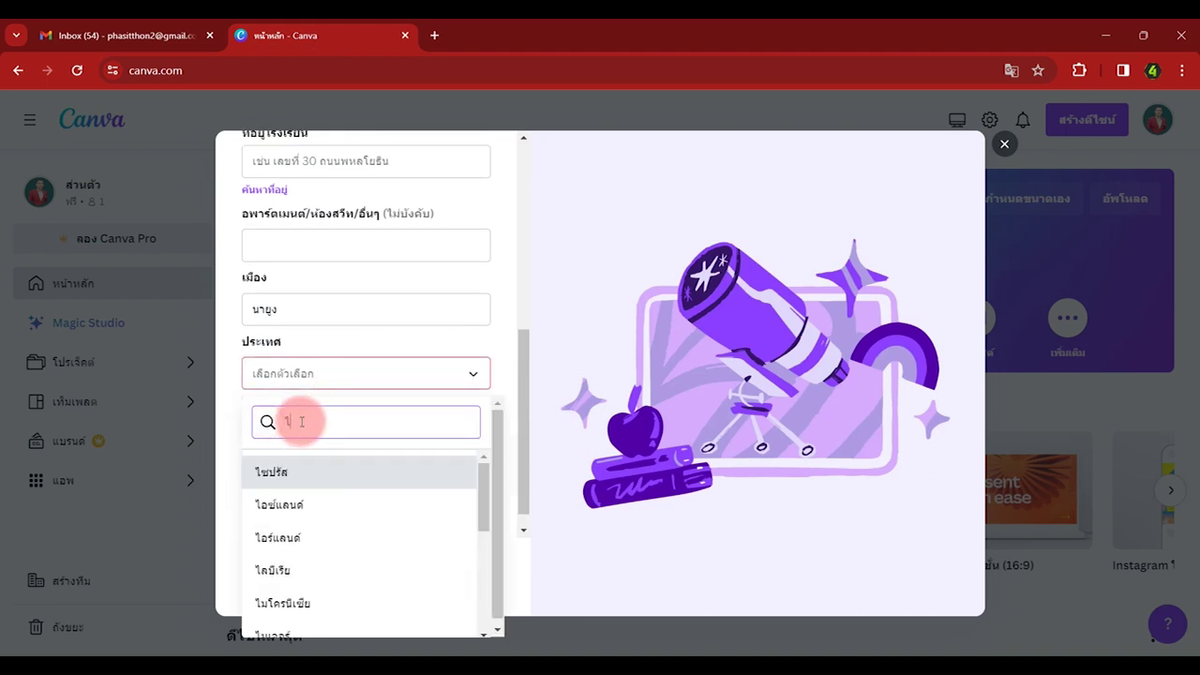
key(BackSpace)
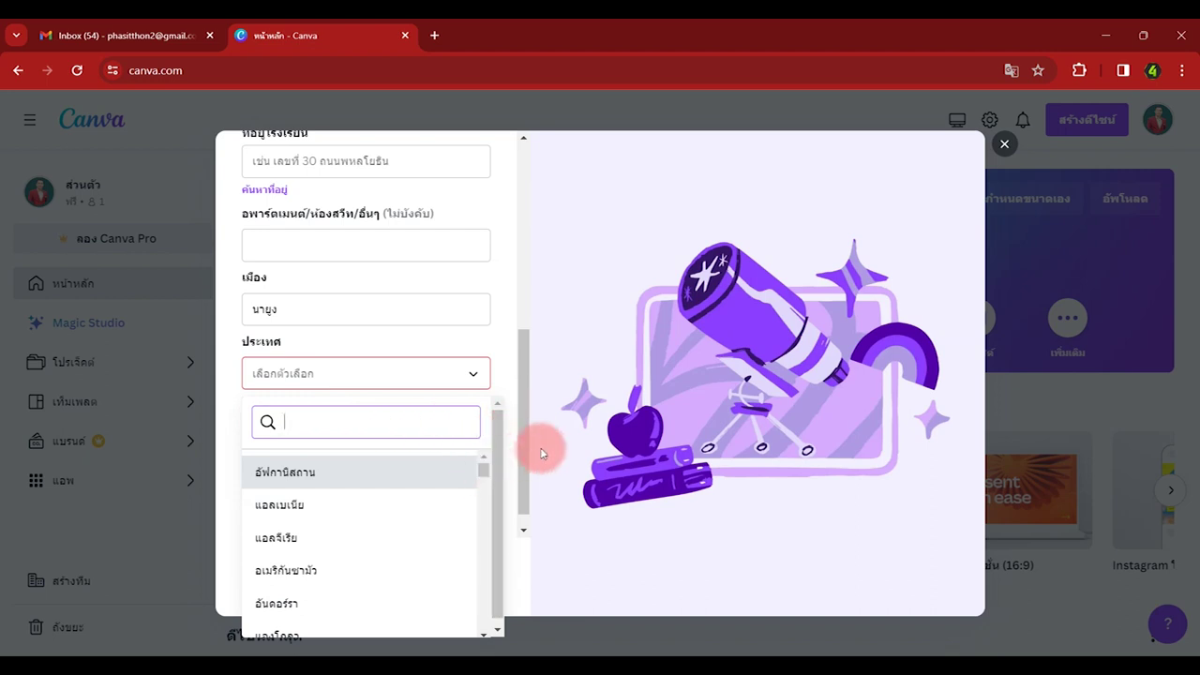
drag(483, 469, 496, 509)
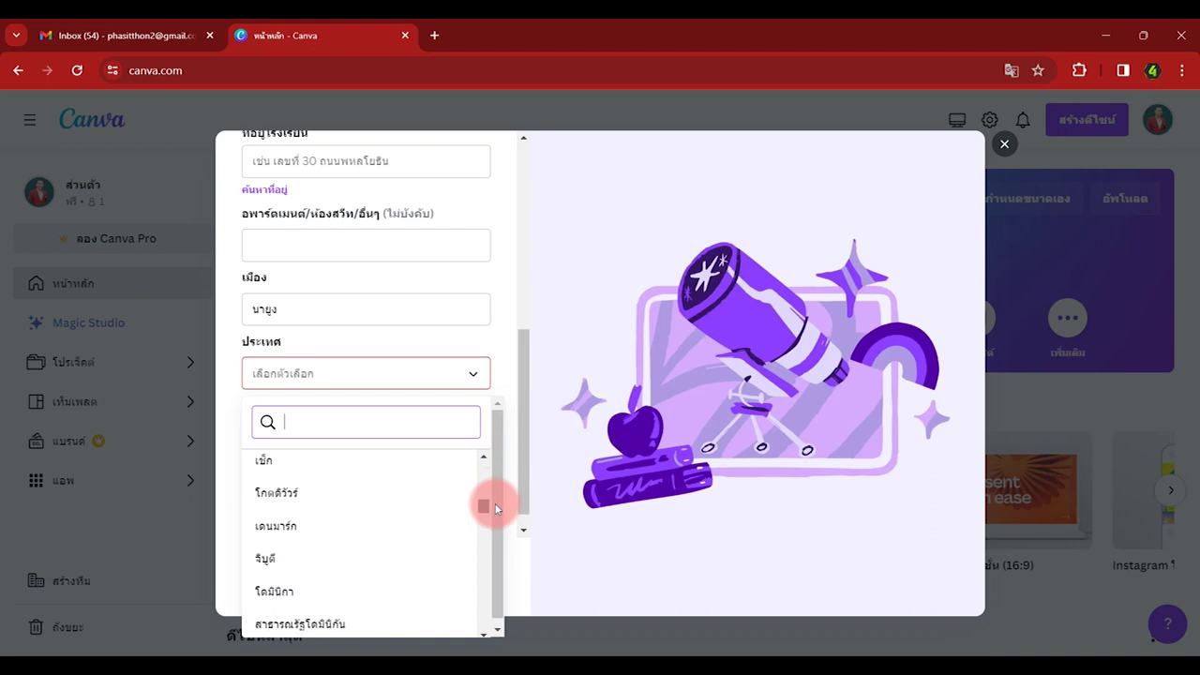
drag(495, 508, 497, 536)
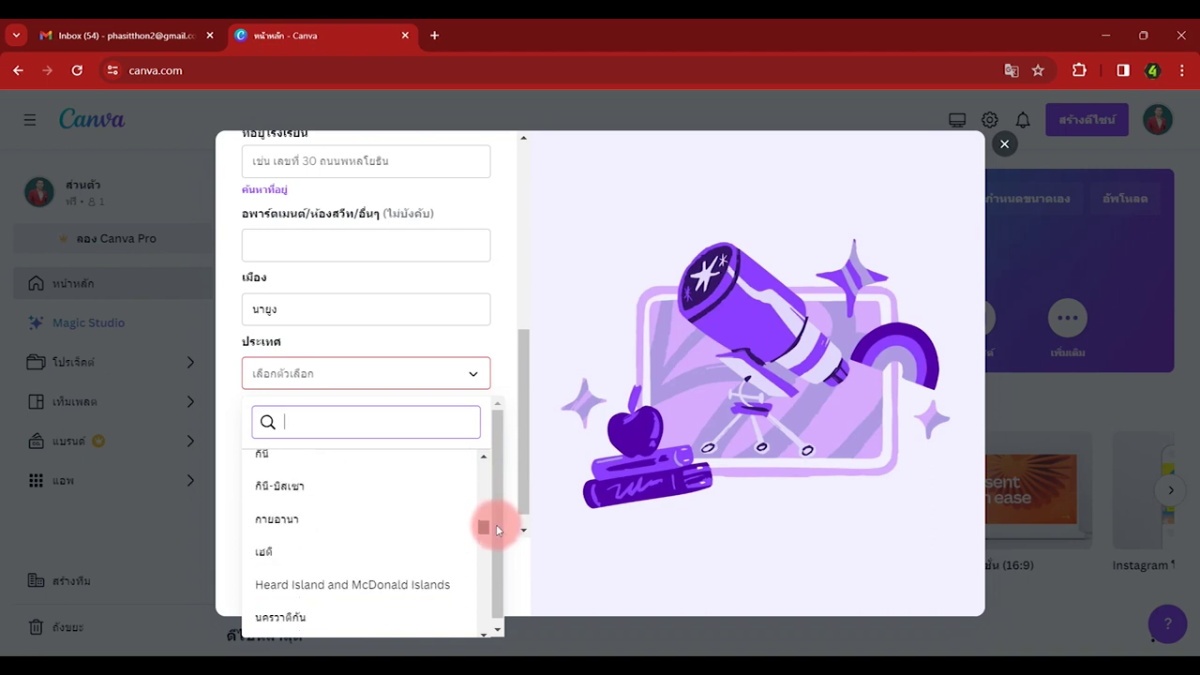
text(ไ)
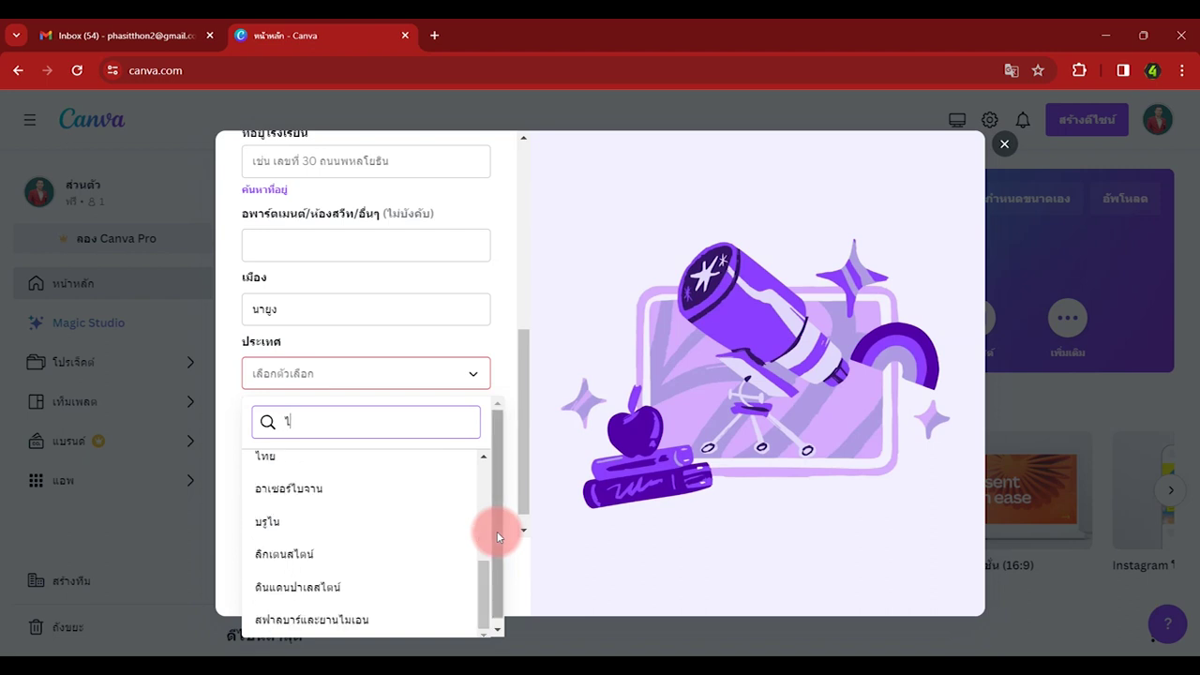
click(286, 459)
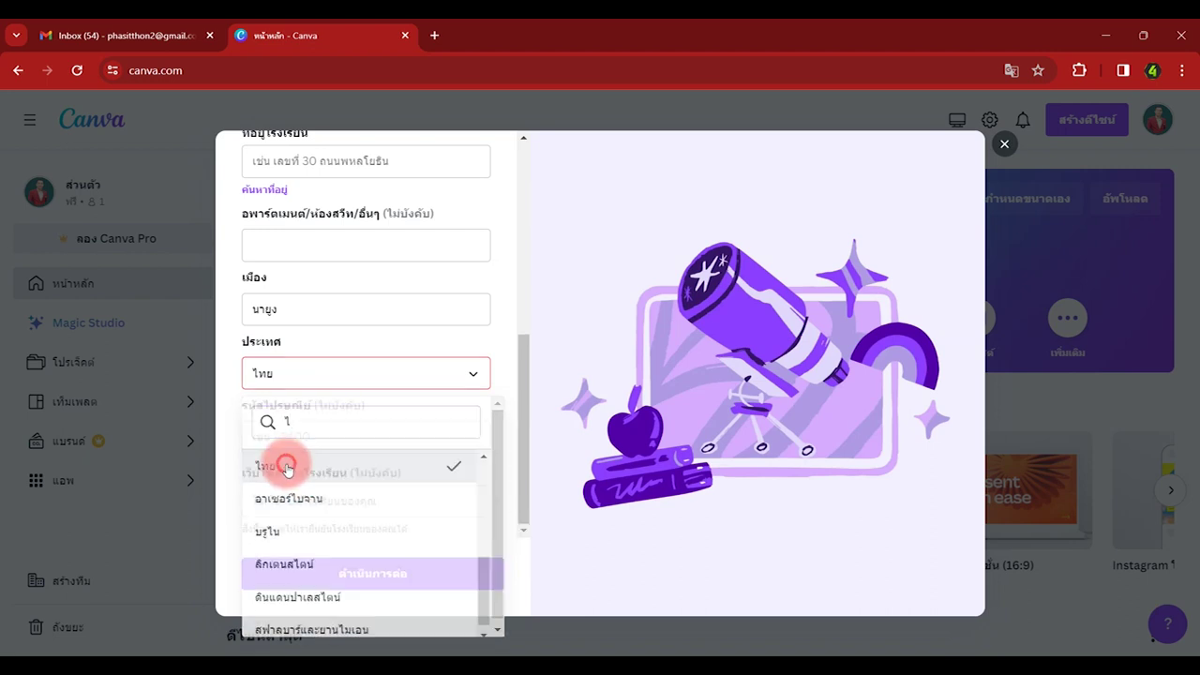
Step: Enter postal code 41380 and open a new blank browser tab
click(333, 439)
text(41380)
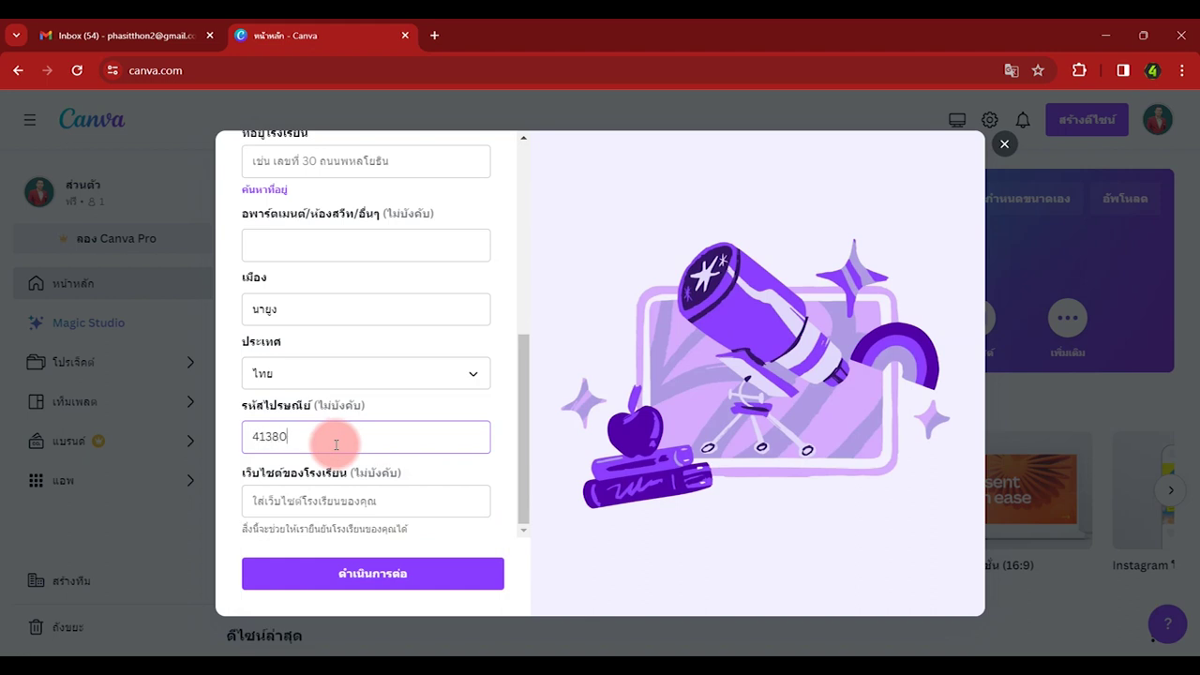
click(373, 501)
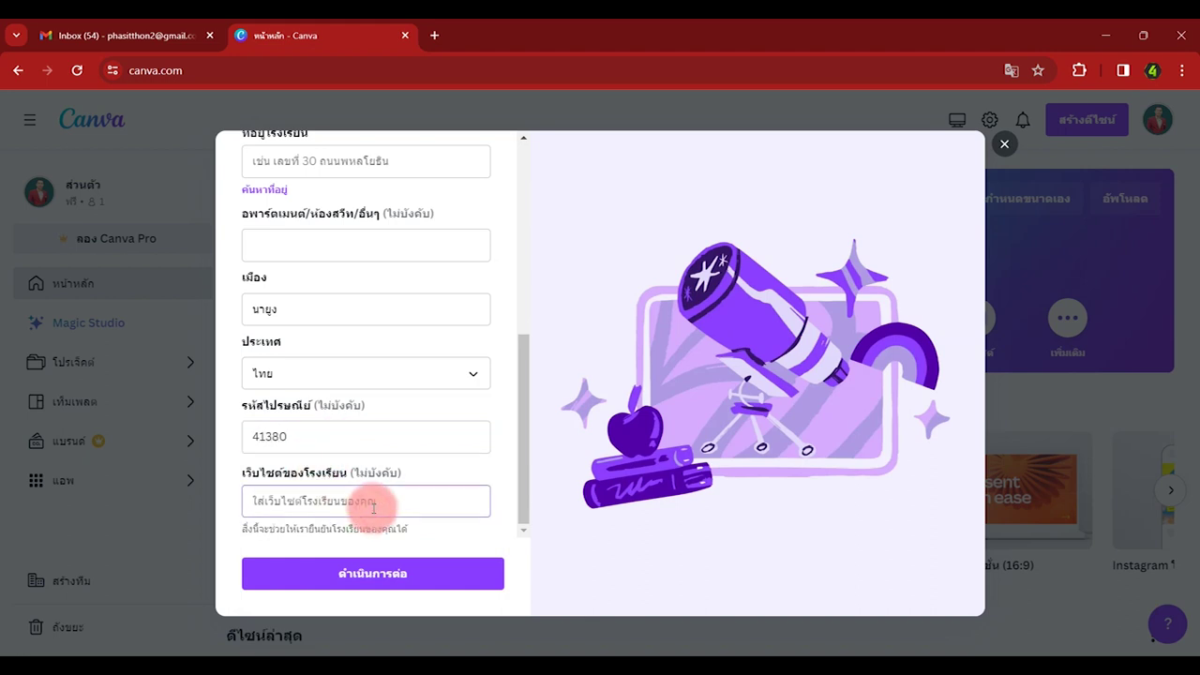
click(437, 36)
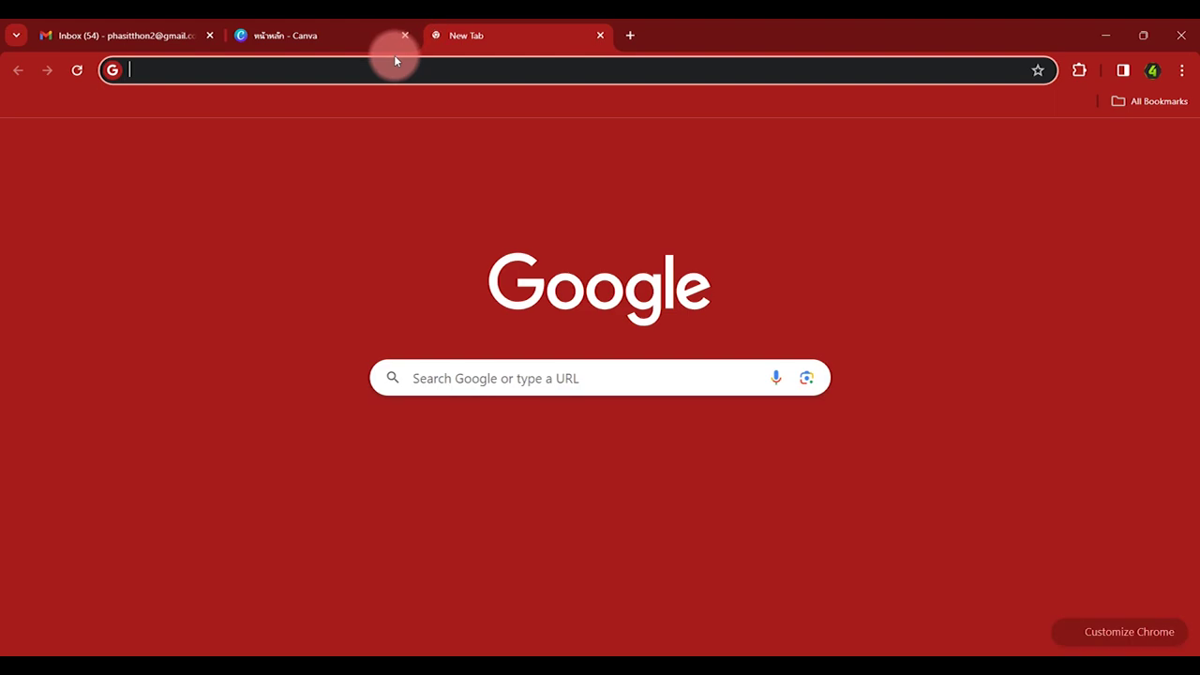
Step: Load yungthongpit.ac.th, copy its URL from the address bar, then close that tab
text(ไ)
key(BackSpace)
text(w)
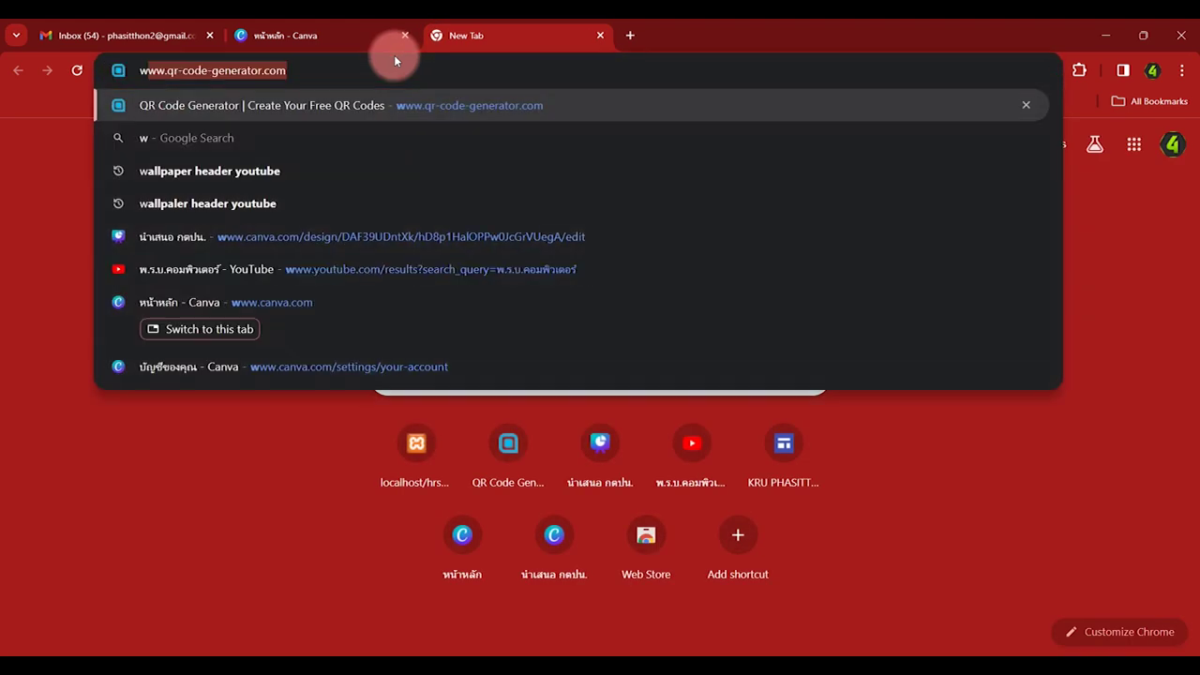
key(BackSpace)
key(BackSpace)
text(yu)
key(BackSpace)
text(un)
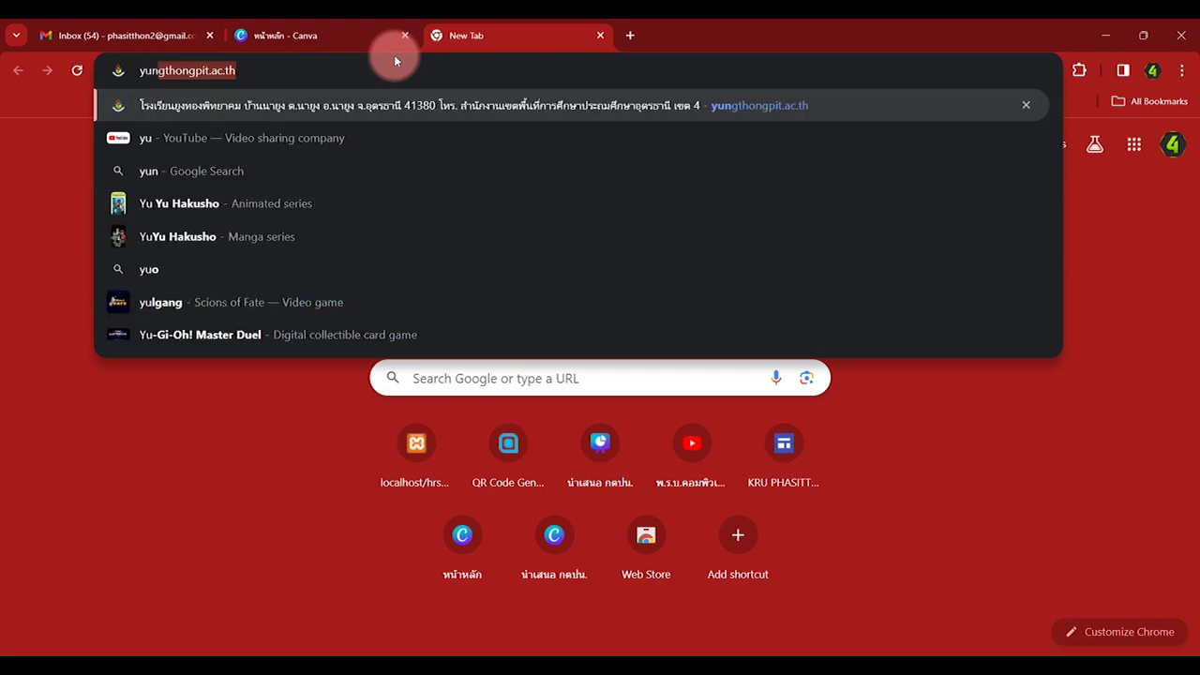
key(Return)
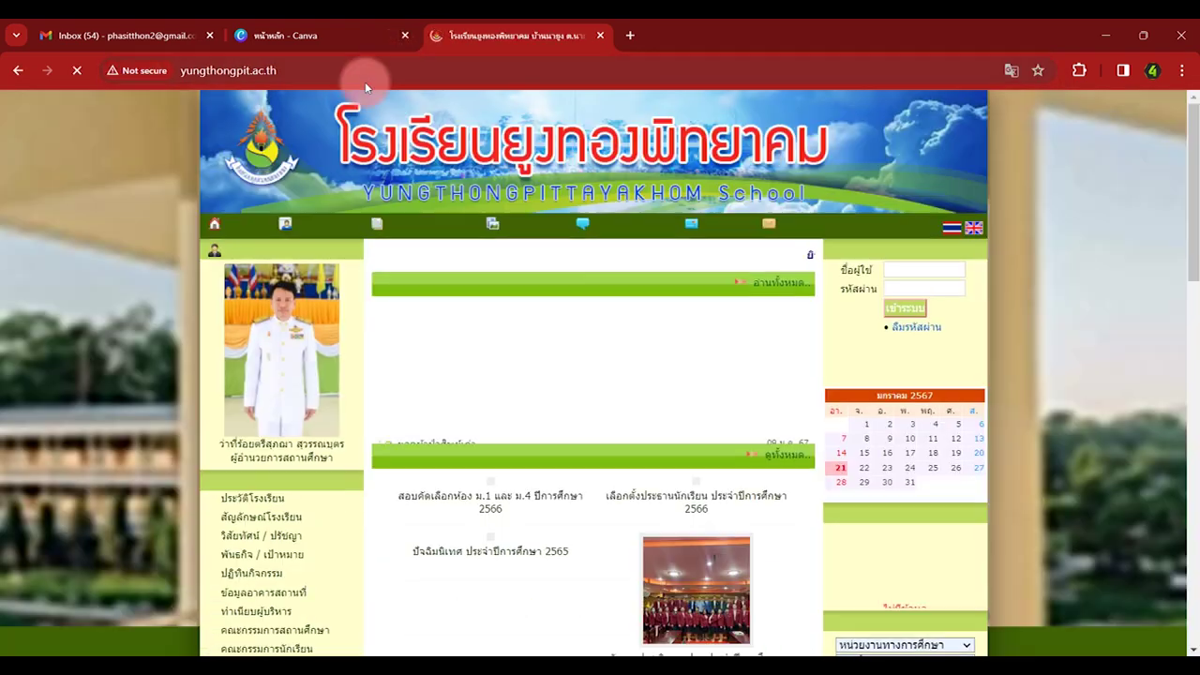
click(365, 79)
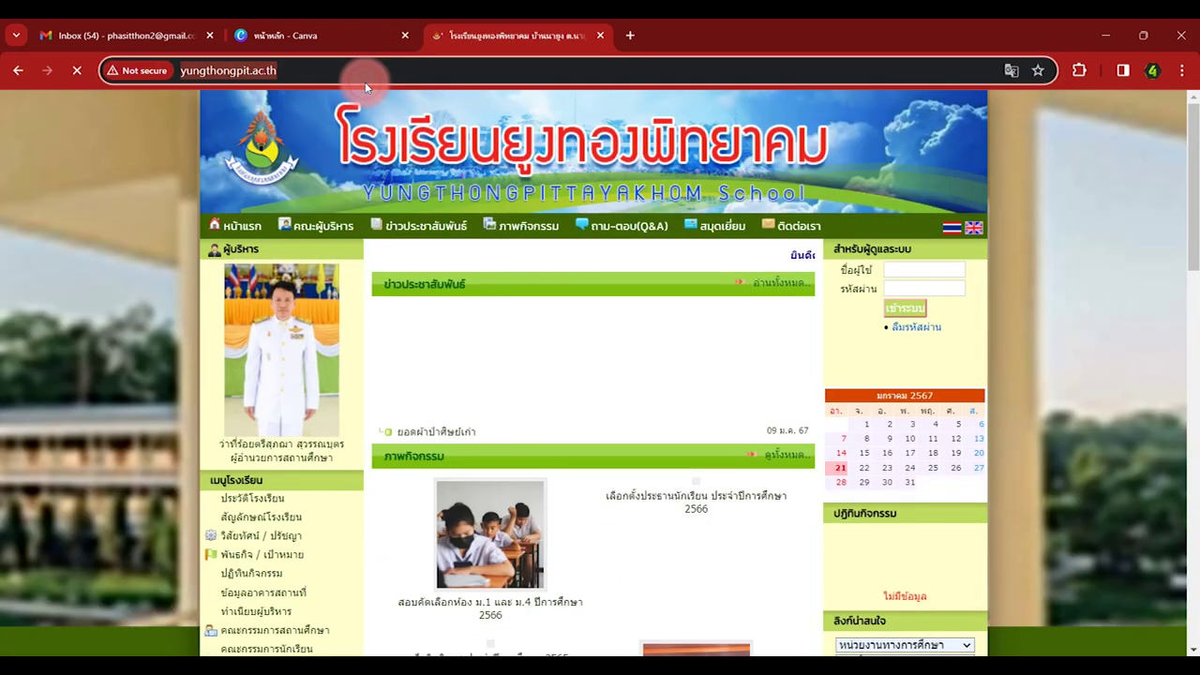
click(600, 36)
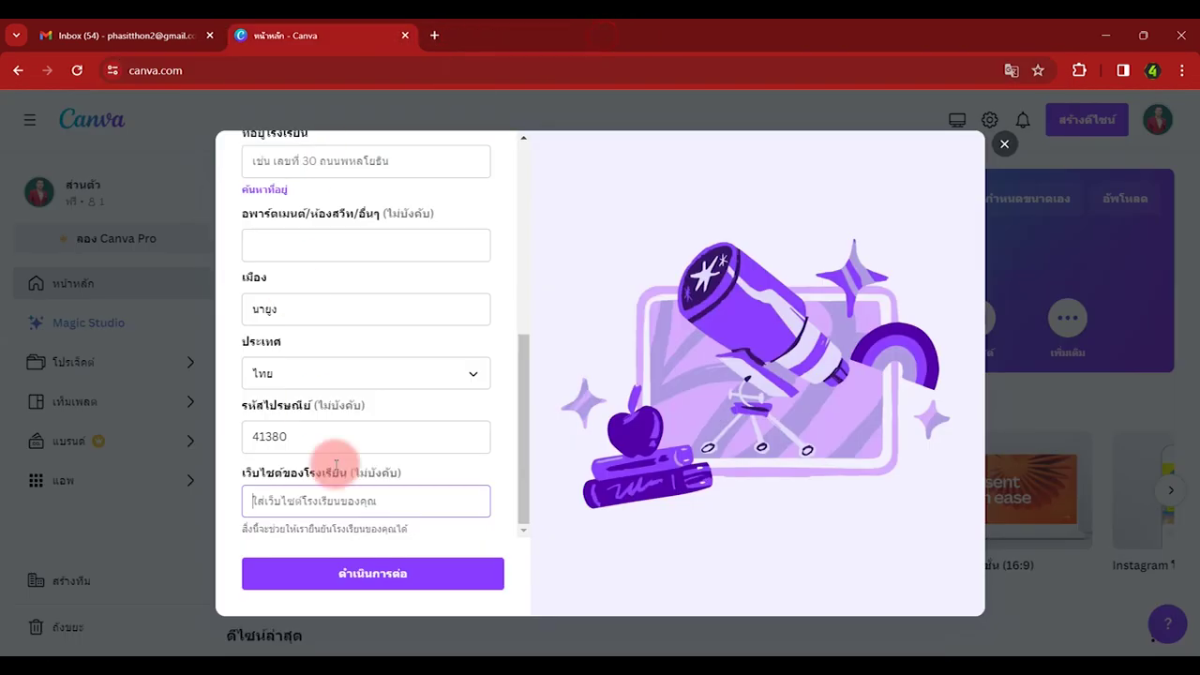
click(305, 500)
text(http://www.yungthongpit.ac.th/)
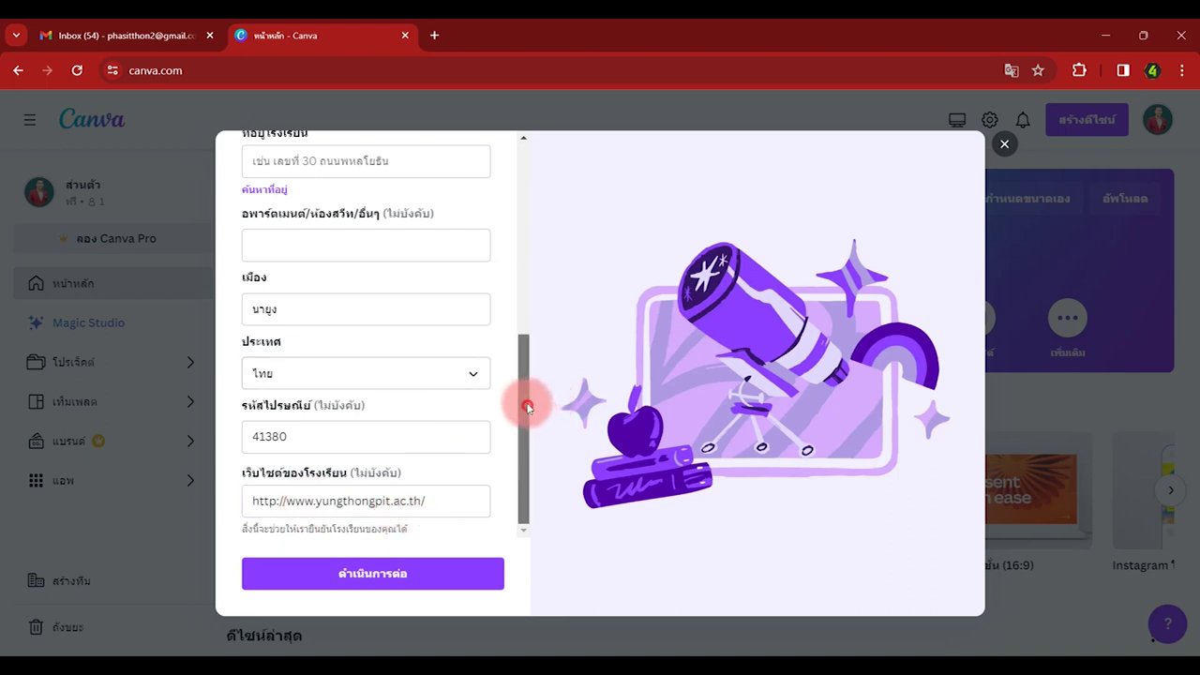
drag(526, 400, 523, 369)
Step: Try to continue, then go back to the flagged school address field
click(380, 335)
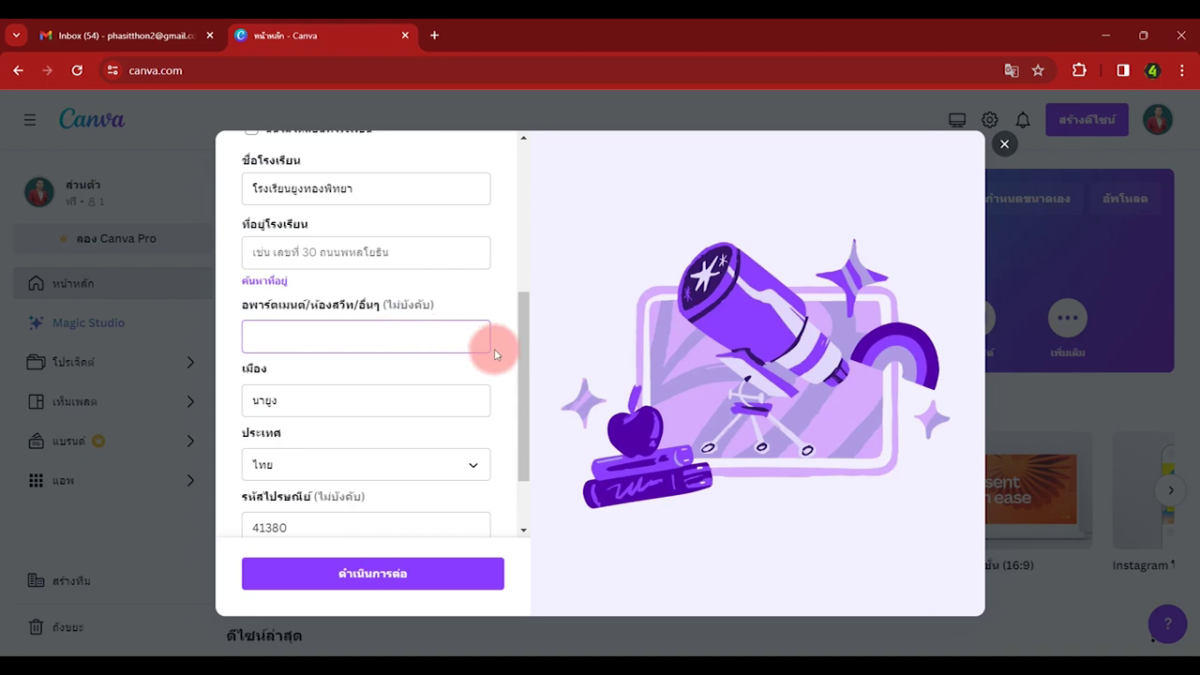
drag(525, 356, 528, 346)
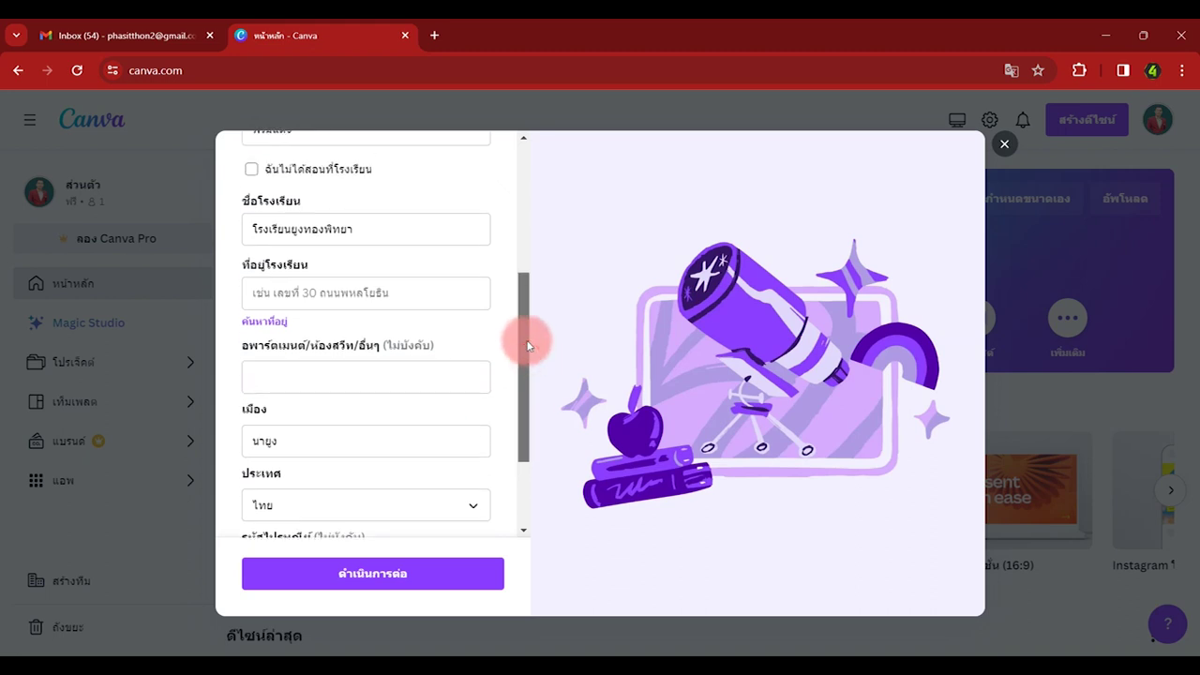
drag(527, 346, 541, 440)
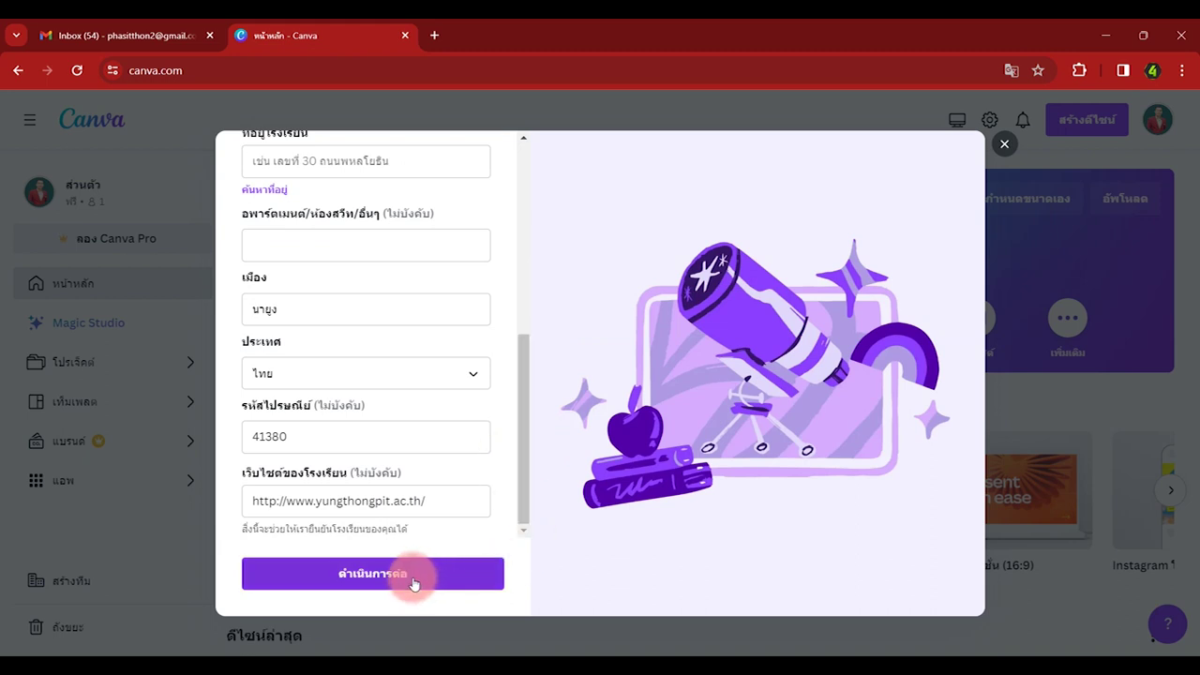
click(413, 583)
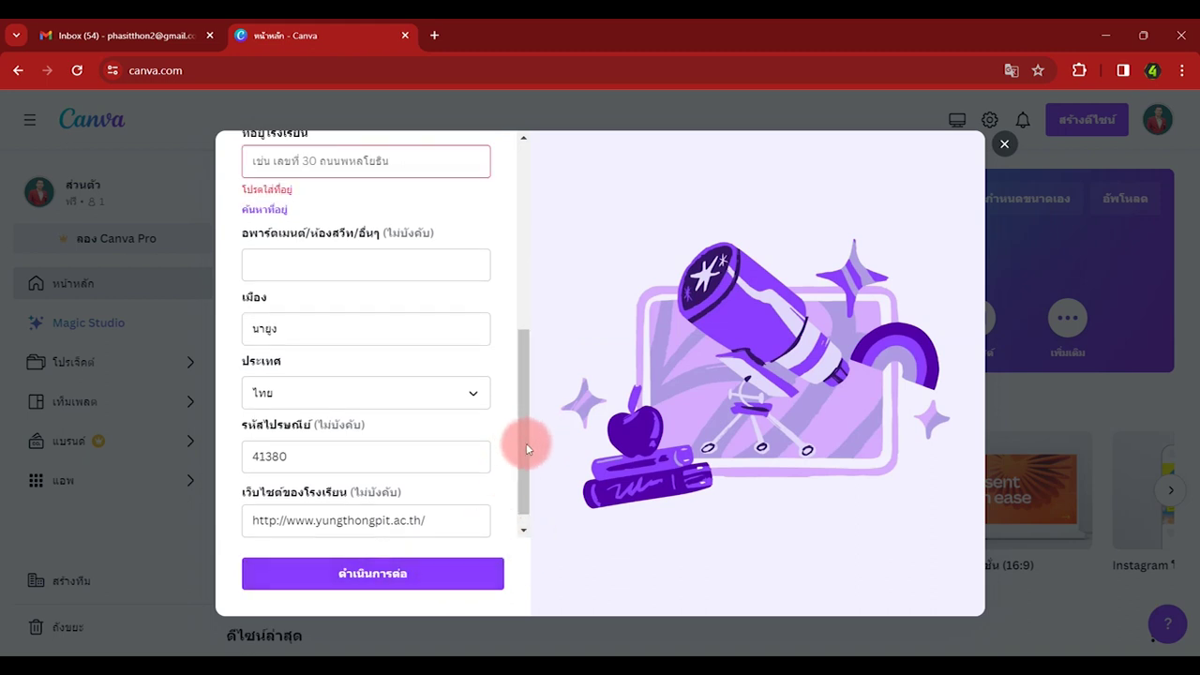
scroll(527, 438, up, 1)
drag(527, 437, 535, 332)
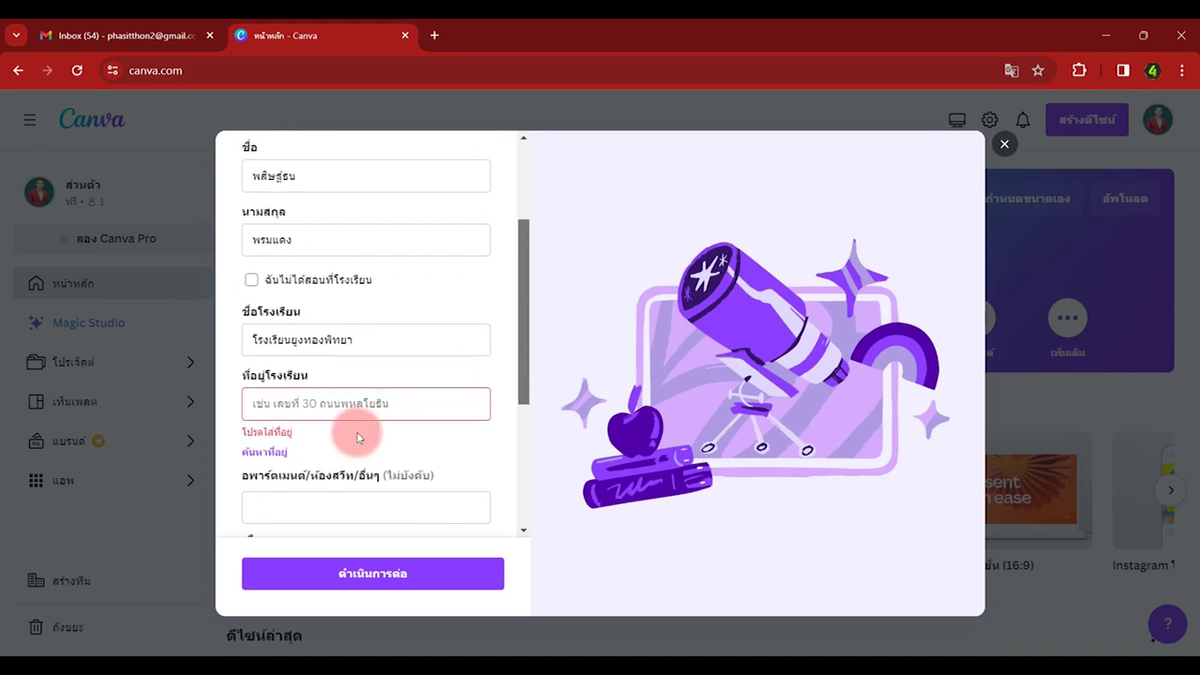
click(345, 405)
Step: Enter the school's street address and continue to the document upload step
text(3 หมู่ 1)
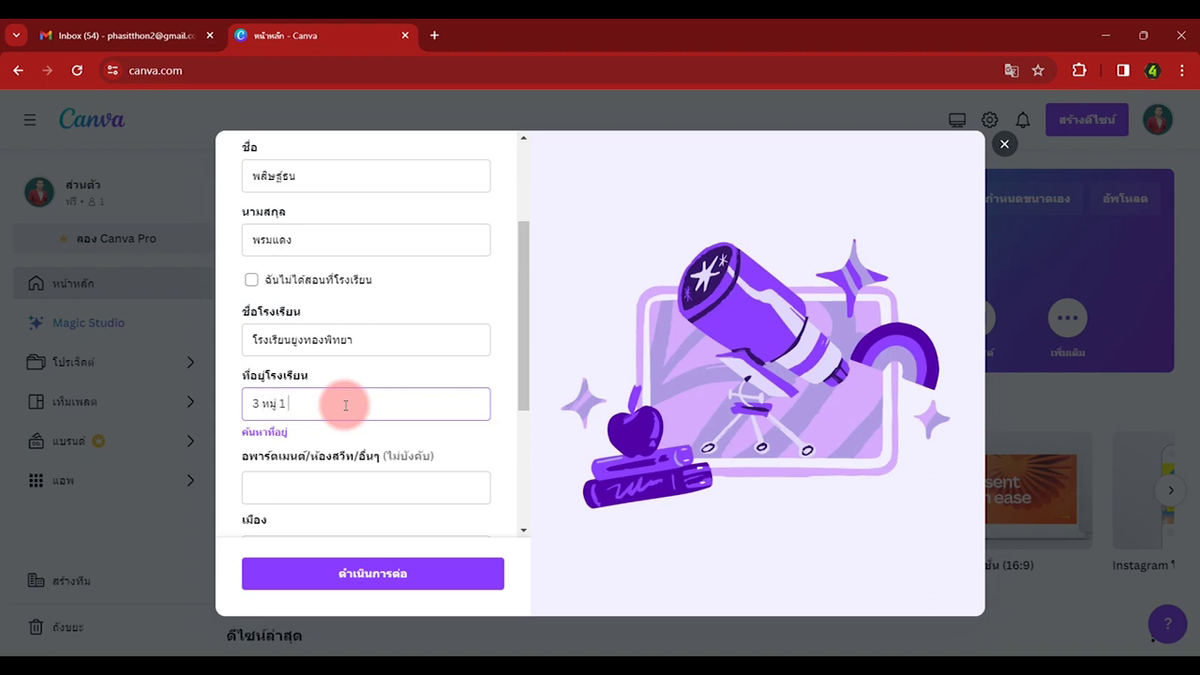
text(เรียน)
text(ยาคม ต)
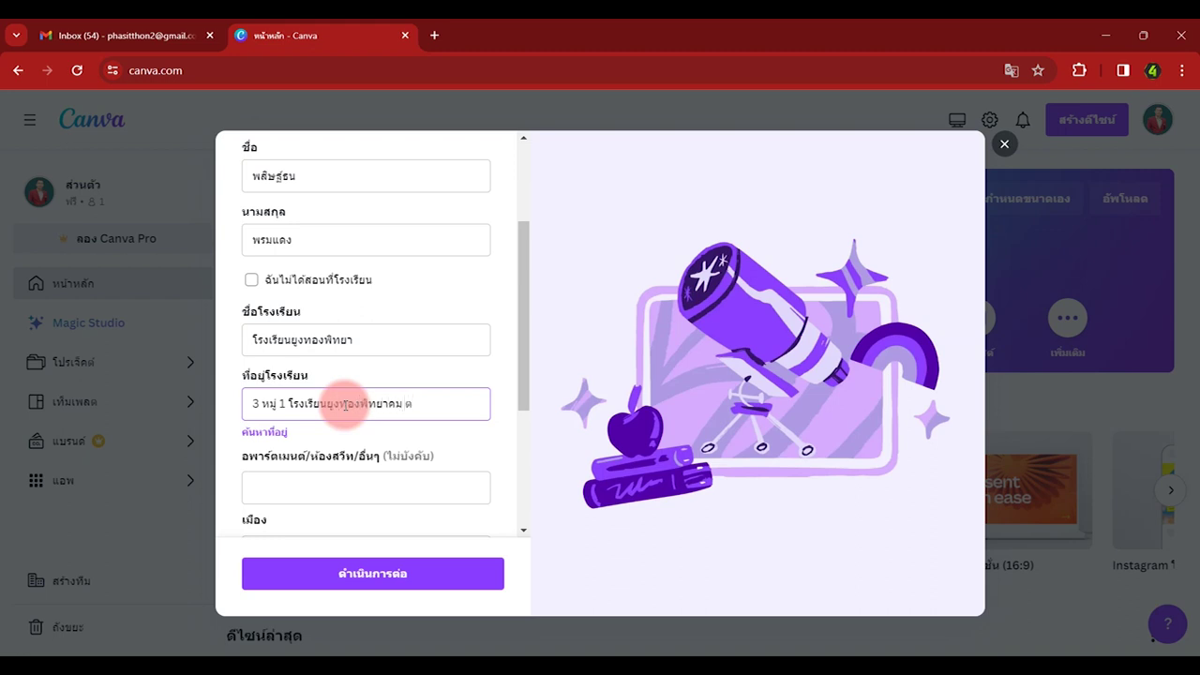
text(ำบ)
text(าย)
text(ำนายูง จังหวัดอุดรธานี)
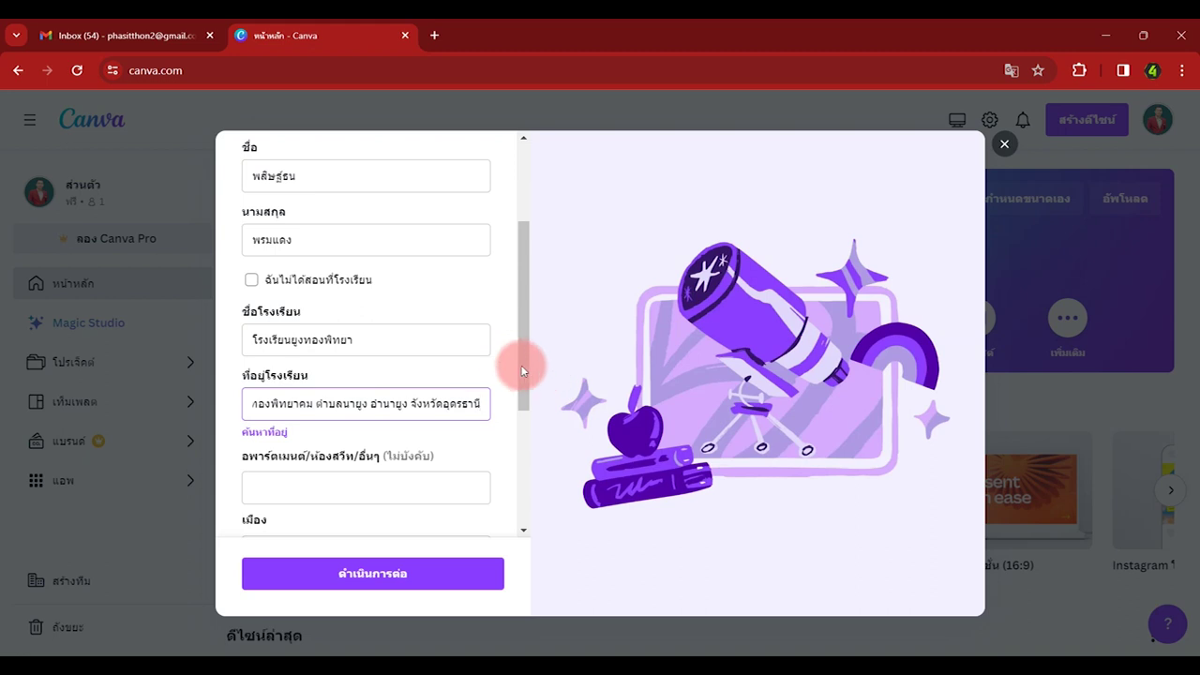
drag(524, 364, 541, 513)
click(455, 571)
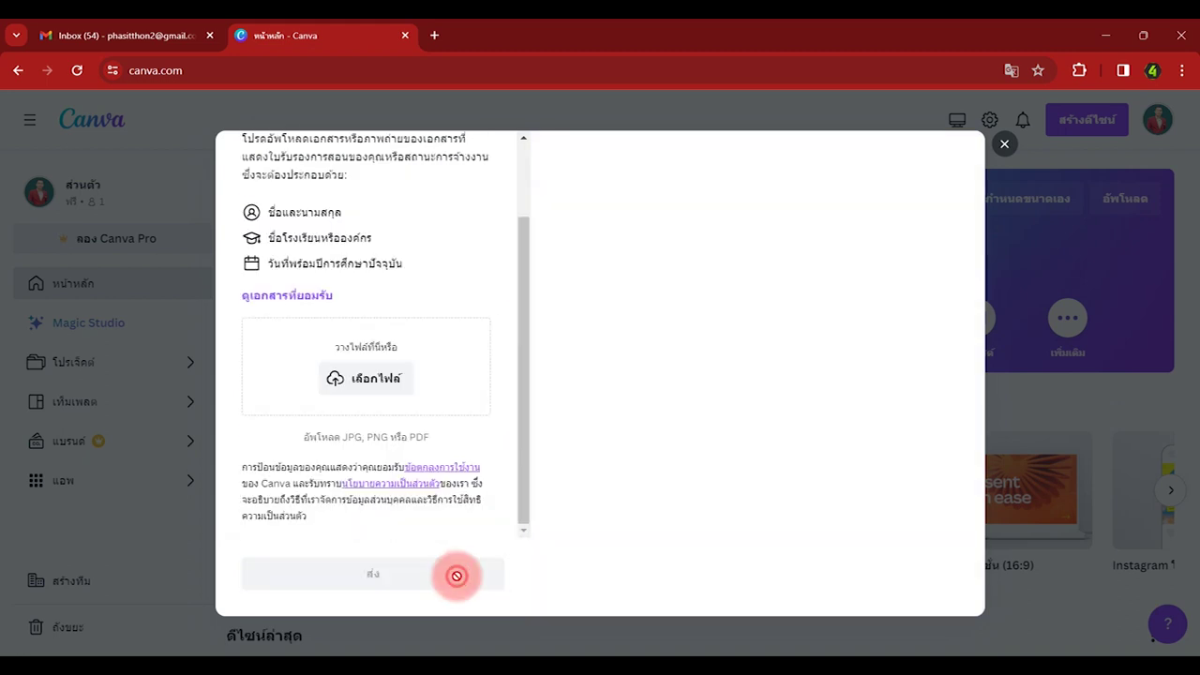
Step: Scroll to the เลือกไฟล์ upload box and browse for a verification document
drag(522, 322, 540, 269)
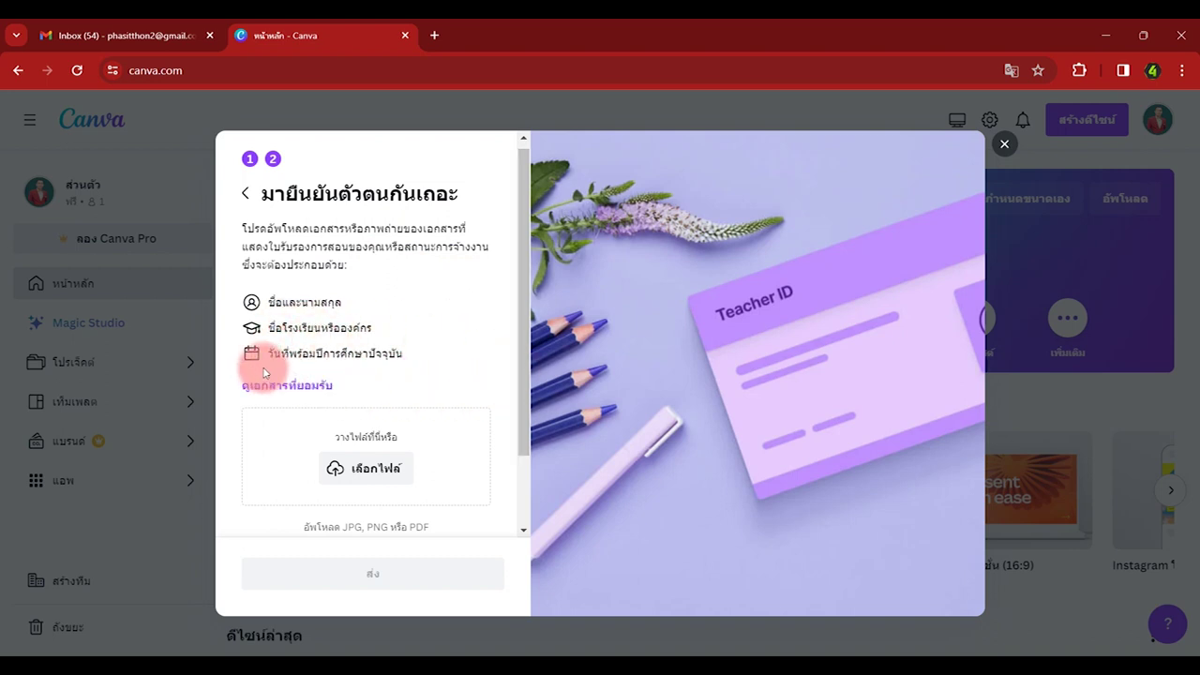
drag(526, 345, 527, 451)
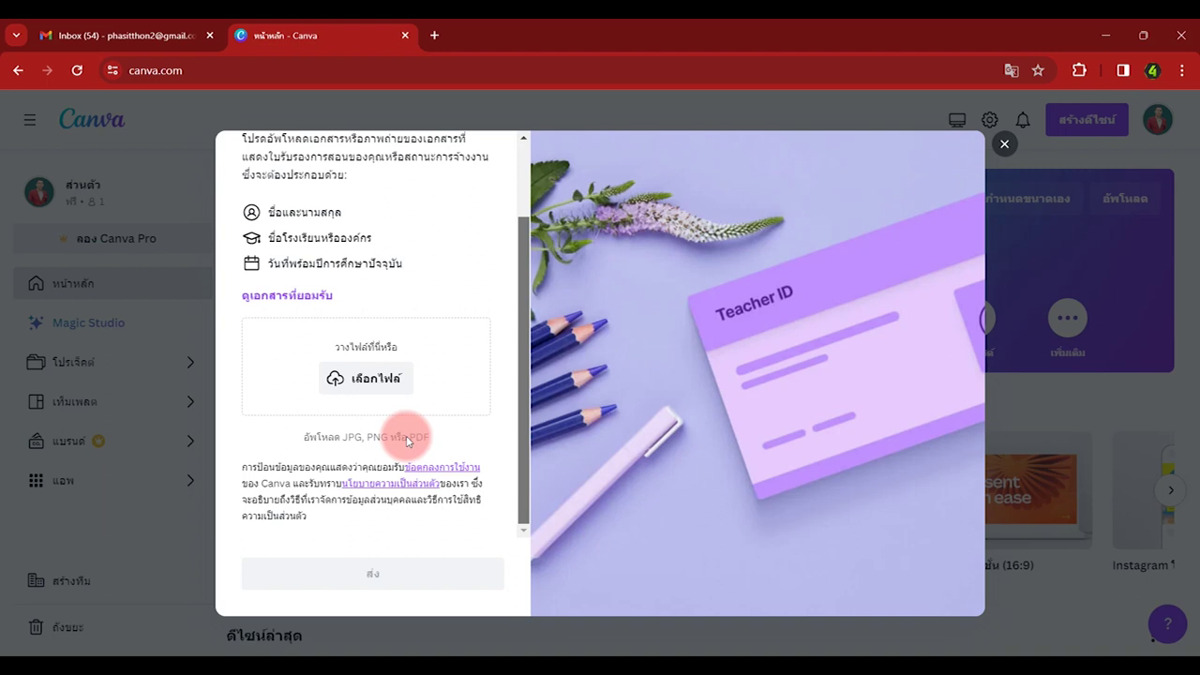
click(371, 389)
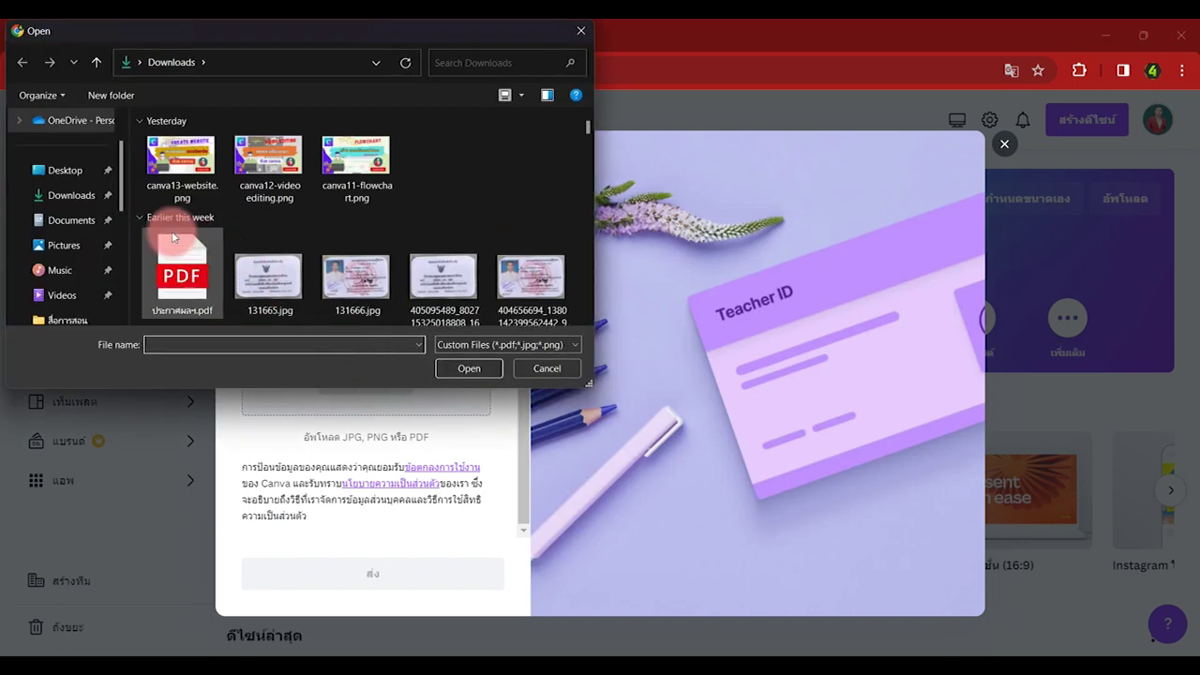
Step: Upload 1.pdf from the Desktop as the teaching verification document
click(75, 219)
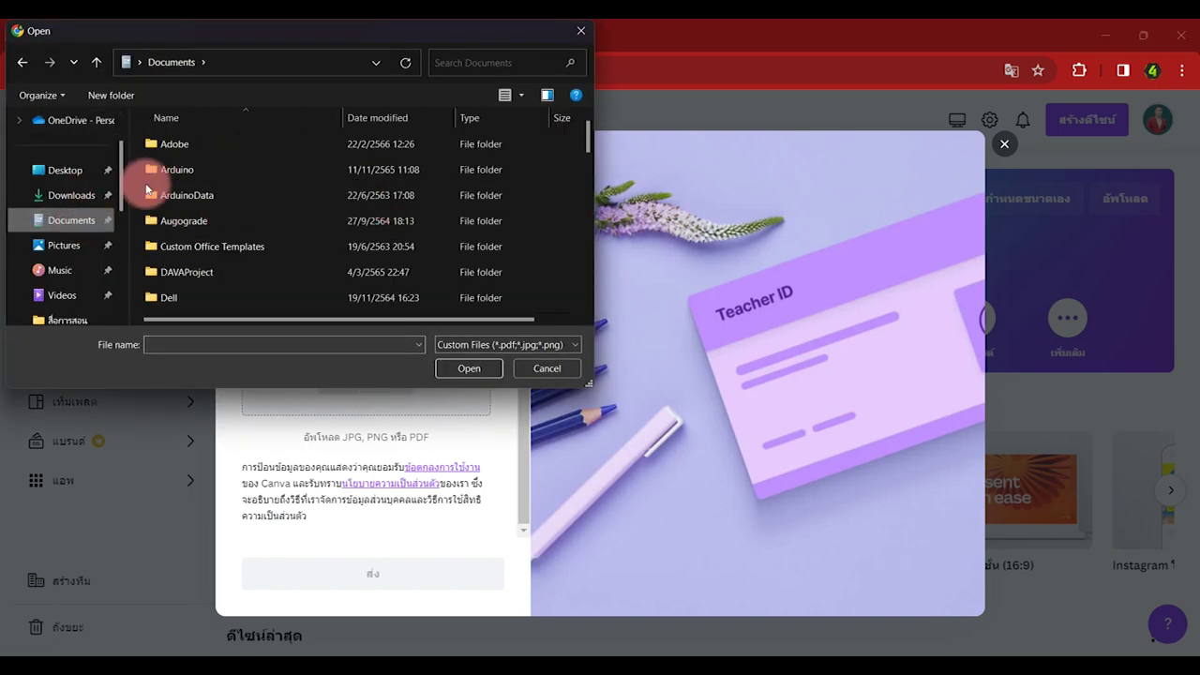
click(64, 170)
click(539, 282)
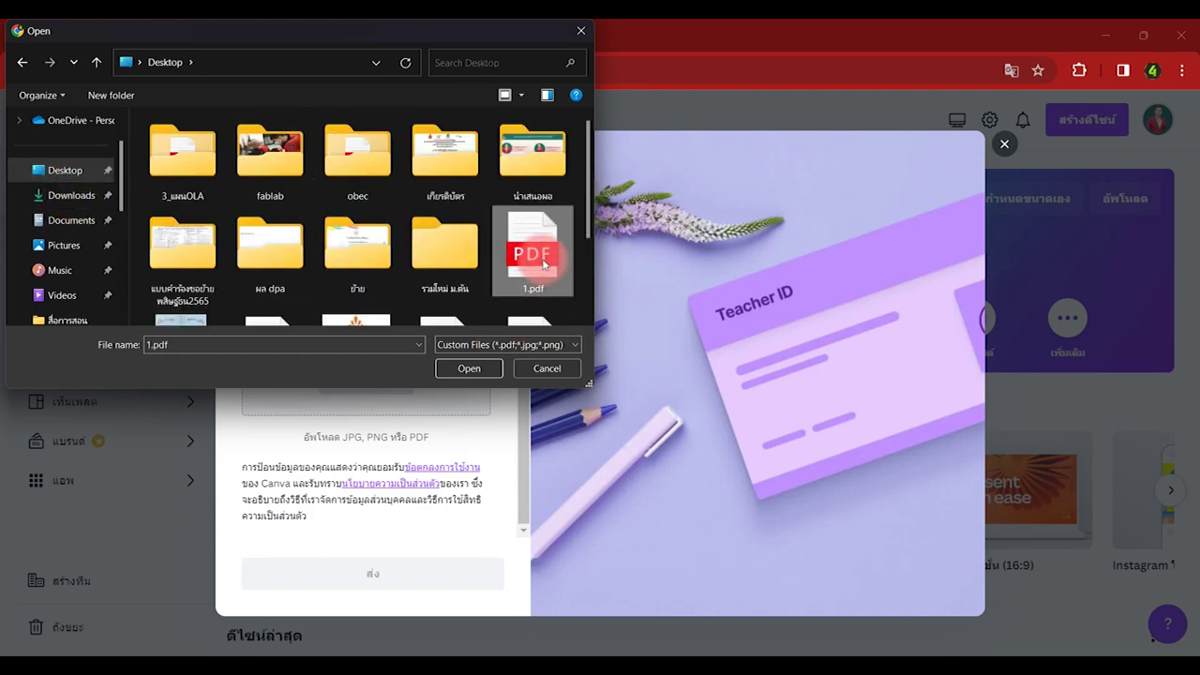
click(473, 367)
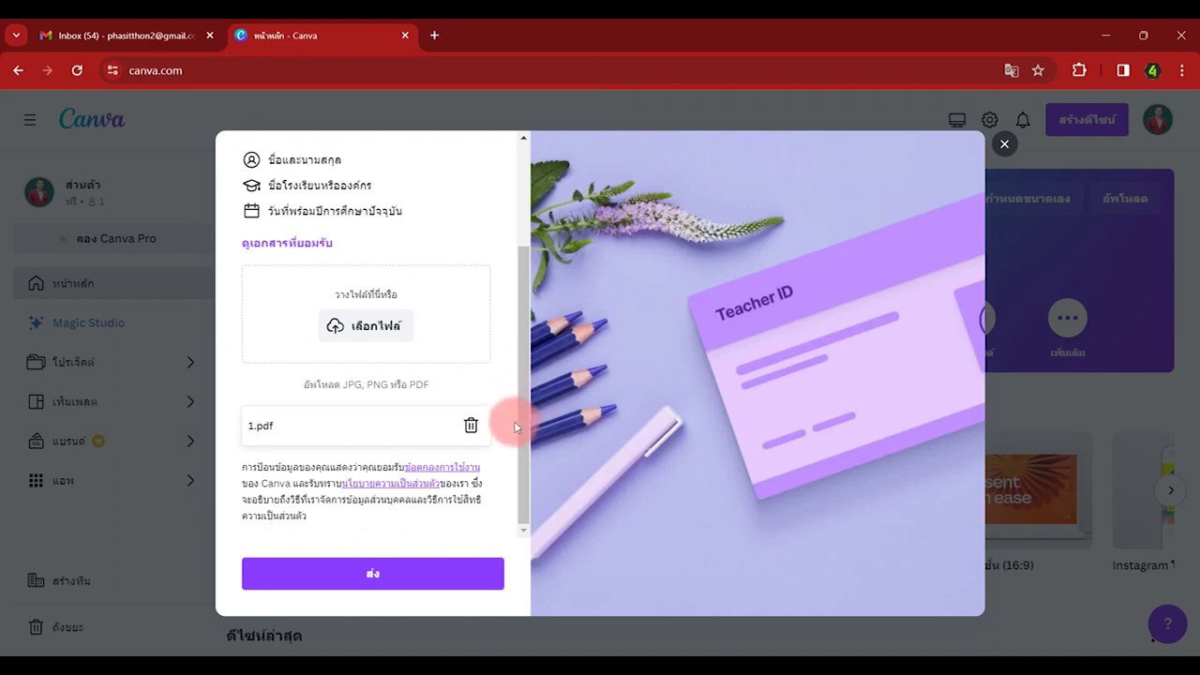
Step: Send the teacher verification application with ส่ง, then open a new browser tab
mouse_move(523, 434)
mouse_down()
mouse_move(579, 346)
mouse_move(592, 462)
mouse_up()
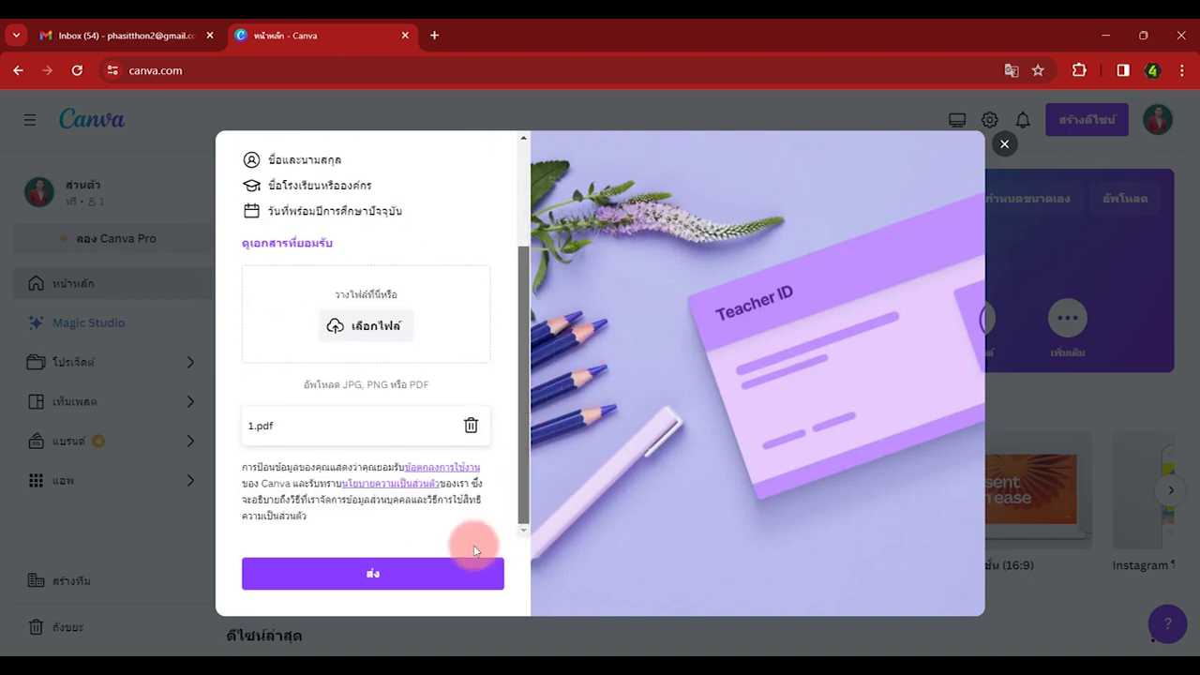
click(399, 580)
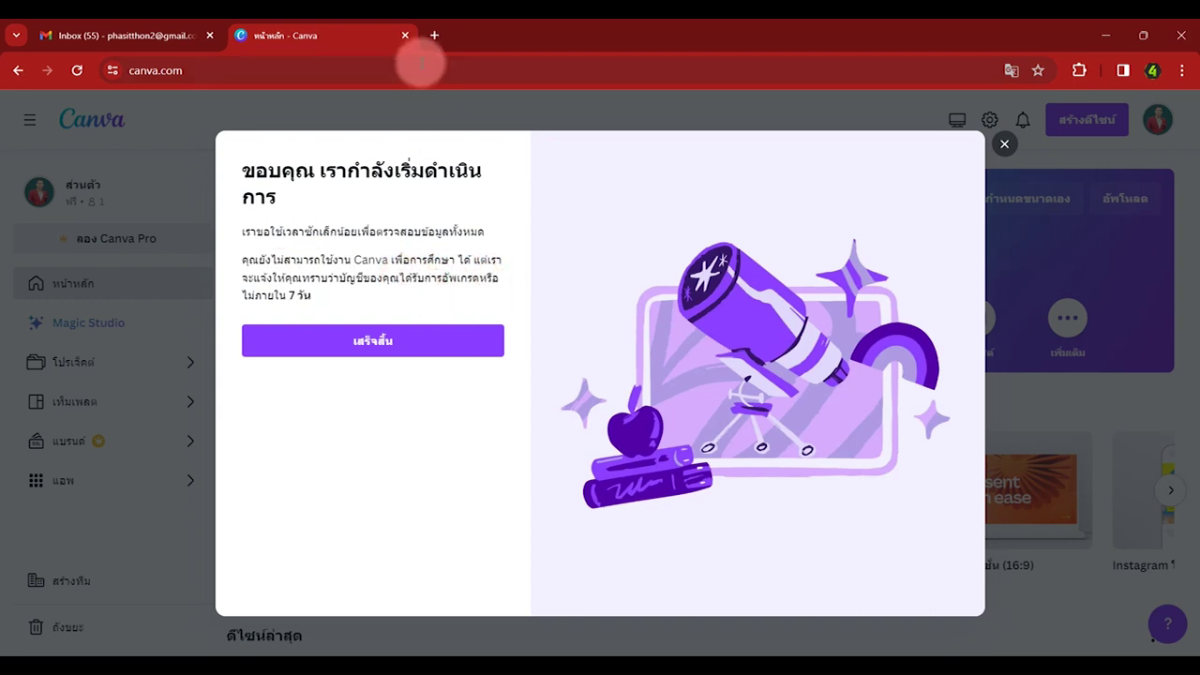
click(433, 36)
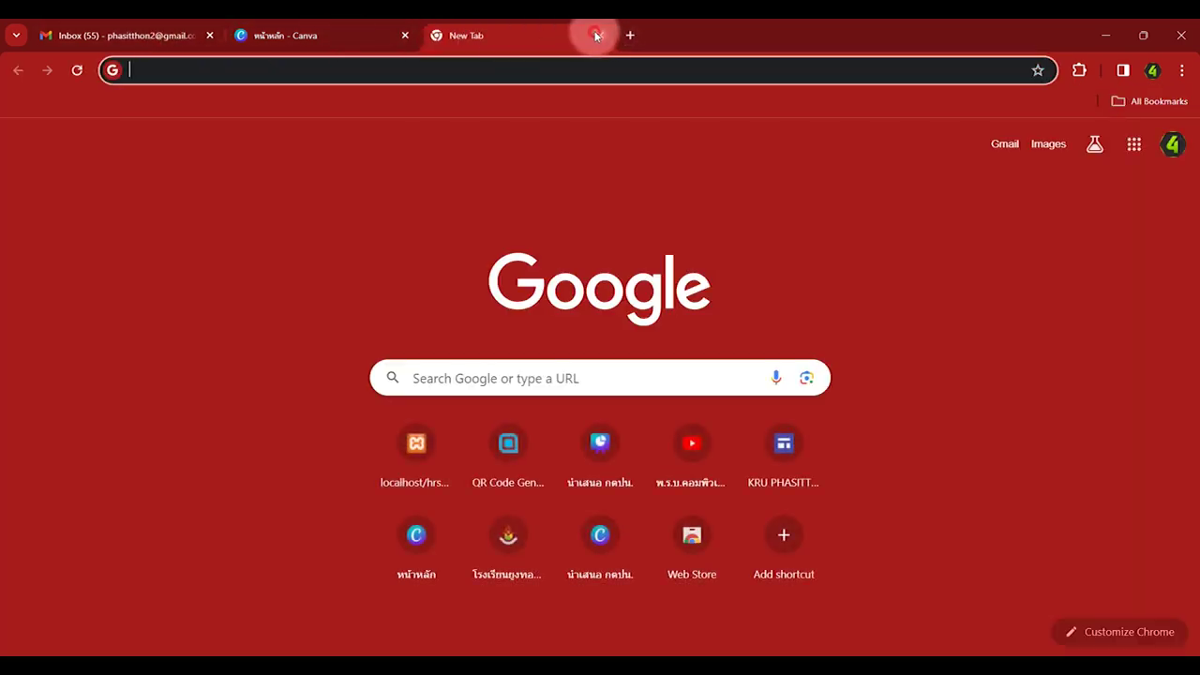
Step: Close the extra tab and open Canva's application confirmation email in Gmail
click(597, 34)
click(118, 29)
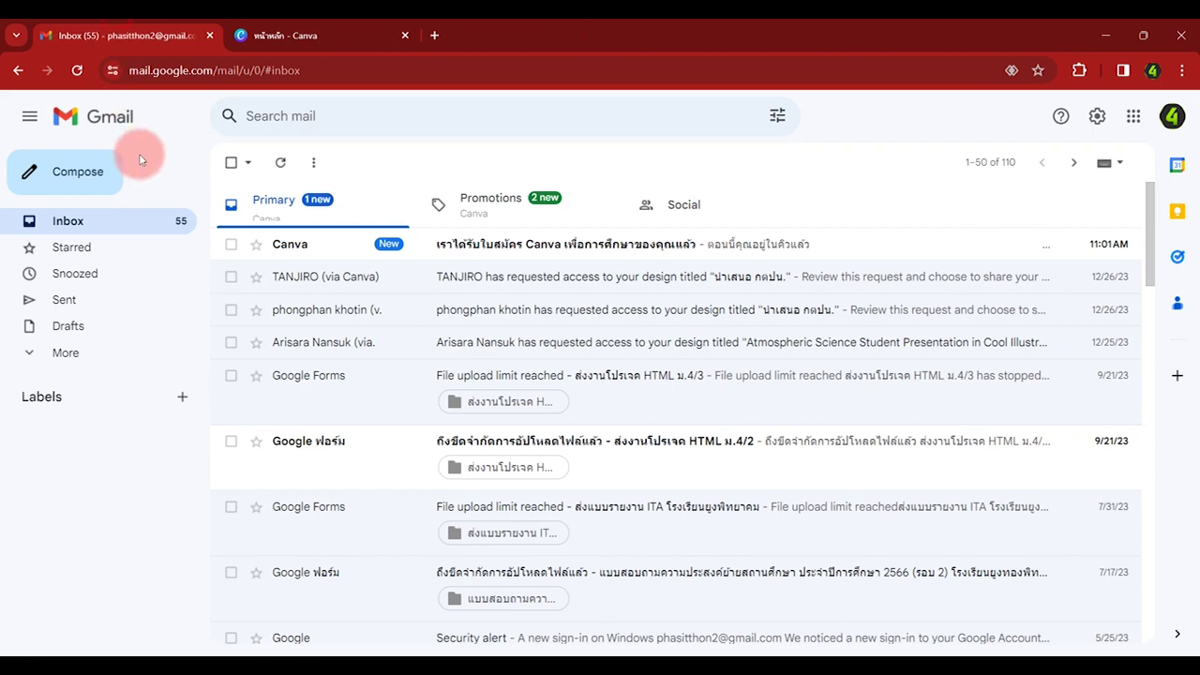
click(90, 223)
click(477, 246)
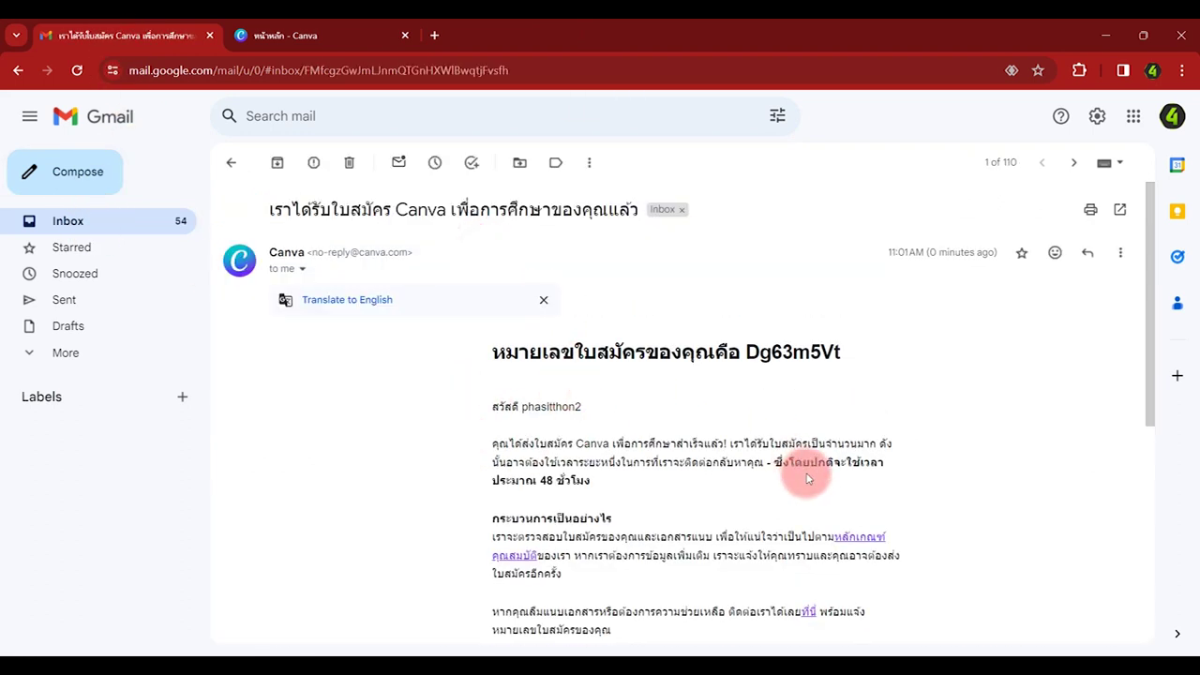
Step: Note the roughly 48-hour response time, return to the inbox, and dismiss Canva's thank-you notice
drag(1147, 335, 1173, 434)
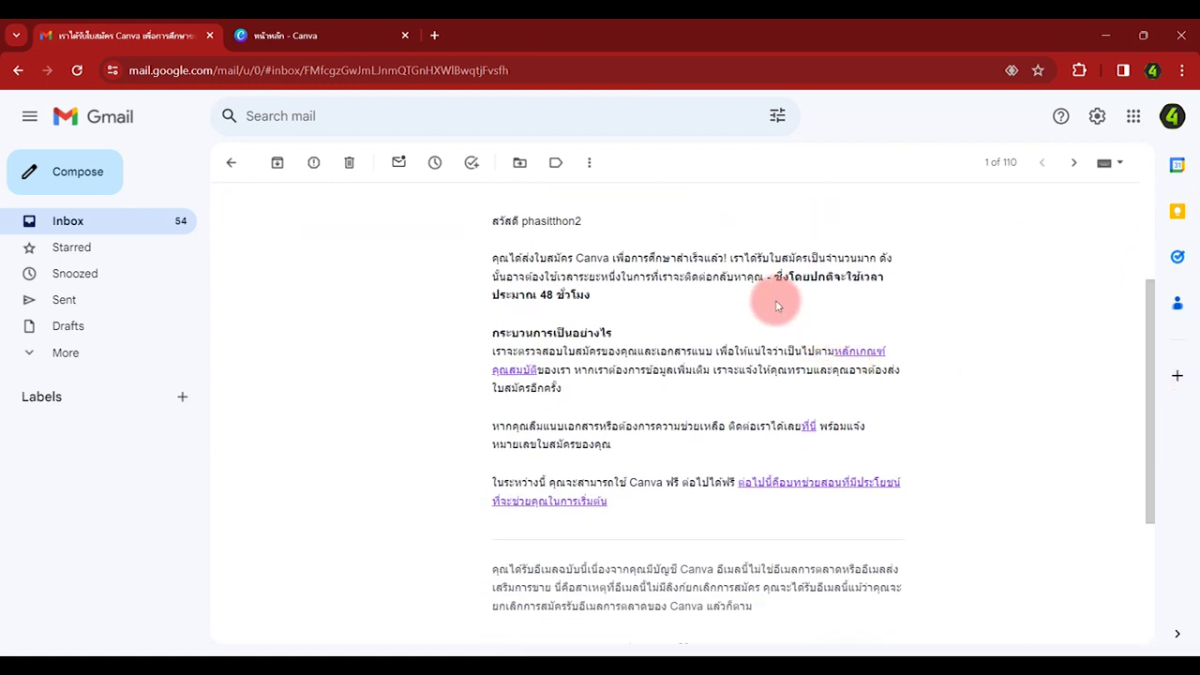
drag(601, 297, 494, 298)
click(676, 338)
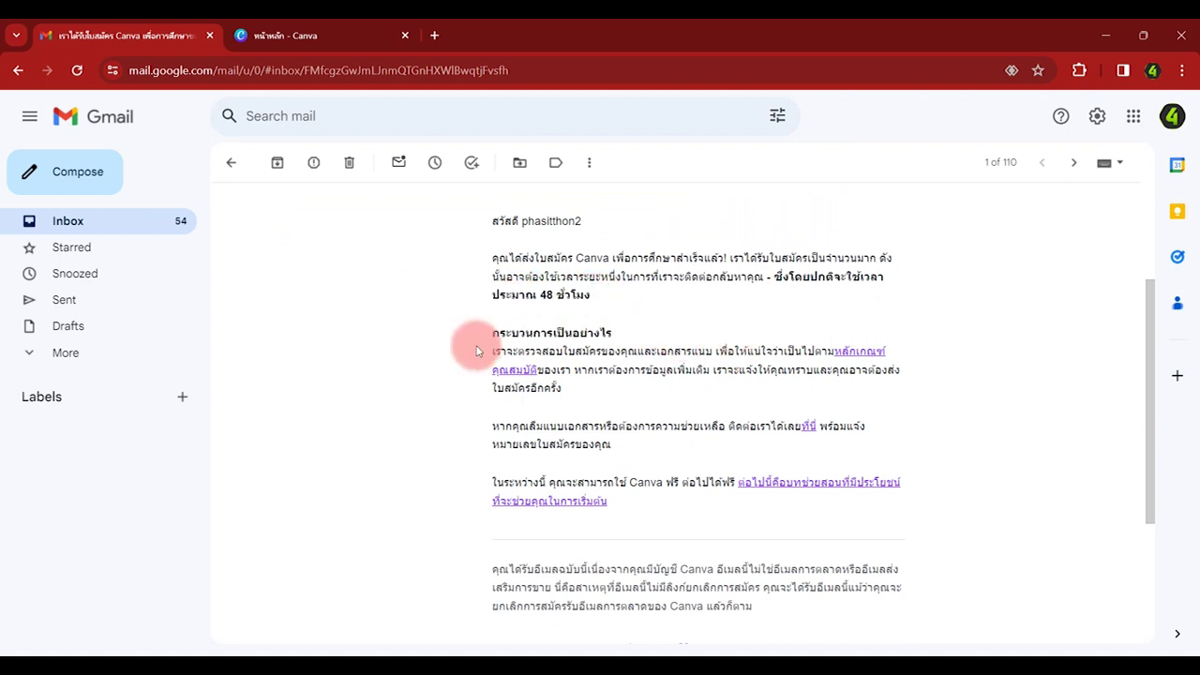
click(84, 225)
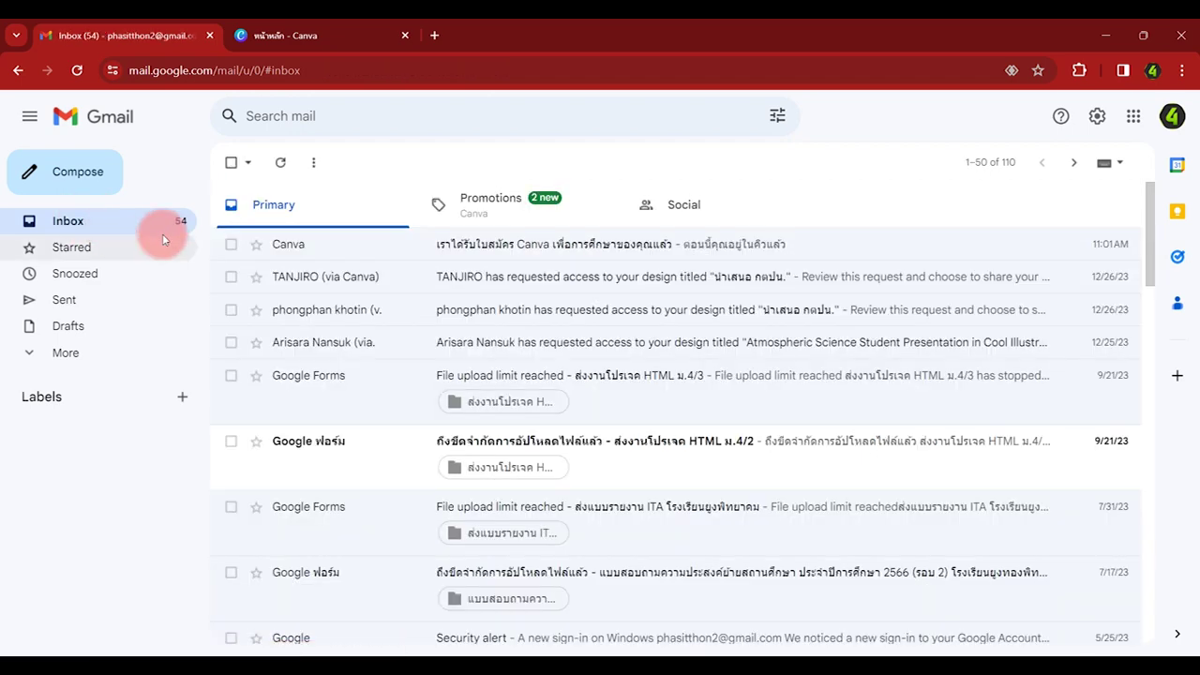
click(319, 29)
click(403, 347)
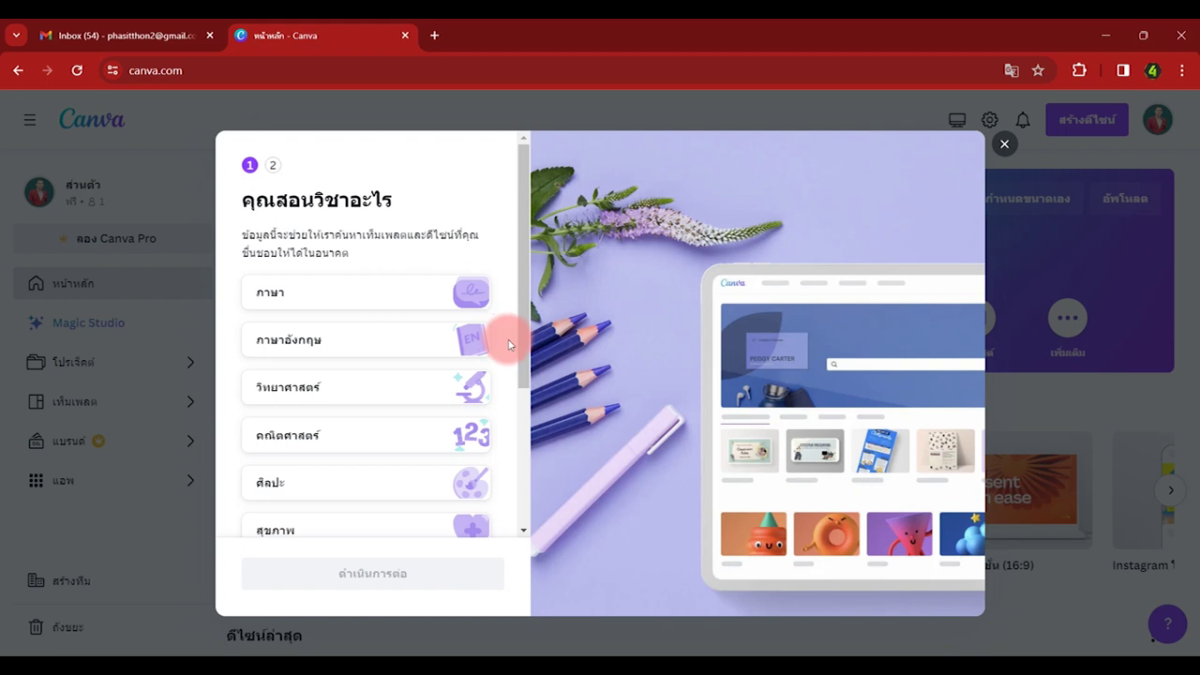
Step: Choose คอมพิวเตอร์ as the subject taught and มัธยมต้น as the teaching level
scroll(527, 345, down, 1)
scroll(530, 338, up, 1)
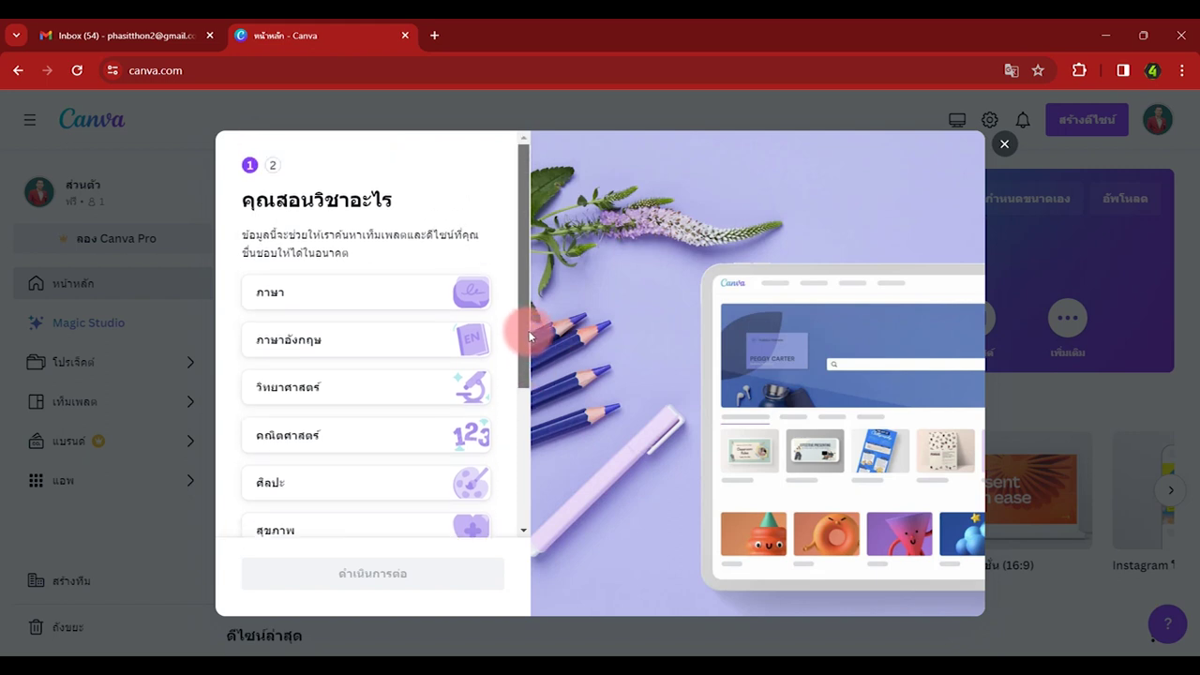
drag(525, 335, 515, 502)
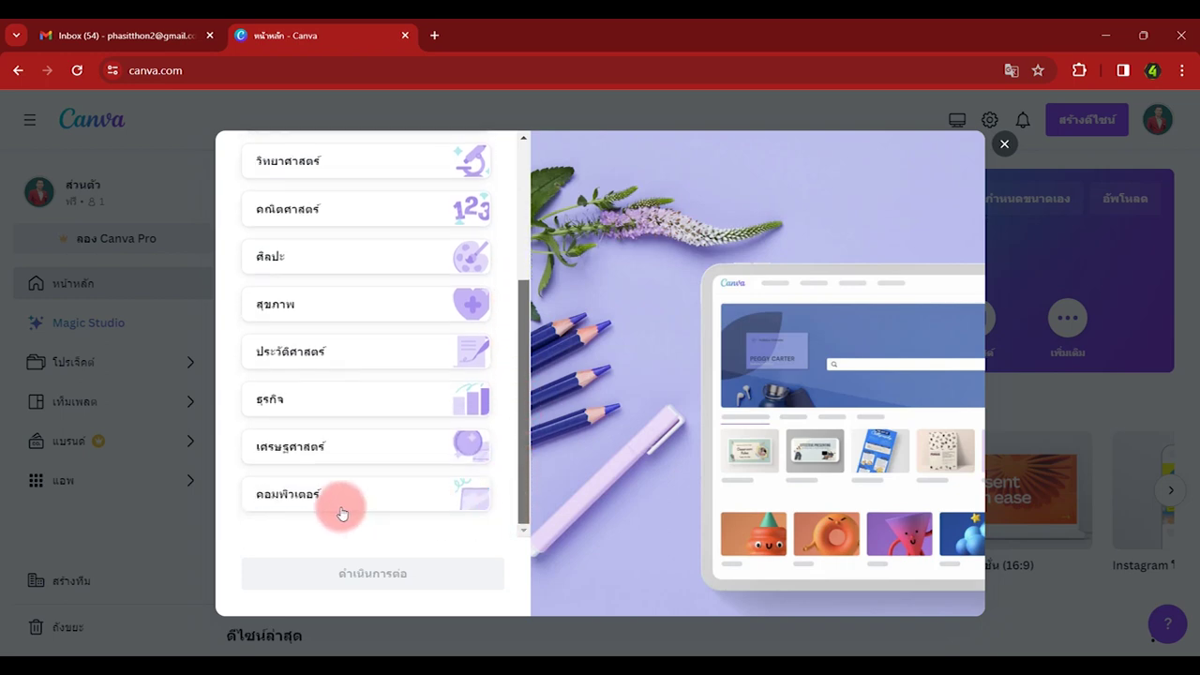
click(340, 497)
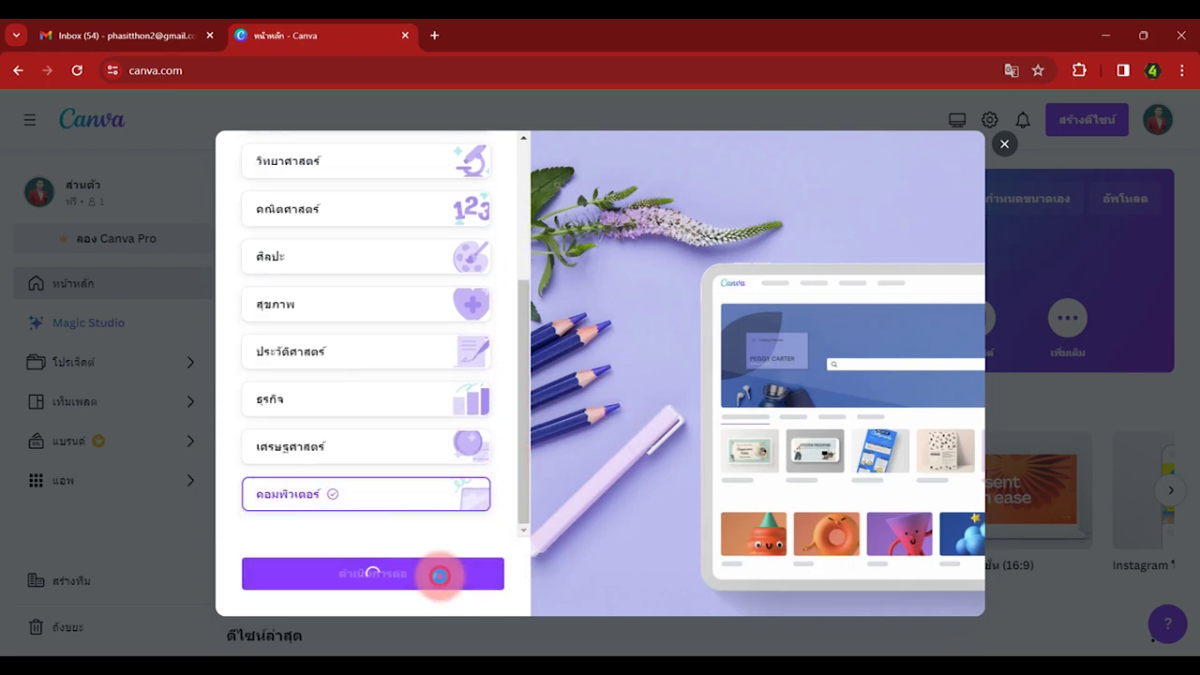
click(437, 573)
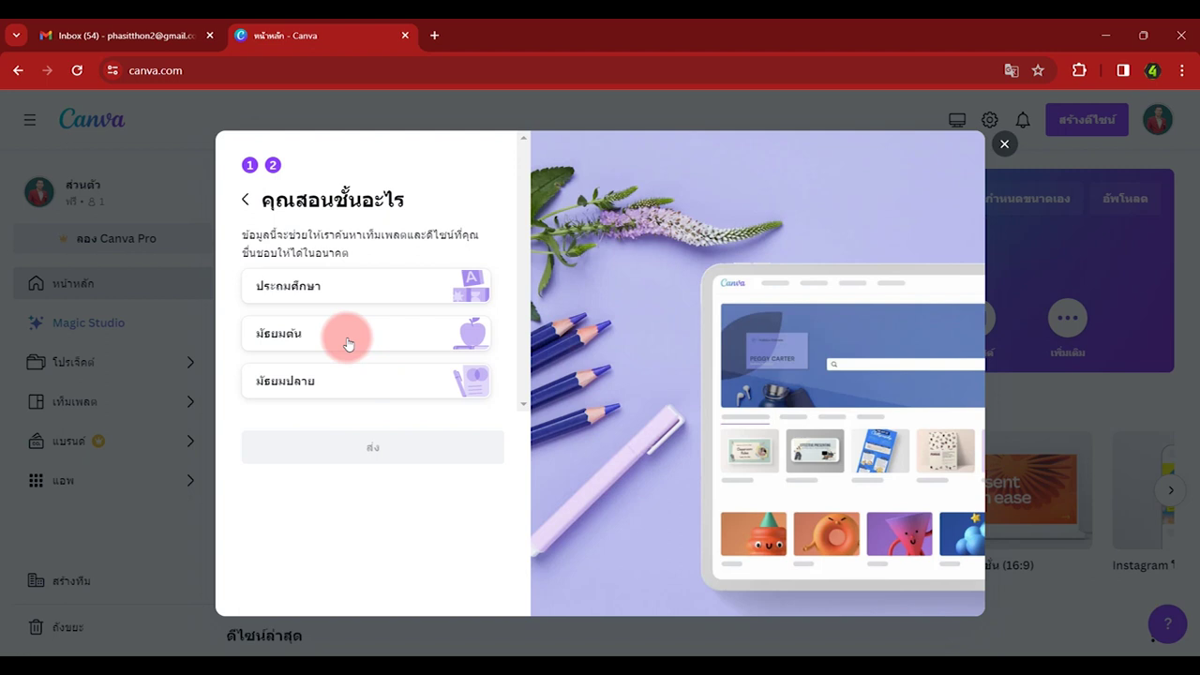
click(347, 343)
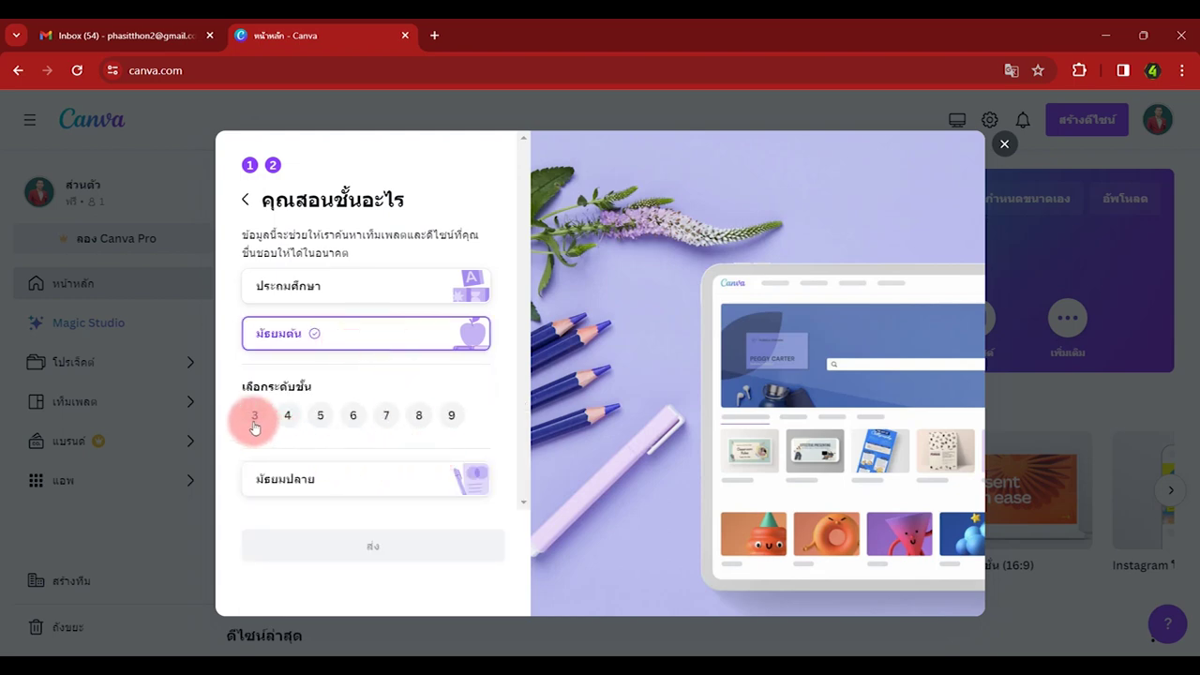
Step: Pick grade 3 to finish onboarding, then return to the Gmail inbox
click(254, 424)
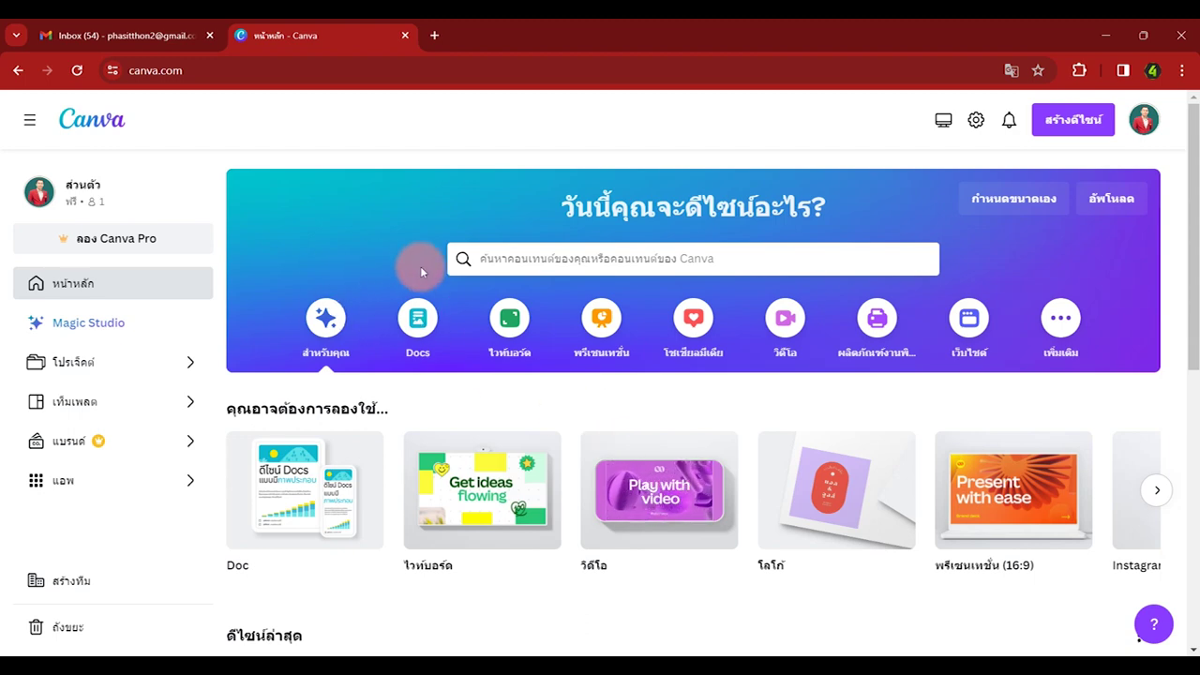
click(109, 42)
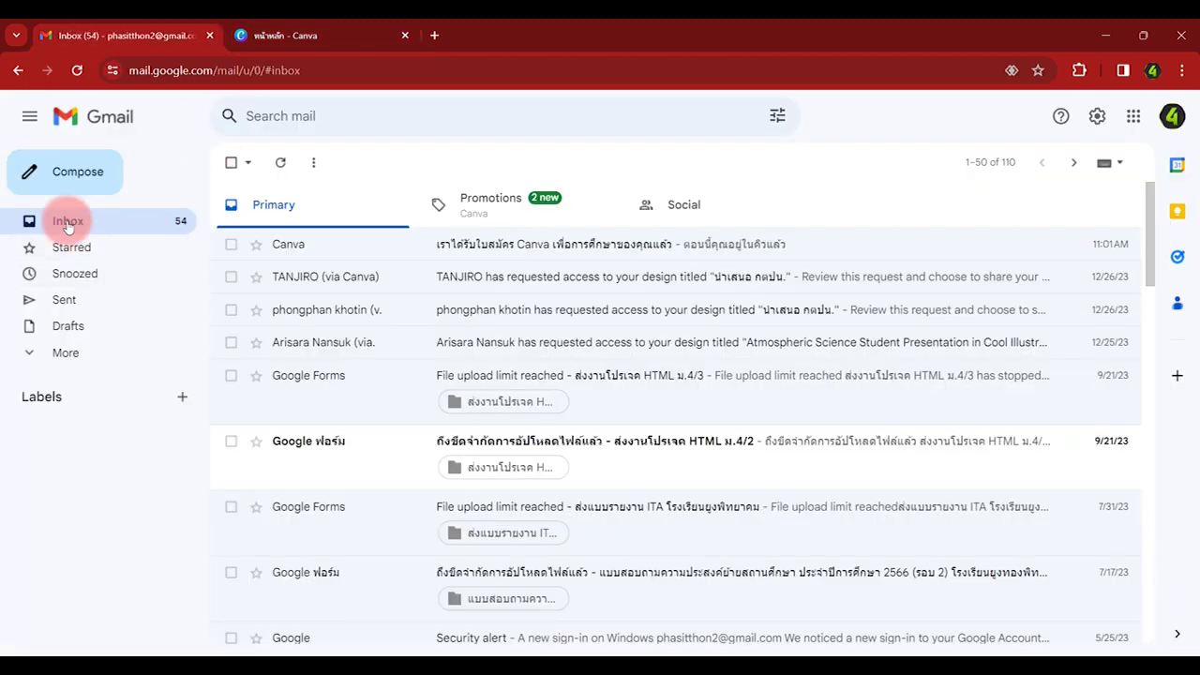
click(75, 71)
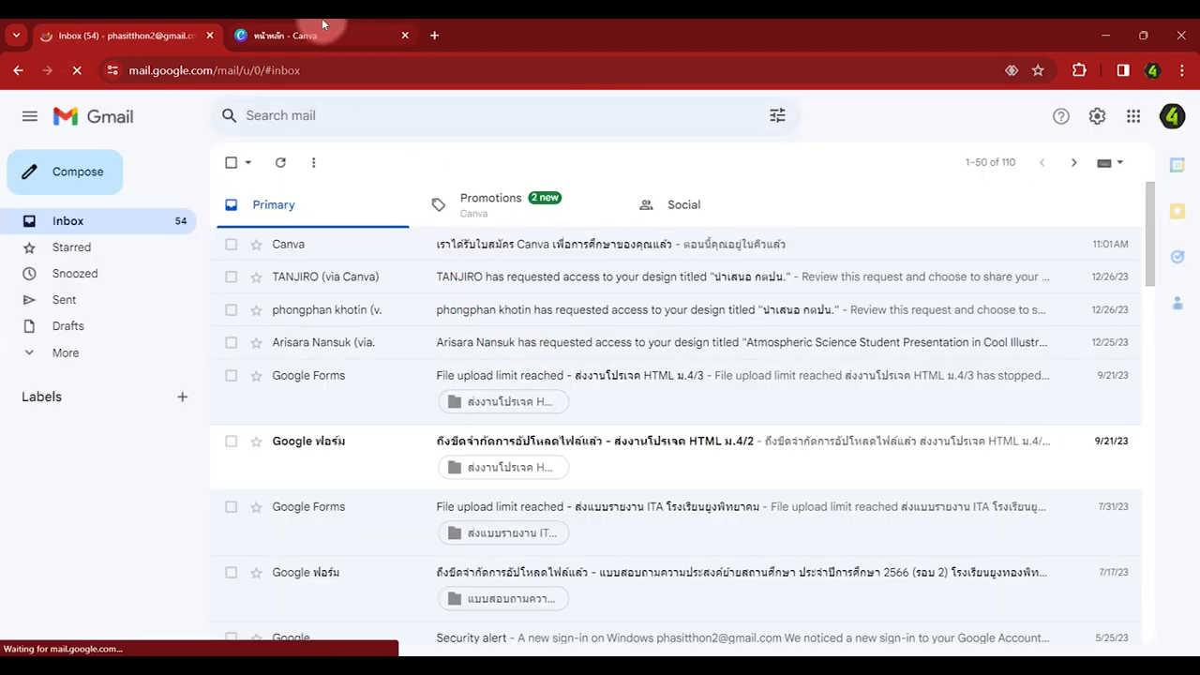
click(322, 30)
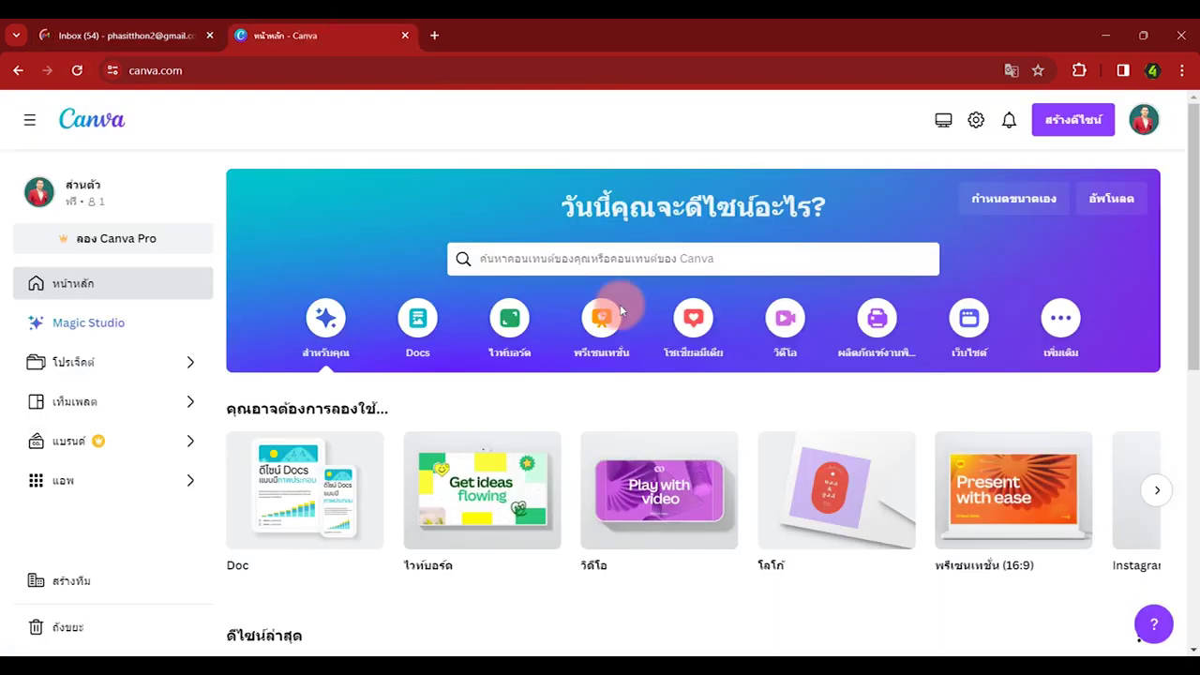
mouse_move(1191, 188)
mouse_down()
mouse_move(1196, 402)
mouse_move(1192, 187)
mouse_up()
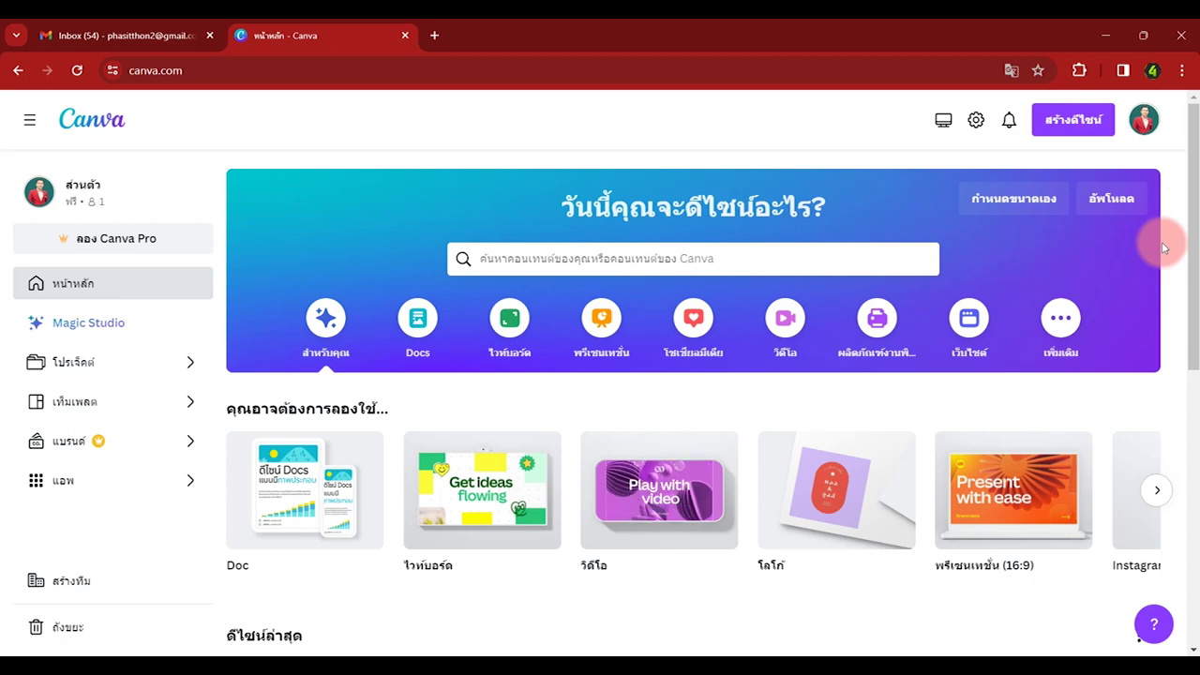
drag(1197, 216, 1197, 277)
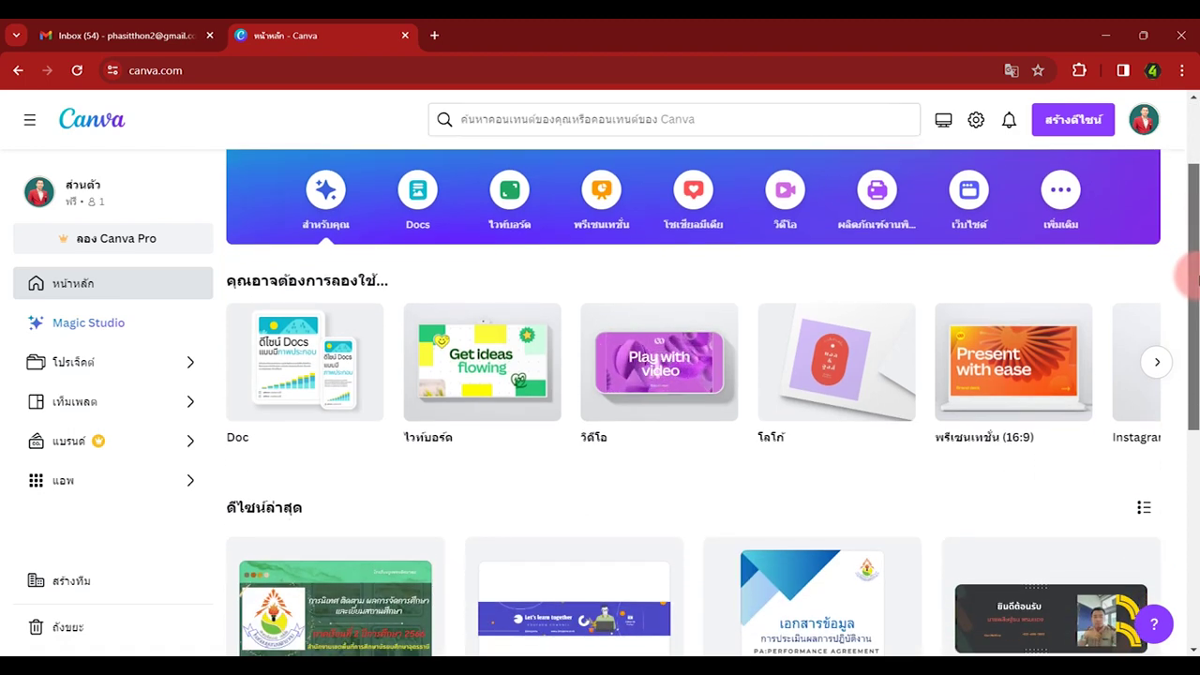
drag(1195, 277, 1196, 412)
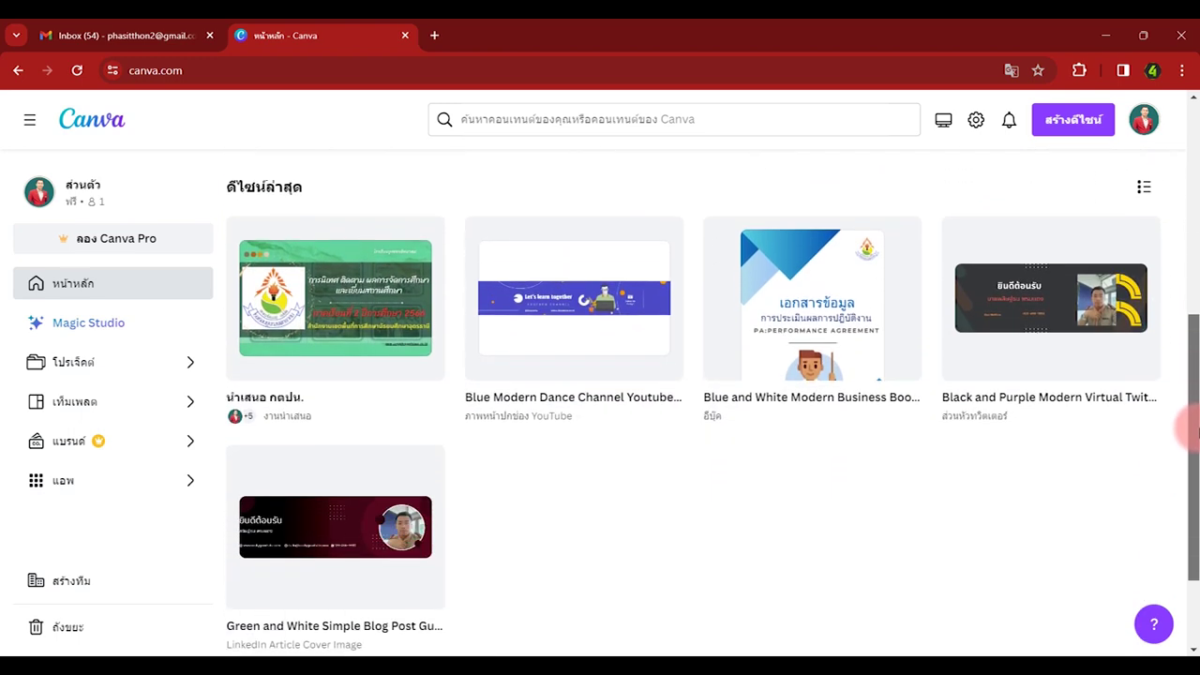
drag(1196, 413, 1196, 506)
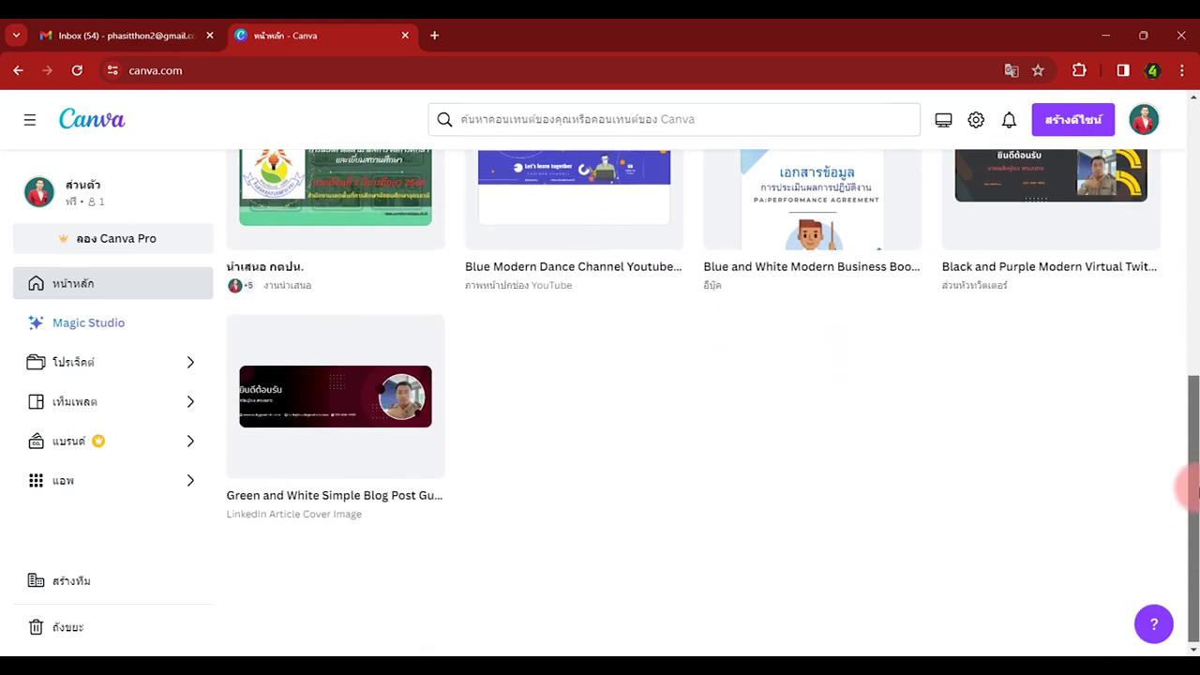